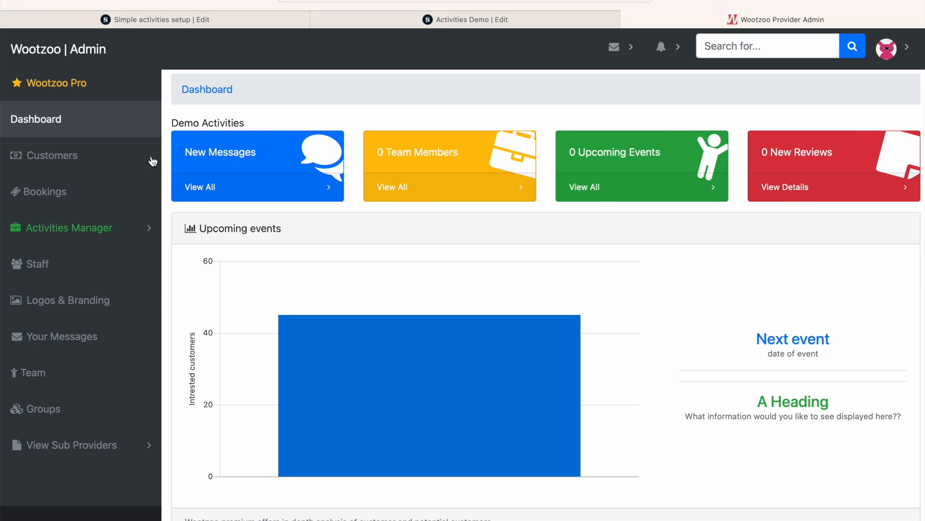
Open the provider account's settings and review the setup checklist and payment settings.
{"action": "left_click", "coordinate": [906, 50]}
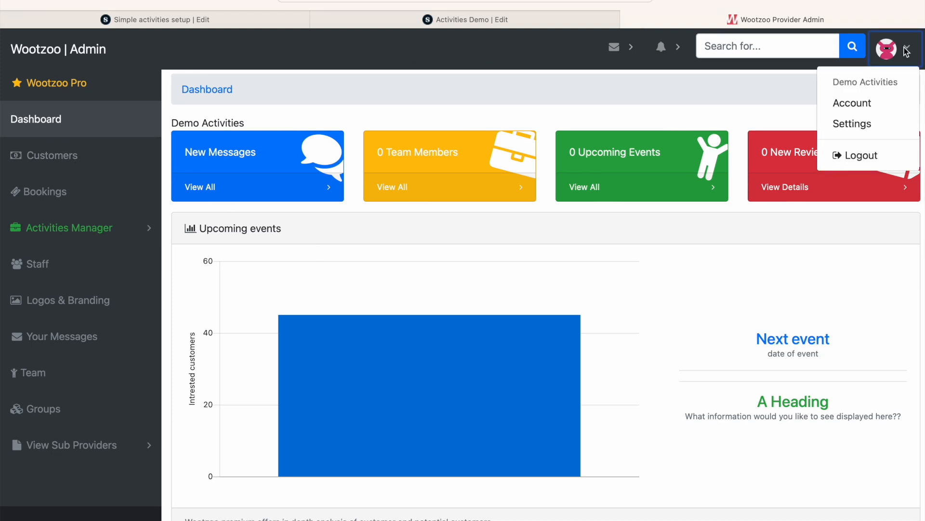
{"action": "left_click", "coordinate": [851, 123]}
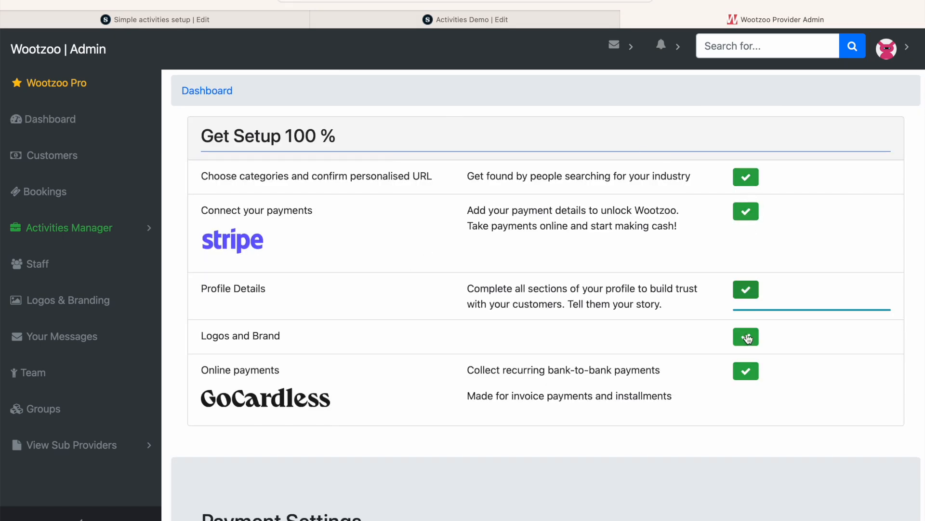
{"action": "scroll", "coordinate": [740, 380], "scroll_direction": "down", "scroll_amount": 10}
{"action": "scroll", "coordinate": [739, 380], "scroll_direction": "up", "scroll_amount": 10}
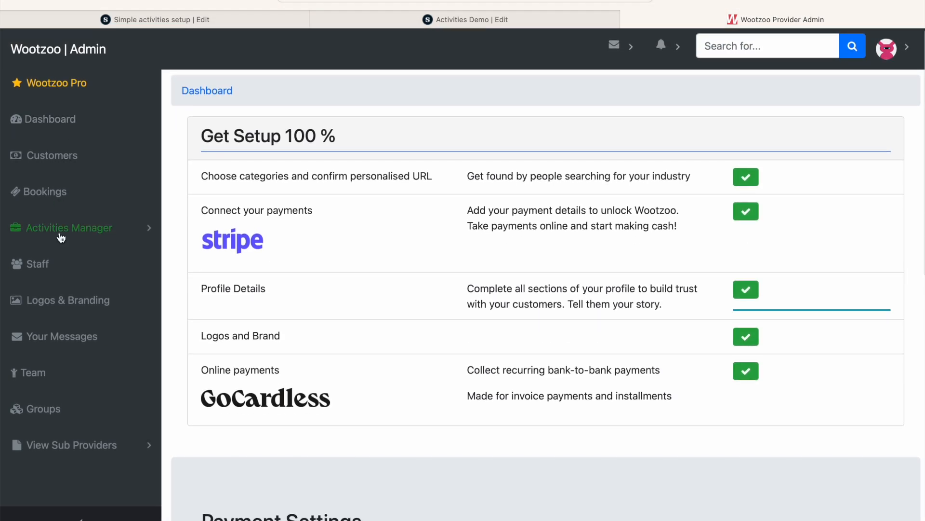
Open the Customers page and enter Demo User as the invitee's name for Demo Activities.
{"action": "left_click", "coordinate": [60, 160]}
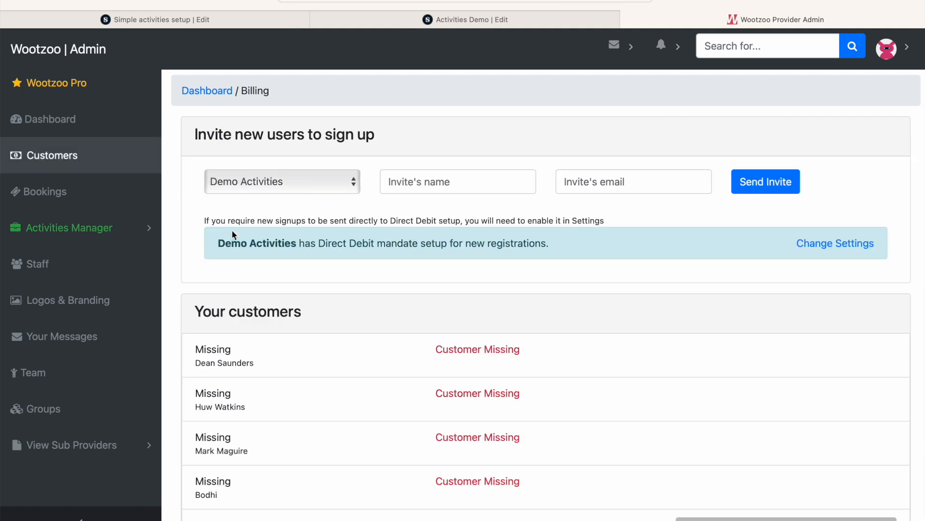
{"action": "left_click", "coordinate": [247, 184]}
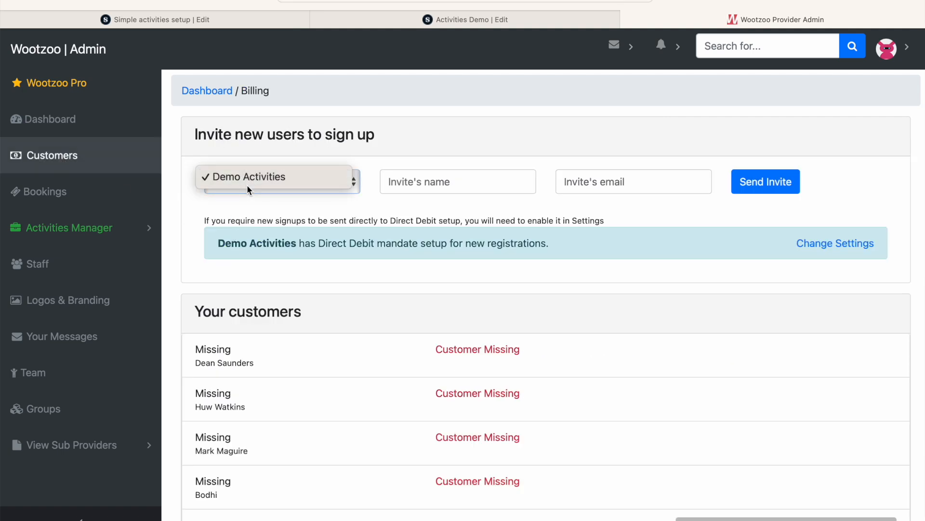
{"action": "left_click", "coordinate": [449, 183]}
{"action": "left_click", "coordinate": [451, 181]}
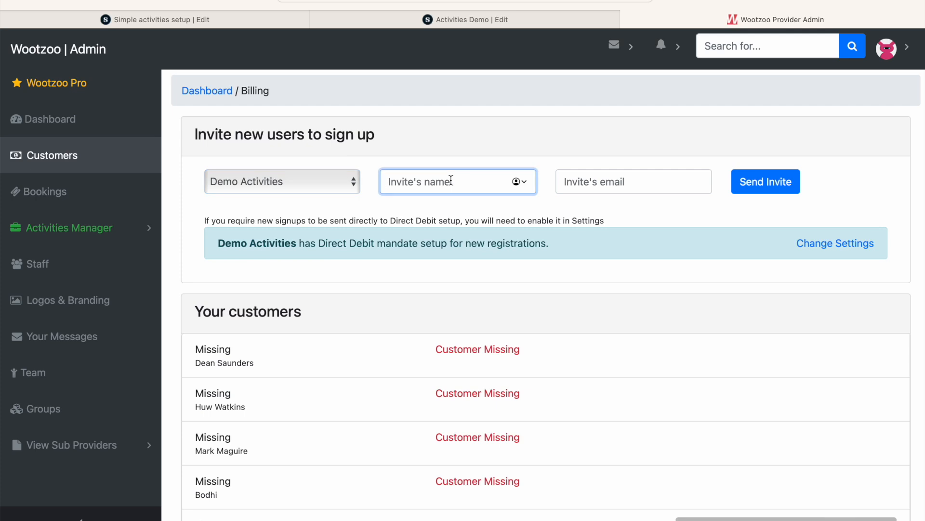
{"action": "type", "text": "Demo User"}
{"action": "key", "text": "Tab"}
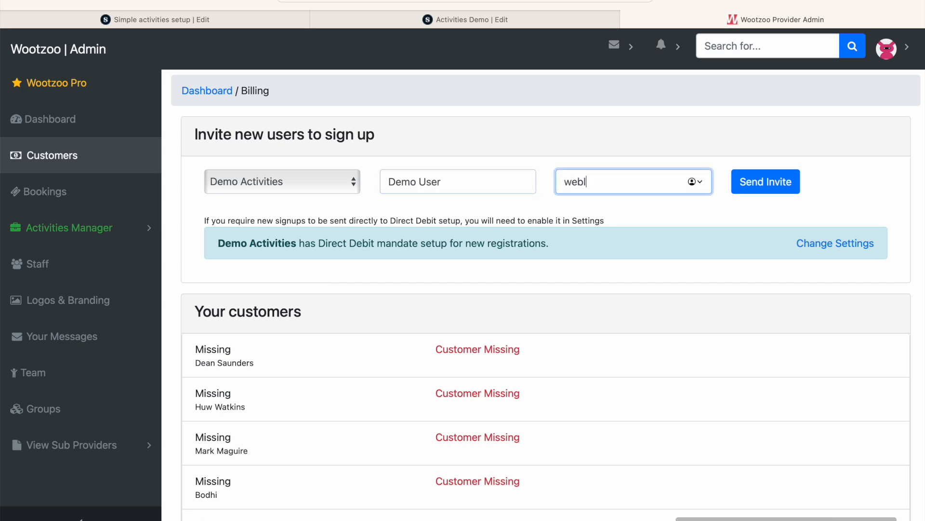
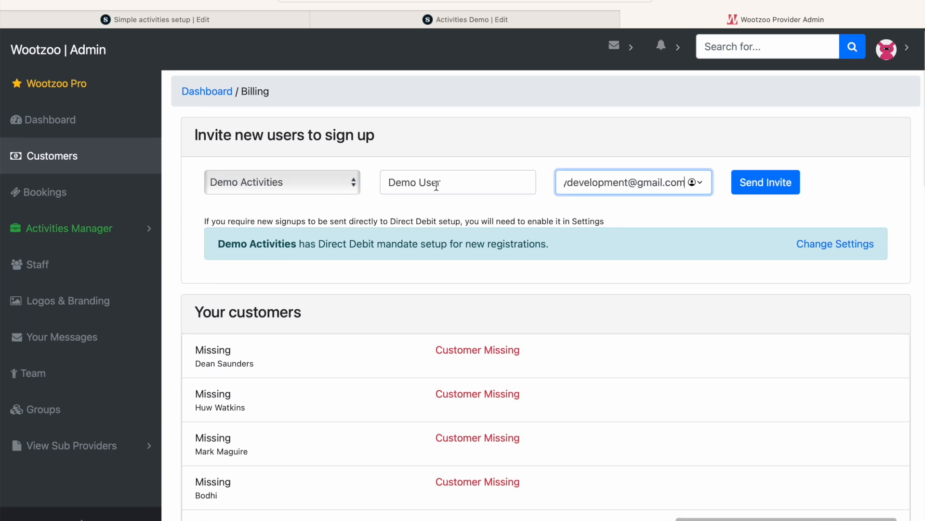
Enter the invitee's e-mail address and send the sign-up invite.
{"action": "left_click", "coordinate": [765, 187]}
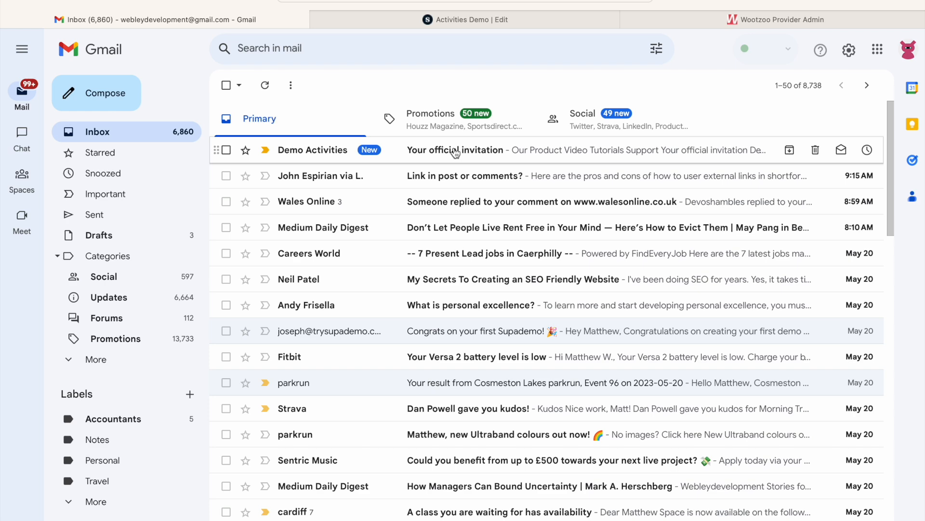
Read the "Your official invitation" e-mail in Gmail and follow its wootzoo.com/organisers/cool-activity link.
{"action": "left_click", "coordinate": [452, 148]}
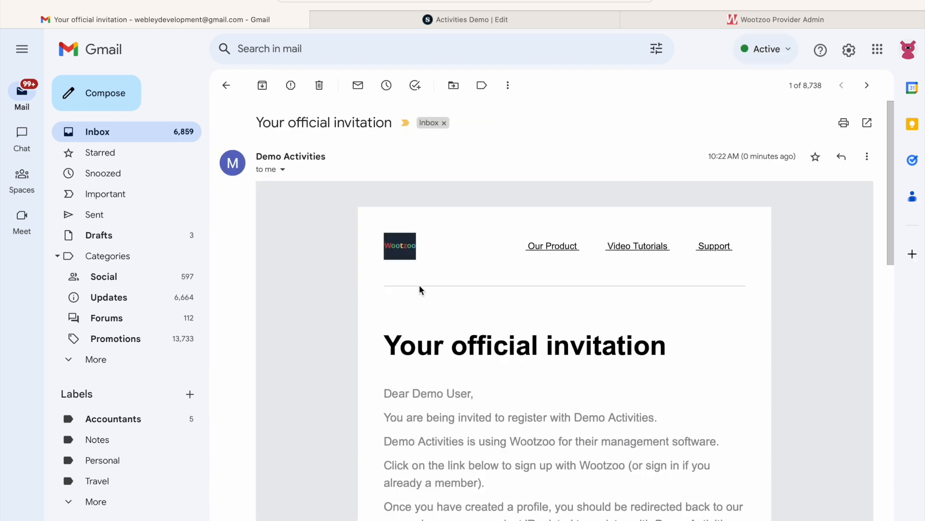
{"action": "scroll", "coordinate": [420, 286], "scroll_direction": "down", "scroll_amount": 2}
{"action": "scroll", "coordinate": [420, 286], "scroll_direction": "down", "scroll_amount": 1}
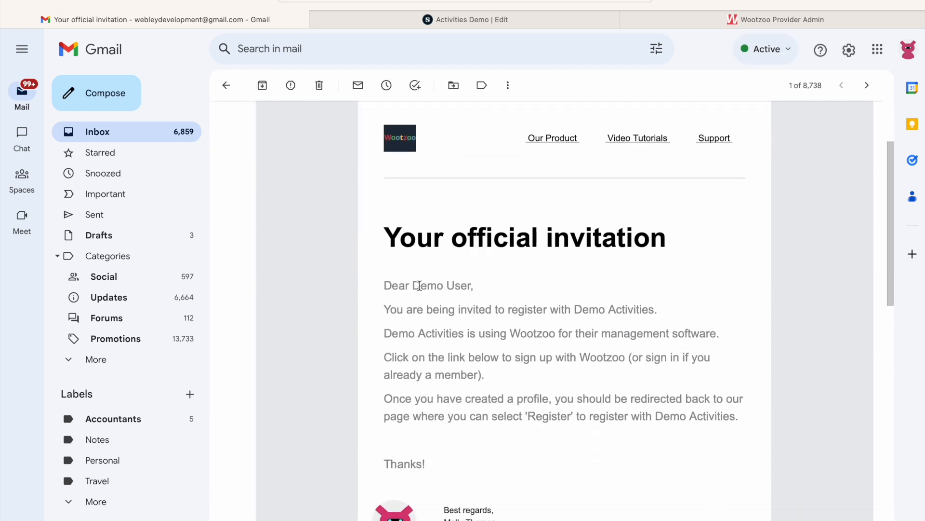
{"action": "scroll", "coordinate": [419, 286], "scroll_direction": "down", "scroll_amount": 1}
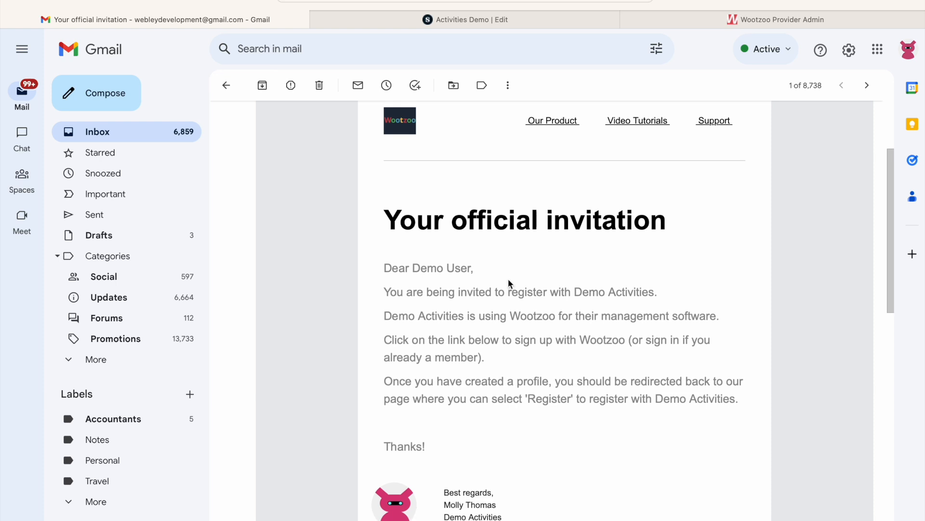
{"action": "scroll", "coordinate": [552, 332], "scroll_direction": "down", "scroll_amount": 2}
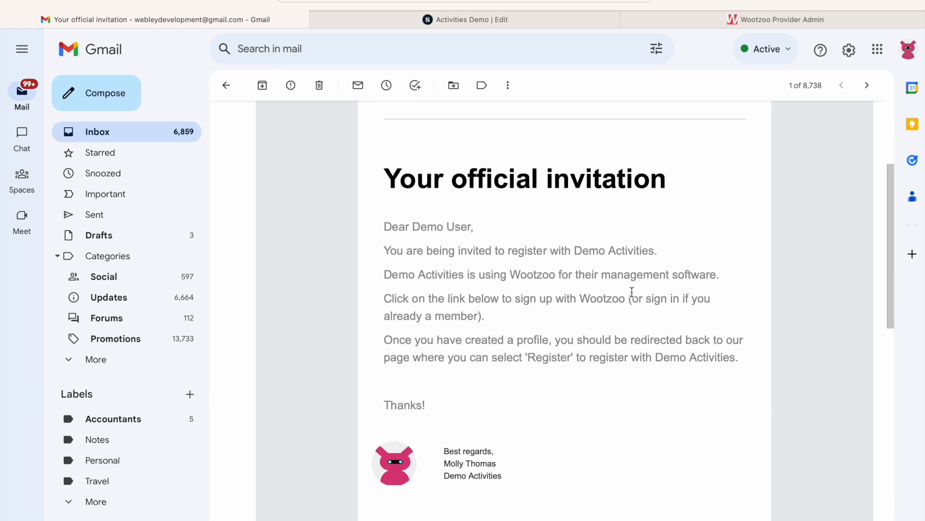
{"action": "scroll", "coordinate": [632, 291], "scroll_direction": "down", "scroll_amount": 3}
{"action": "scroll", "coordinate": [633, 295], "scroll_direction": "down", "scroll_amount": 3}
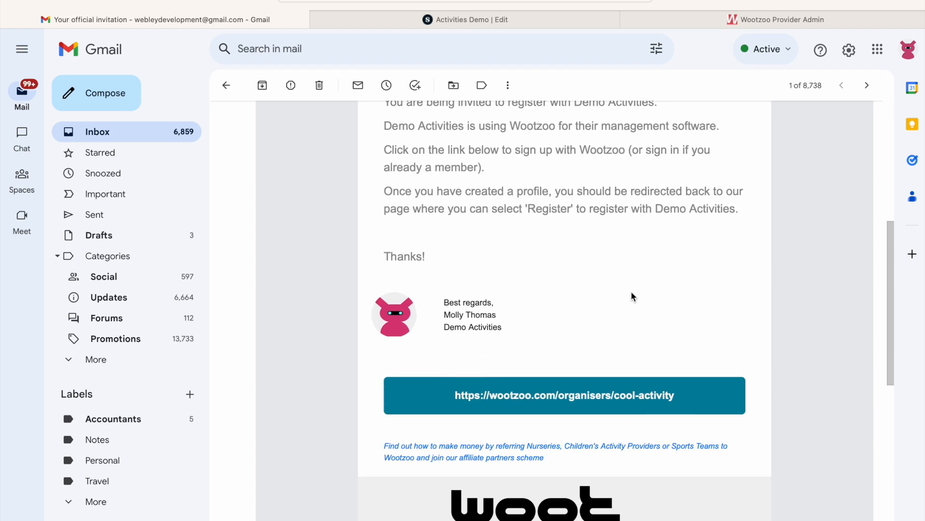
{"action": "scroll", "coordinate": [632, 294], "scroll_direction": "down", "scroll_amount": 6}
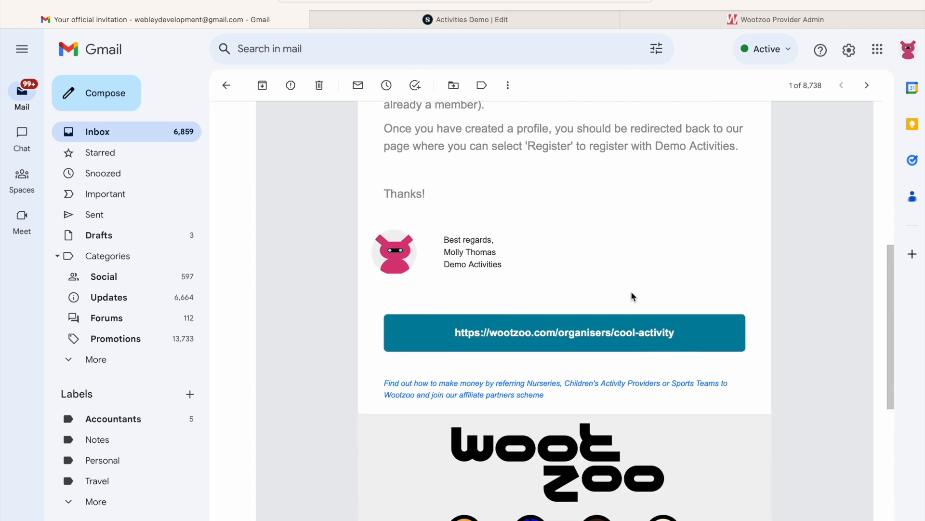
{"action": "scroll", "coordinate": [633, 296], "scroll_direction": "up", "scroll_amount": 3}
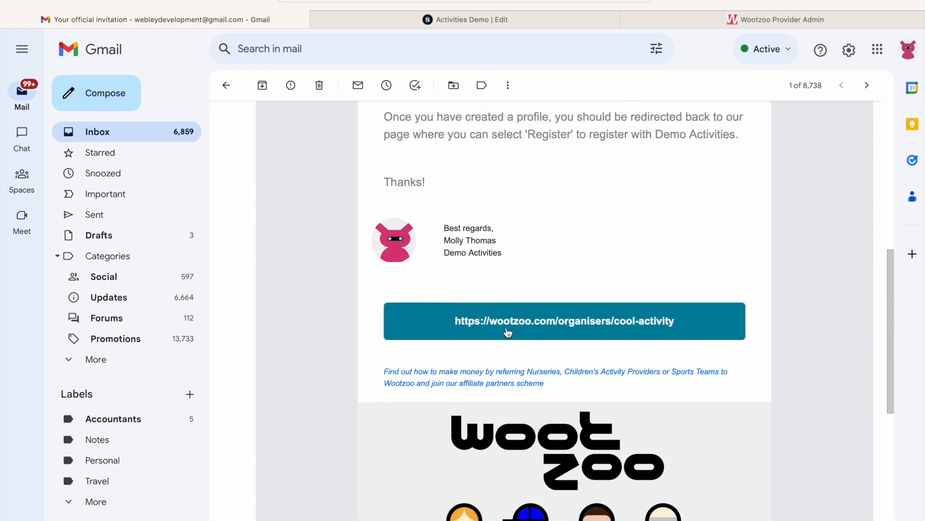
{"action": "left_click", "coordinate": [533, 322]}
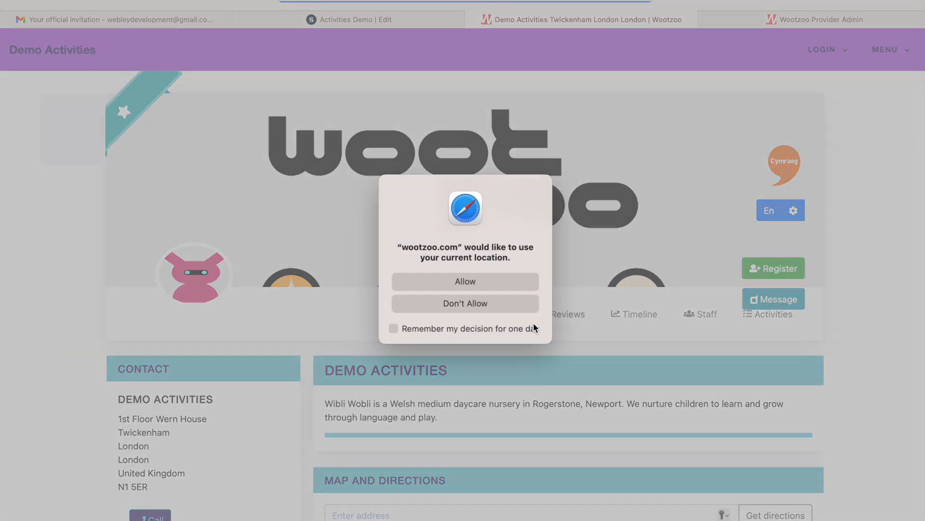
{"action": "left_click", "coordinate": [490, 285]}
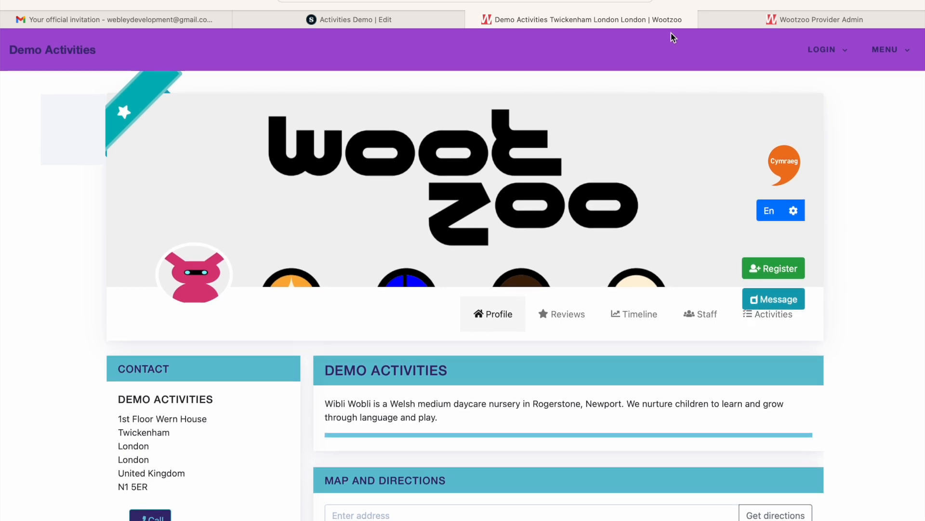
Return to the Wootzoo provider admin and look through the customer list and the record of all payments.
{"action": "left_click", "coordinate": [780, 22]}
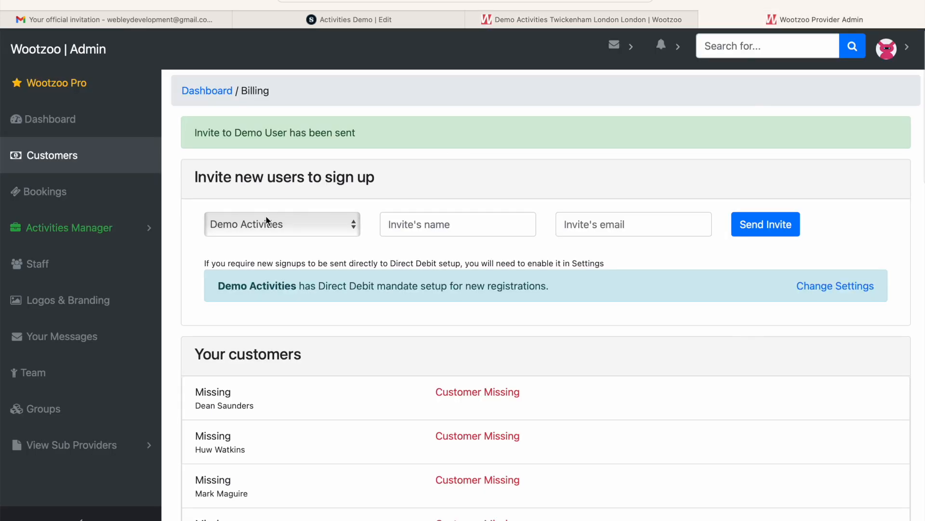
{"action": "scroll", "coordinate": [285, 227], "scroll_direction": "down", "scroll_amount": 10}
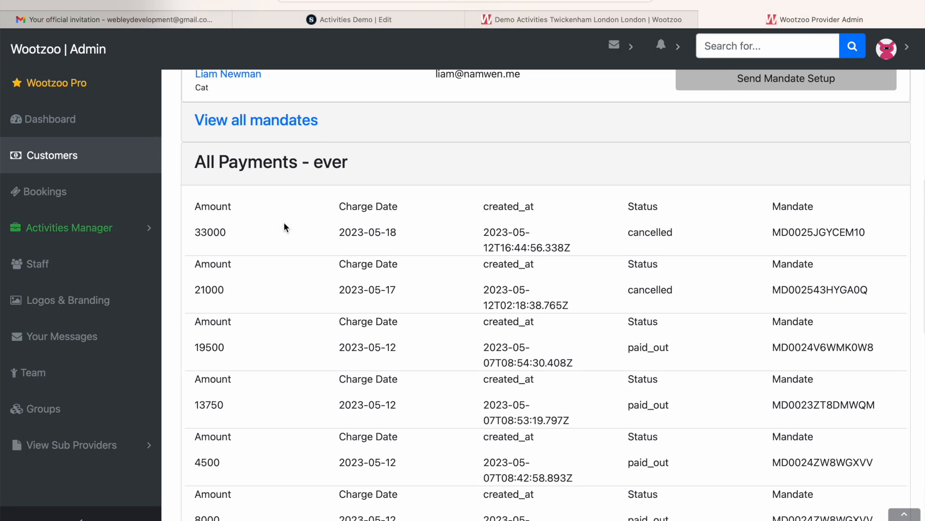
{"action": "left_click_drag", "start_coordinate": [195, 154], "coordinate": [382, 149]}
{"action": "left_click", "coordinate": [382, 148]}
{"action": "scroll", "coordinate": [380, 147], "scroll_direction": "up", "scroll_amount": 2}
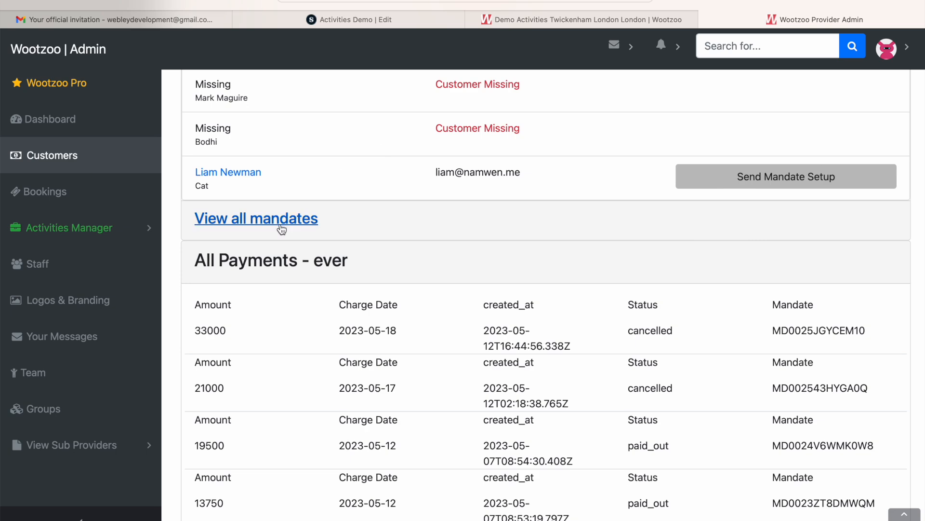
{"action": "scroll", "coordinate": [281, 229], "scroll_direction": "up", "scroll_amount": 5}
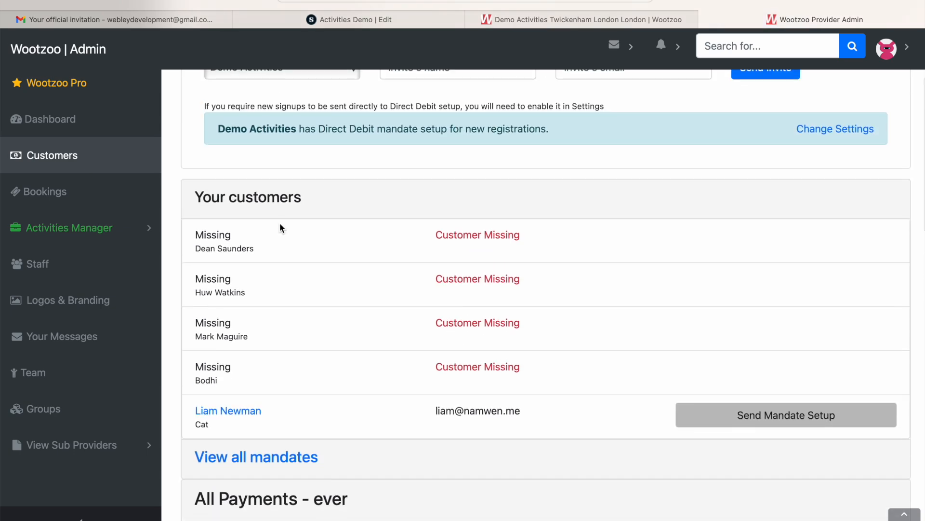
{"action": "scroll", "coordinate": [280, 223], "scroll_direction": "up", "scroll_amount": 2}
Choose to register on the Demo Activities public page, sign in to the member account and answer the location request.
{"action": "left_click", "coordinate": [533, 19]}
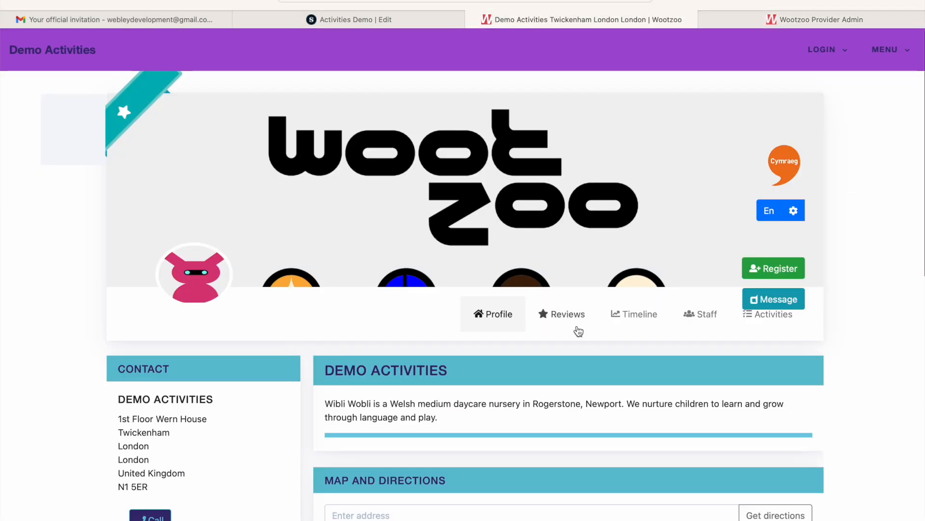
{"action": "left_click", "coordinate": [775, 269]}
{"action": "left_click", "coordinate": [483, 150]}
{"action": "left_click", "coordinate": [483, 243]}
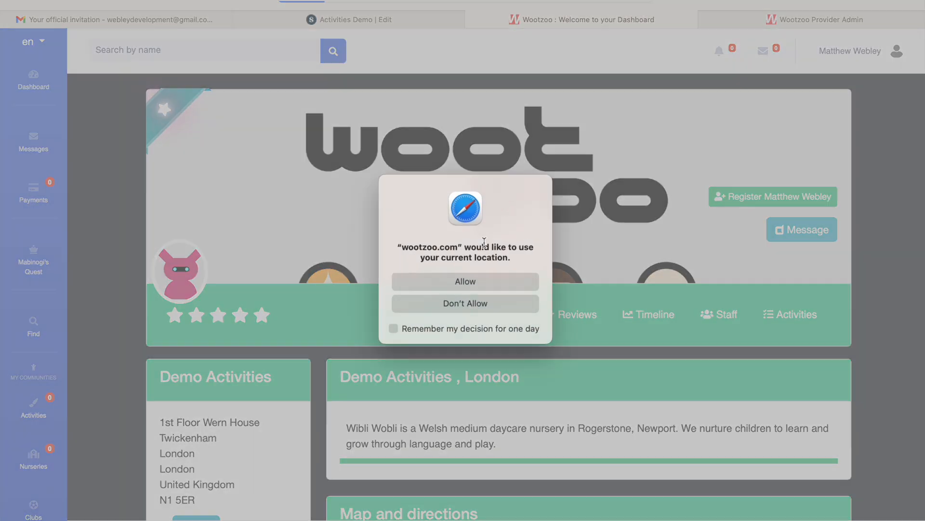
{"action": "left_click", "coordinate": [463, 293]}
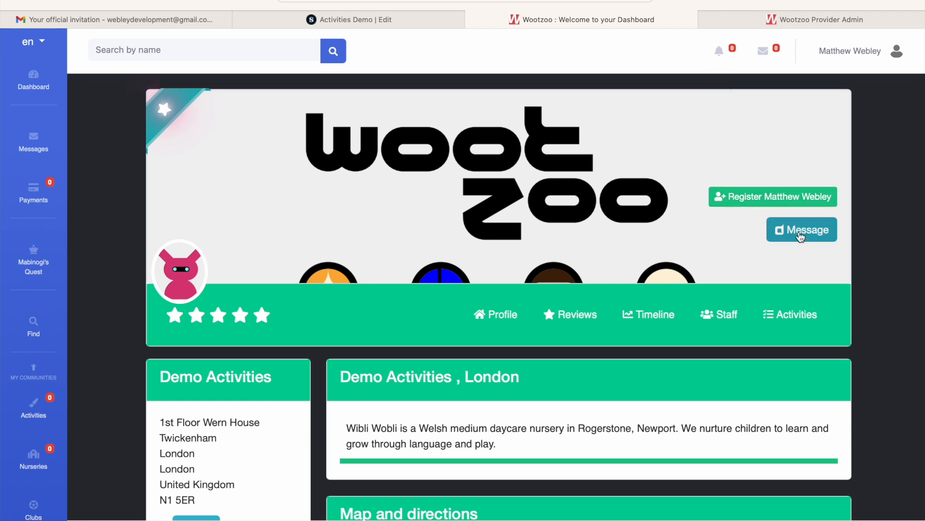
Submit a registration request to Demo Activities for the signed-in member, with Dual Language as the preferred communication language.
{"action": "scroll", "coordinate": [562, 277], "scroll_direction": "down", "scroll_amount": 3}
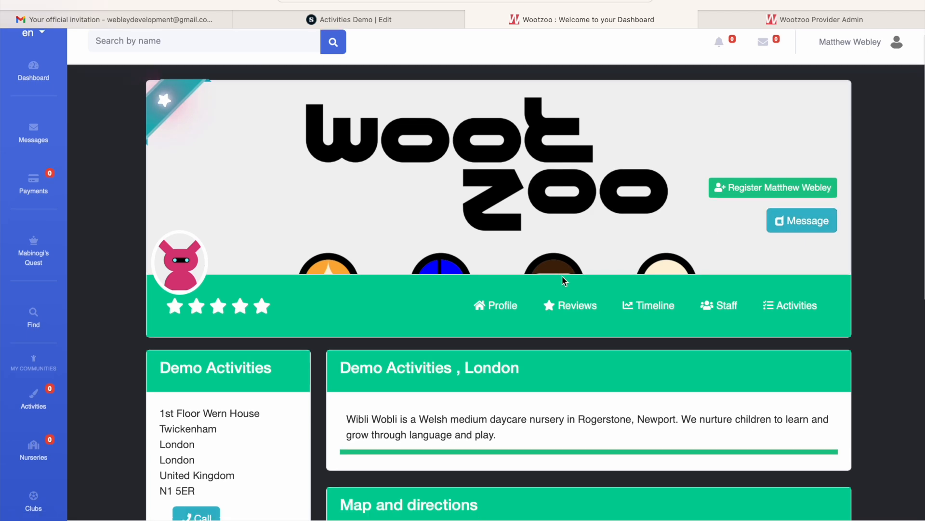
{"action": "scroll", "coordinate": [562, 281], "scroll_direction": "up", "scroll_amount": 3}
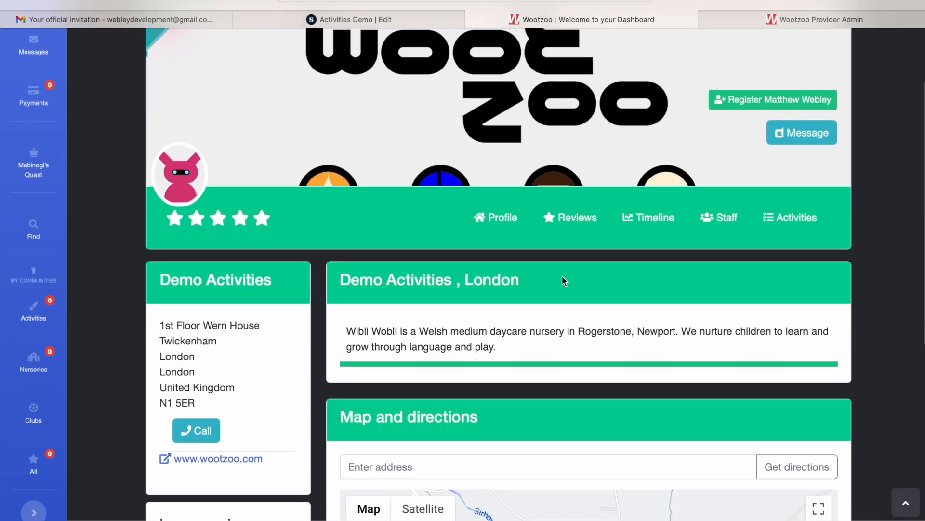
{"action": "left_click", "coordinate": [789, 199]}
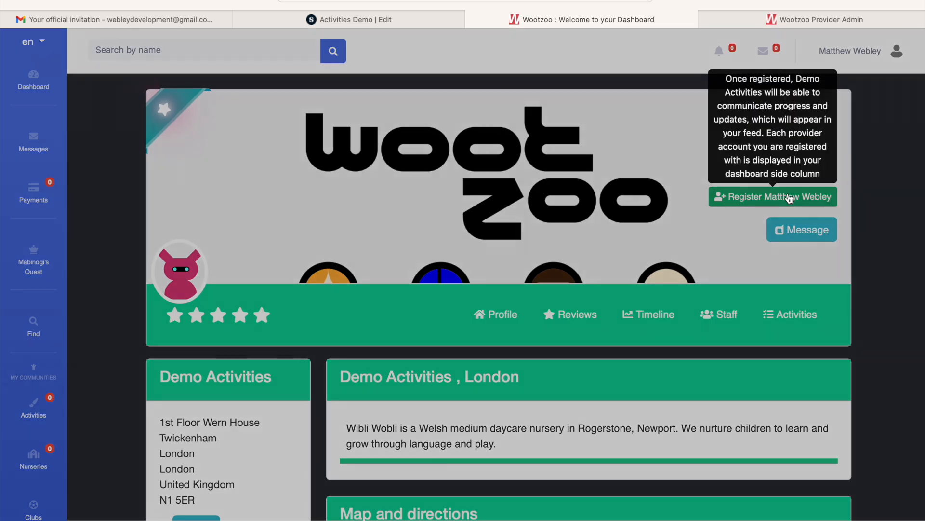
{"action": "left_click", "coordinate": [447, 129]}
{"action": "left_click", "coordinate": [447, 129]}
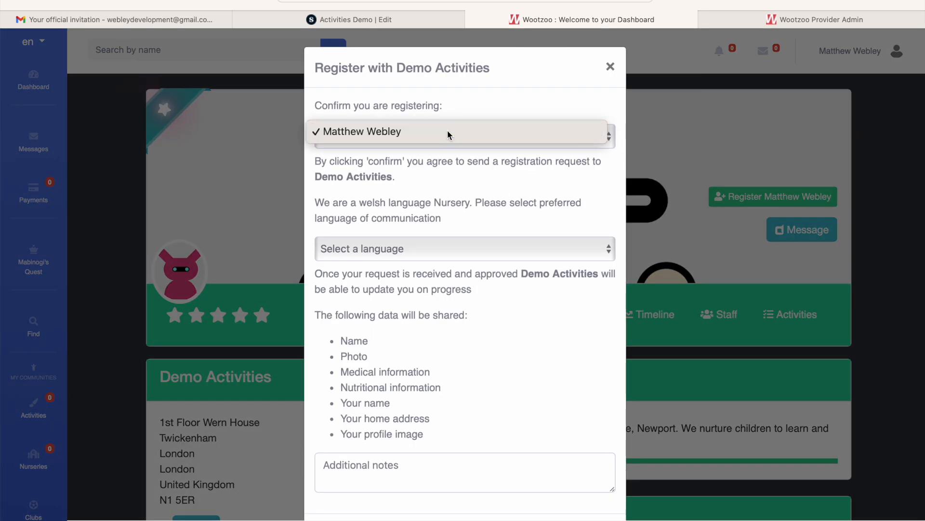
{"action": "left_click", "coordinate": [415, 248]}
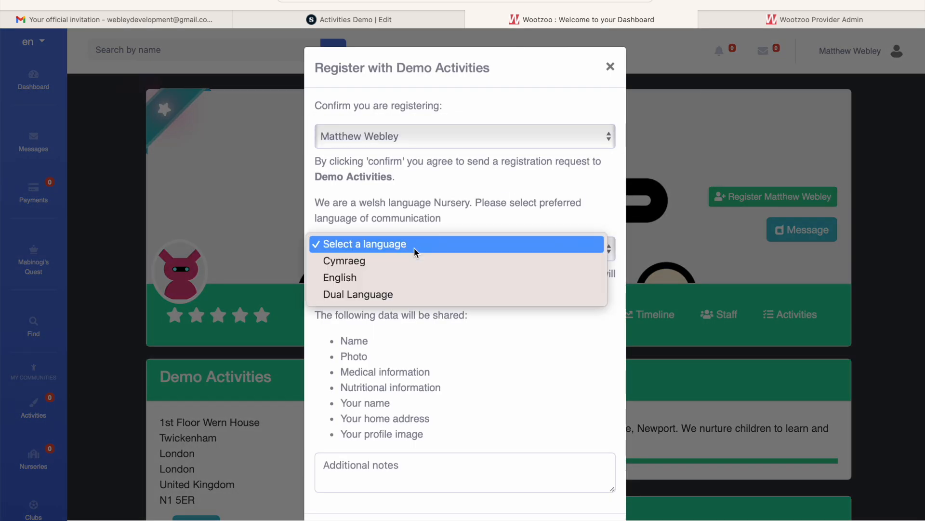
{"action": "left_click", "coordinate": [404, 295]}
{"action": "scroll", "coordinate": [405, 302], "scroll_direction": "down", "scroll_amount": 3}
{"action": "left_click", "coordinate": [592, 469]}
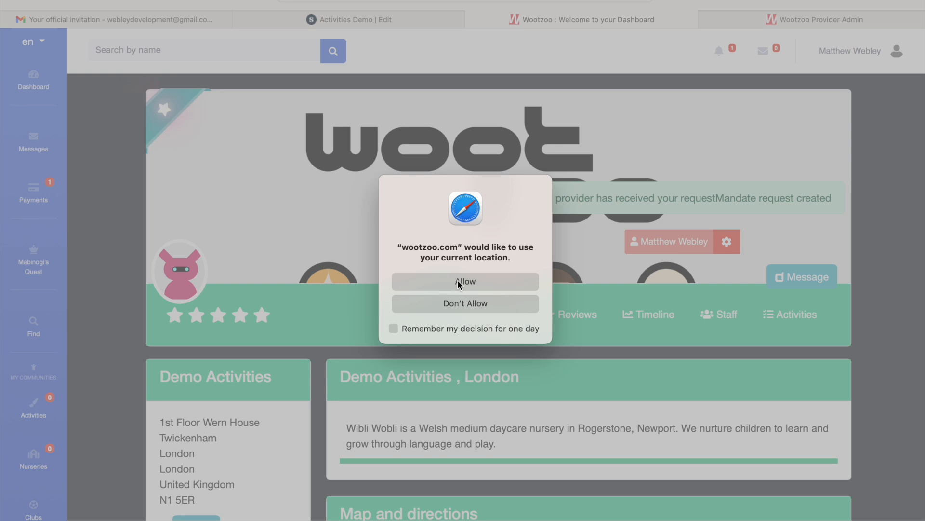
{"action": "left_click", "coordinate": [459, 284]}
{"action": "left_click_drag", "start_coordinate": [534, 198], "coordinate": [745, 192]}
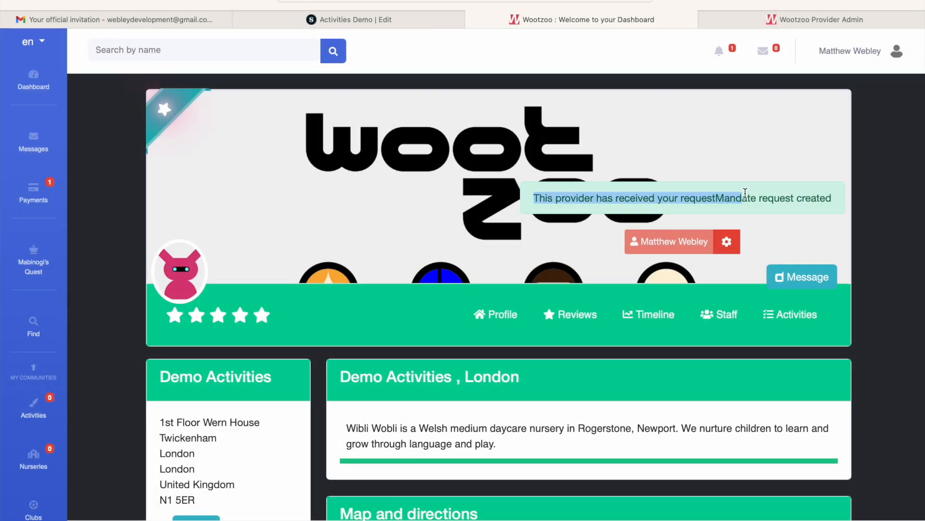
Open the new Registration Request notification in the provider admin, review the permissions granted by the member, and close the confirmation without deciding.
{"action": "left_click", "coordinate": [791, 19]}
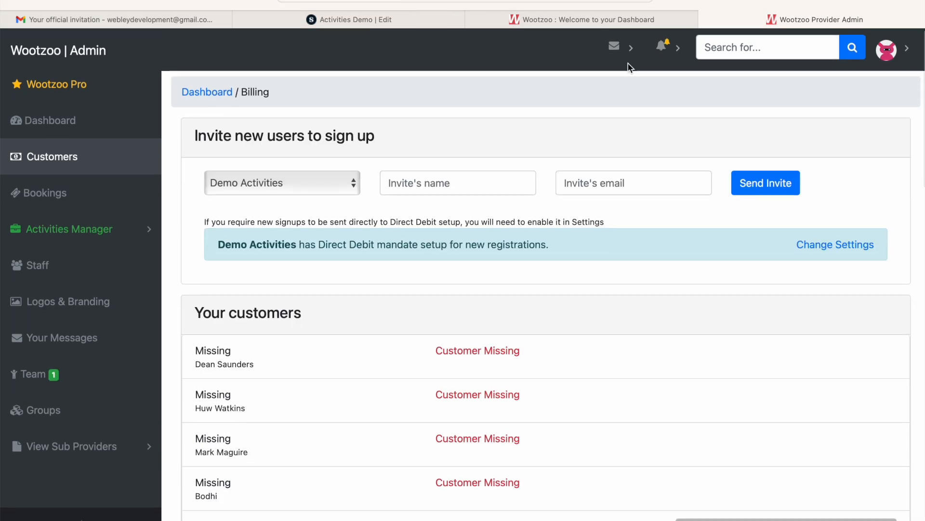
{"action": "left_click", "coordinate": [668, 46]}
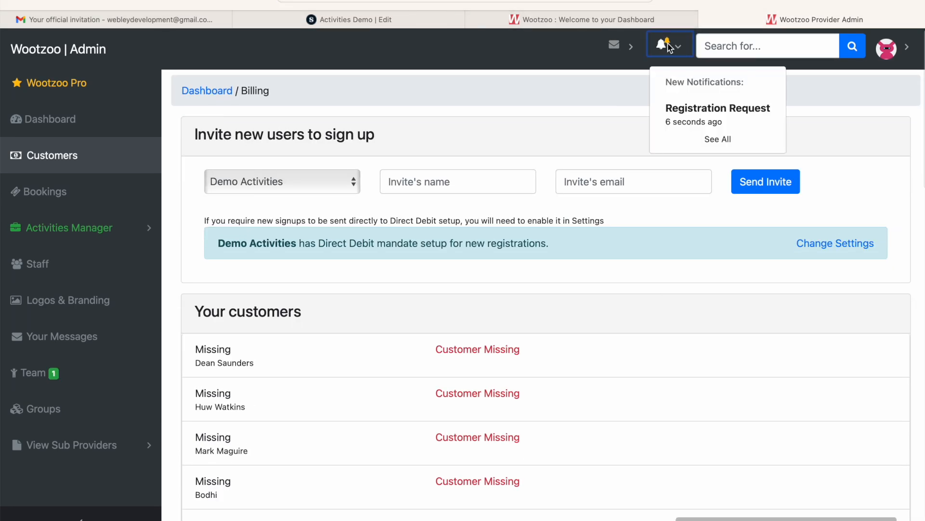
{"action": "left_click", "coordinate": [703, 121]}
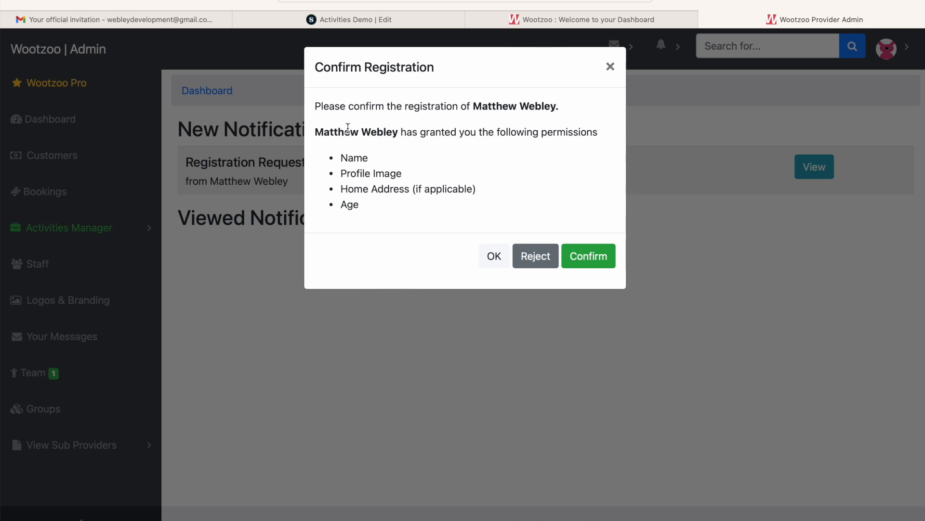
{"action": "left_click", "coordinate": [492, 258]}
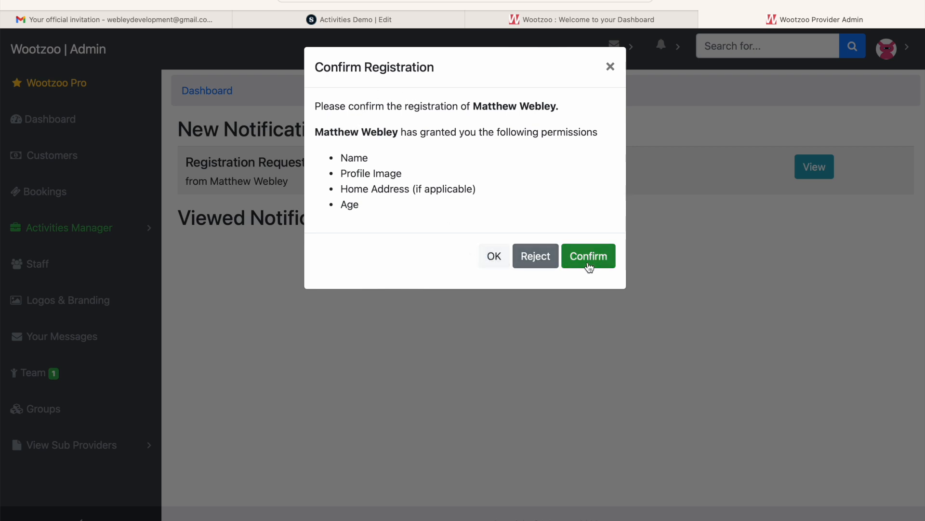
{"action": "left_click", "coordinate": [610, 68]}
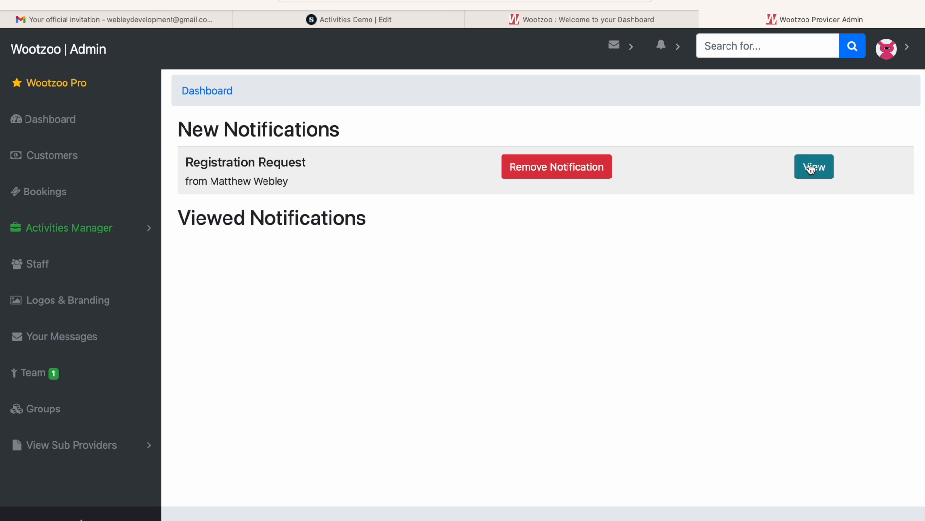
Review the new registration request for Demo Activities among the Team members and confirm the registration.
{"action": "left_click", "coordinate": [22, 373]}
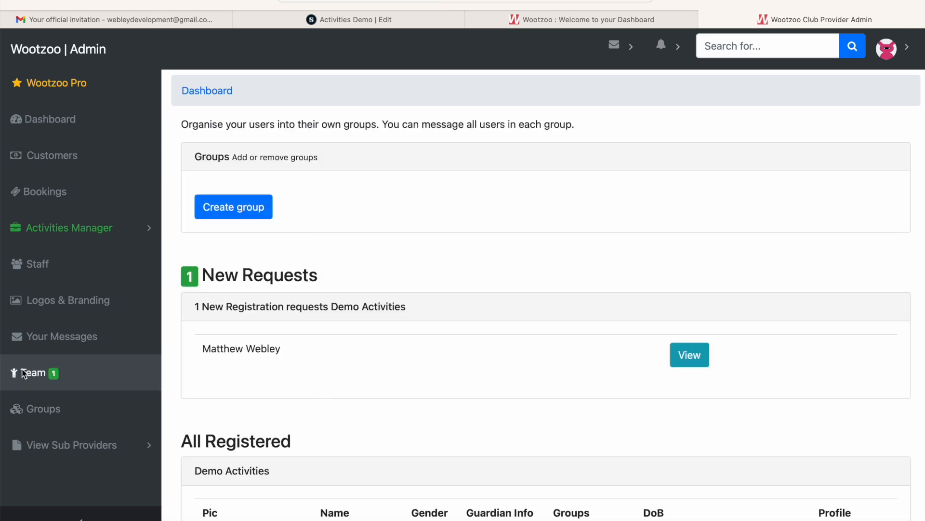
{"action": "scroll", "coordinate": [269, 362], "scroll_direction": "down", "scroll_amount": 2}
{"action": "scroll", "coordinate": [268, 363], "scroll_direction": "up", "scroll_amount": 2}
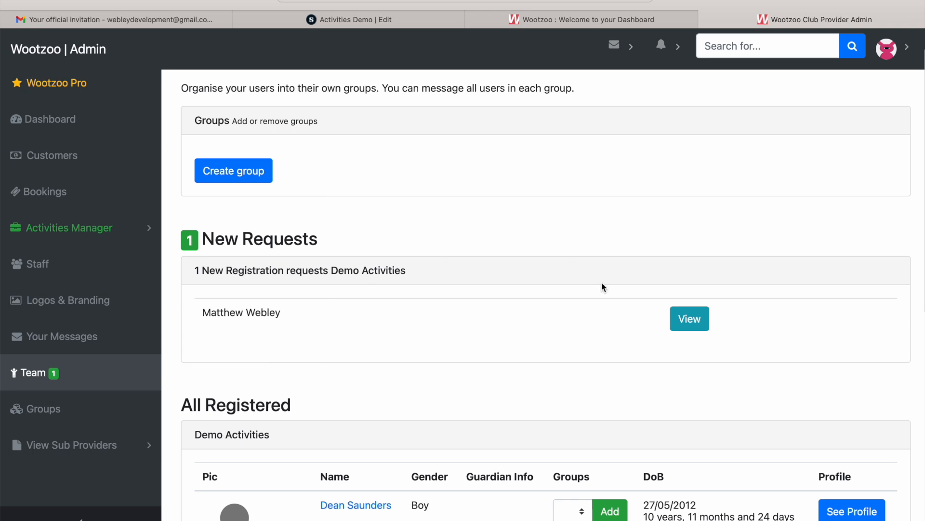
{"action": "left_click", "coordinate": [691, 319]}
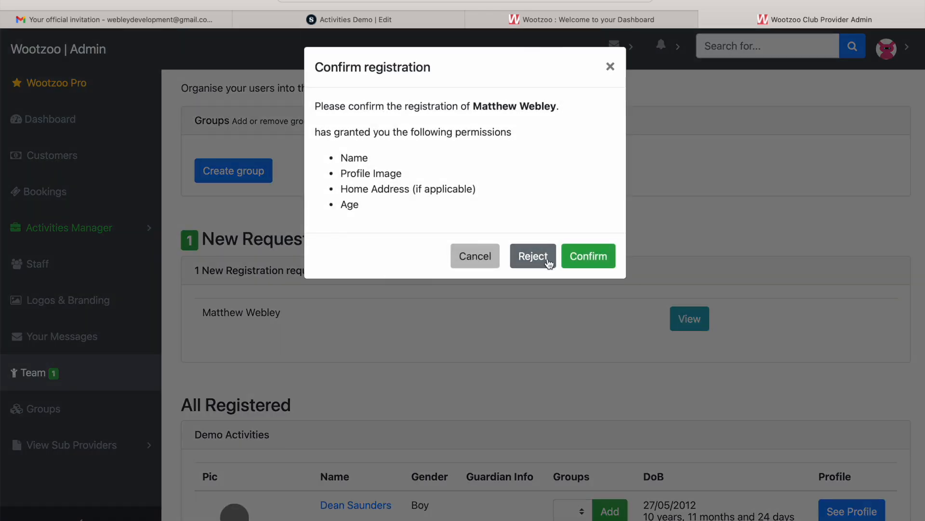
{"action": "left_click", "coordinate": [597, 260]}
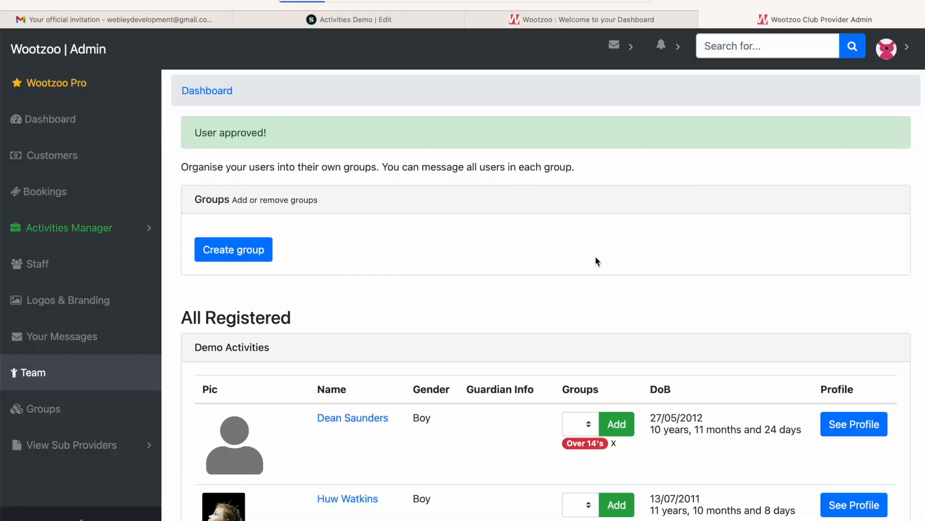
Check the newly registered member's entry and Direct Debit mandate status in the customer list.
{"action": "left_click", "coordinate": [69, 155]}
{"action": "scroll", "coordinate": [265, 365], "scroll_direction": "down", "scroll_amount": 8}
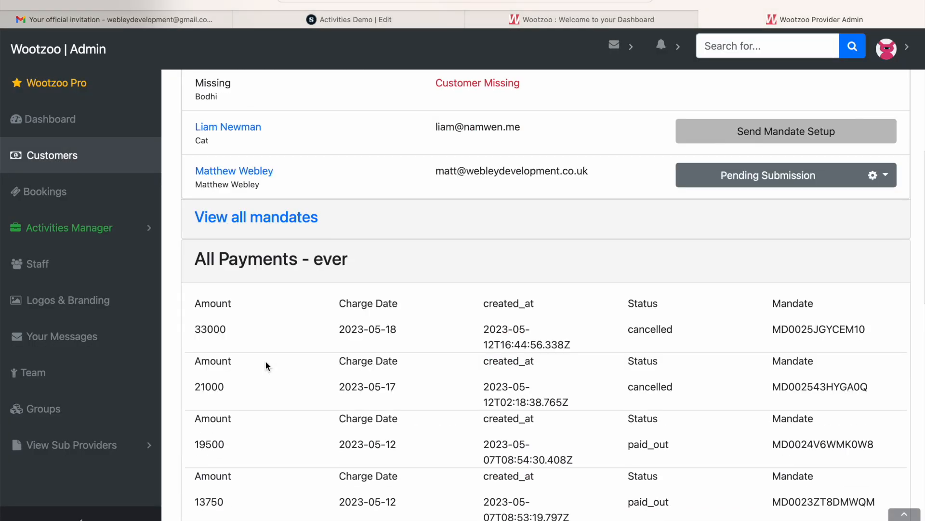
{"action": "scroll", "coordinate": [265, 361], "scroll_direction": "up", "scroll_amount": 3}
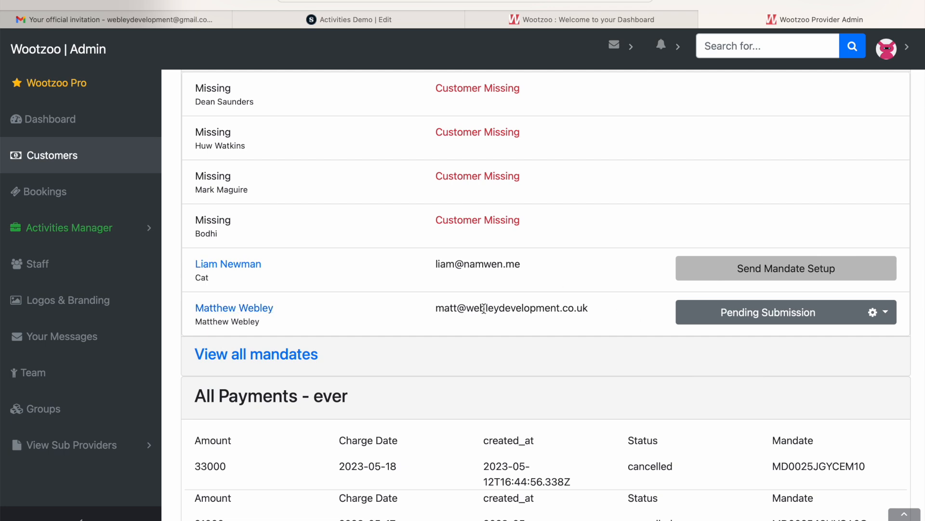
Switch from the member page to Gmail, check the inbox, and open the "Your official invitation" e-mail from Demo Activities.
{"action": "left_click", "coordinate": [582, 19]}
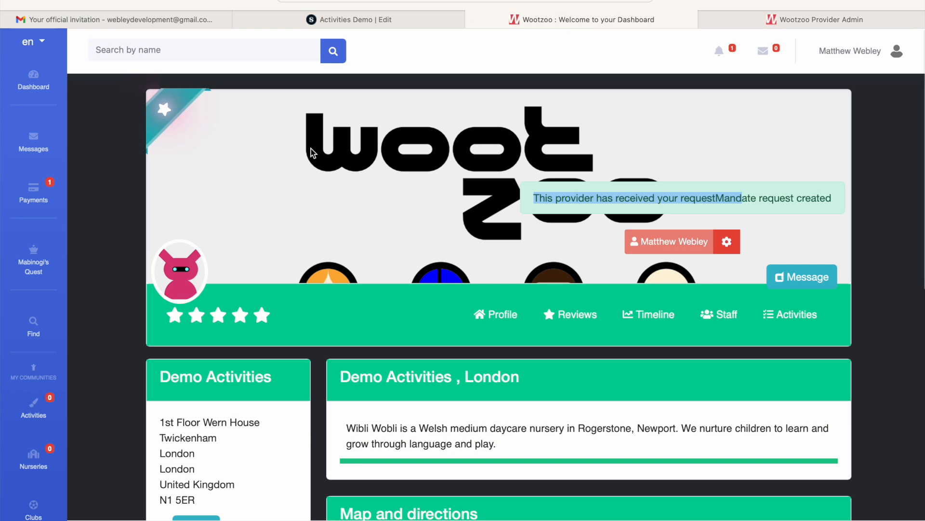
{"action": "left_click", "coordinate": [512, 2]}
{"action": "type", "text": "gmail"}
{"action": "key", "text": "Return"}
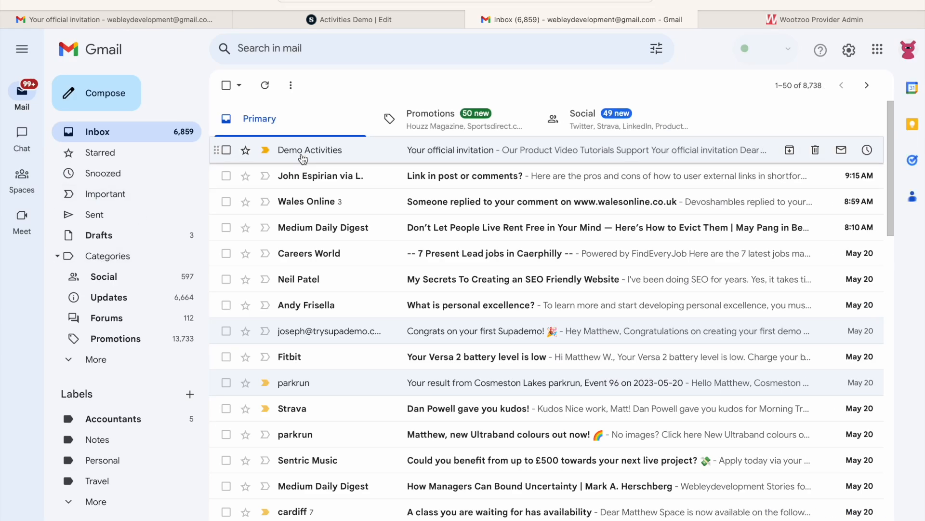
{"action": "left_click", "coordinate": [269, 149]}
{"action": "scroll", "coordinate": [460, 332], "scroll_direction": "down", "scroll_amount": 1}
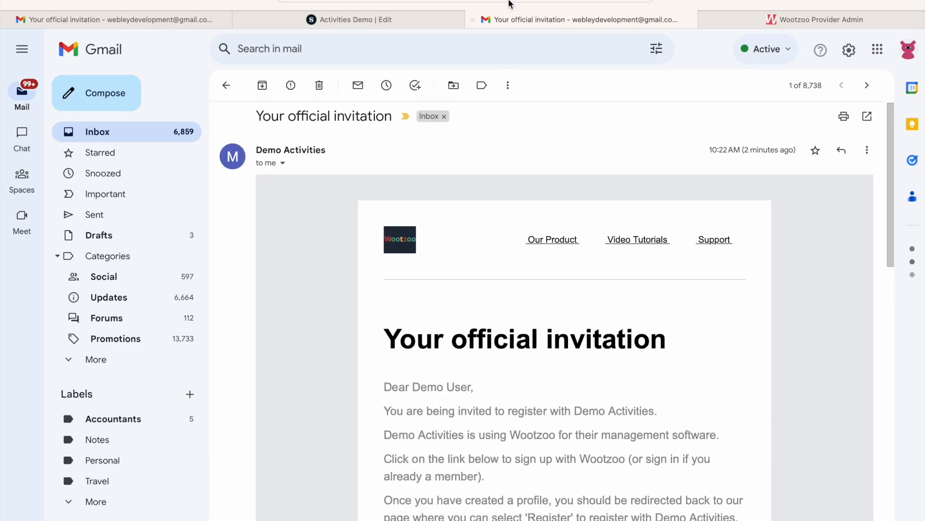
Return to the member dashboard on wootzoo.com, review the latest notifications, and view the details of the Mandate Waiting notification.
{"action": "key", "text": "super+l"}
{"action": "type", "text": "woo"}
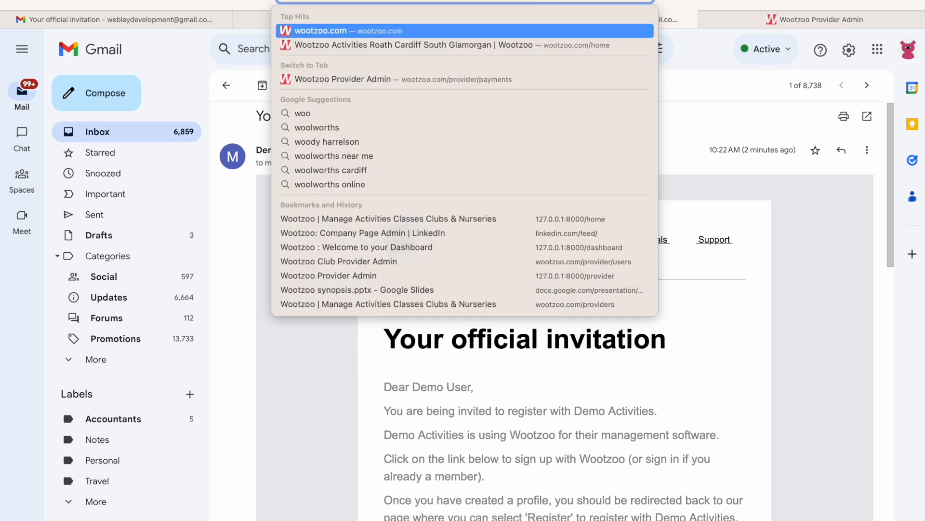
{"action": "key", "text": "Return"}
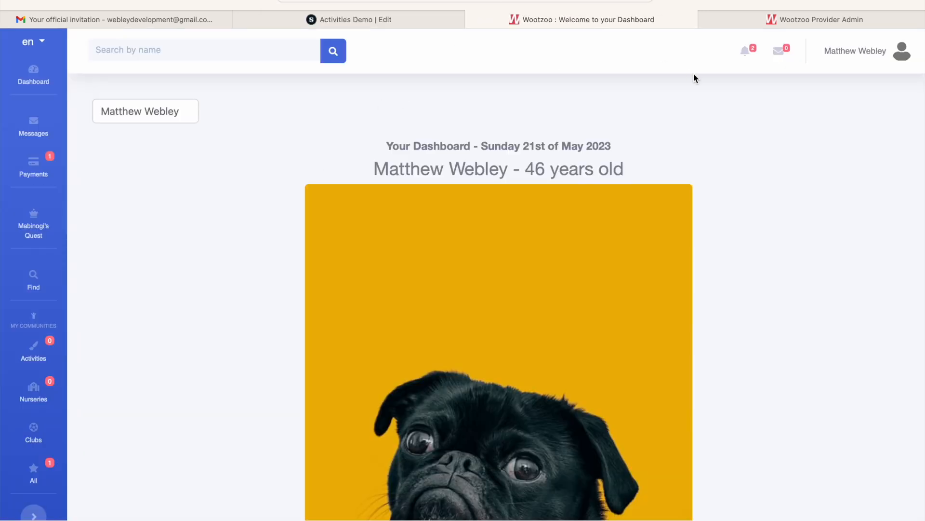
{"action": "left_click", "coordinate": [745, 48]}
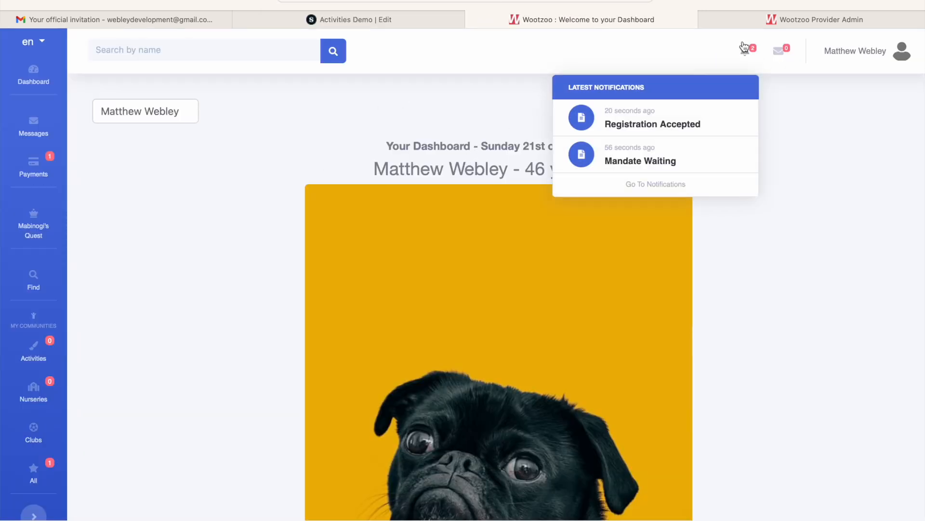
{"action": "left_click", "coordinate": [655, 163]}
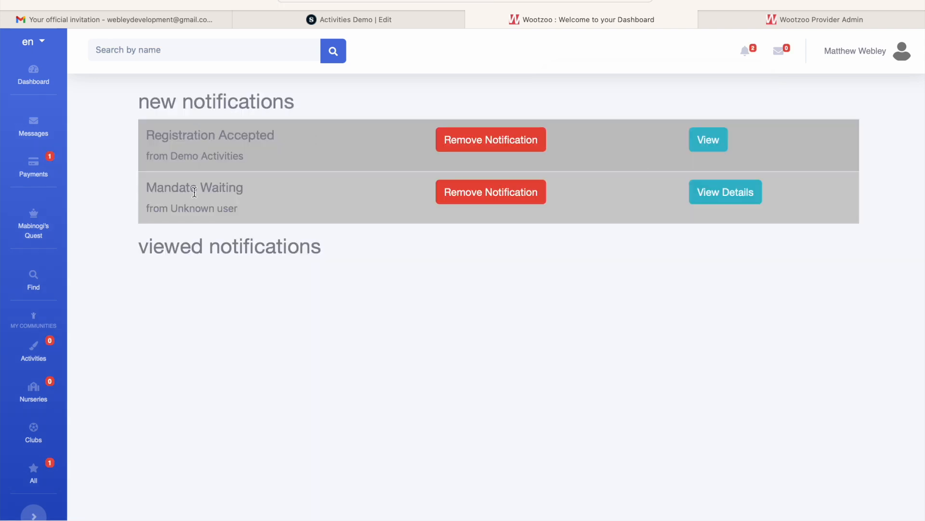
{"action": "left_click", "coordinate": [726, 197]}
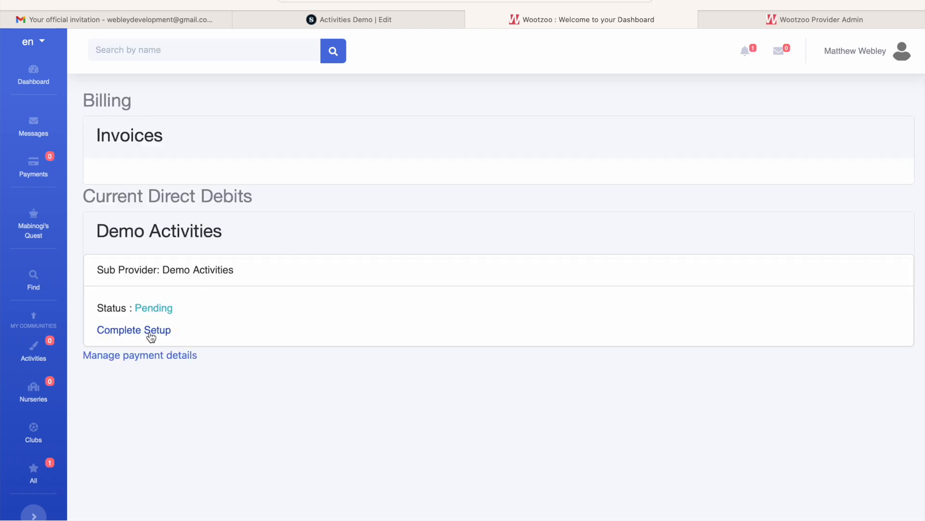
Open the pending Demo Activities Direct Debit setup, look through the GoCardless form without filling it in, and return to the billing page.
{"action": "left_click", "coordinate": [148, 331]}
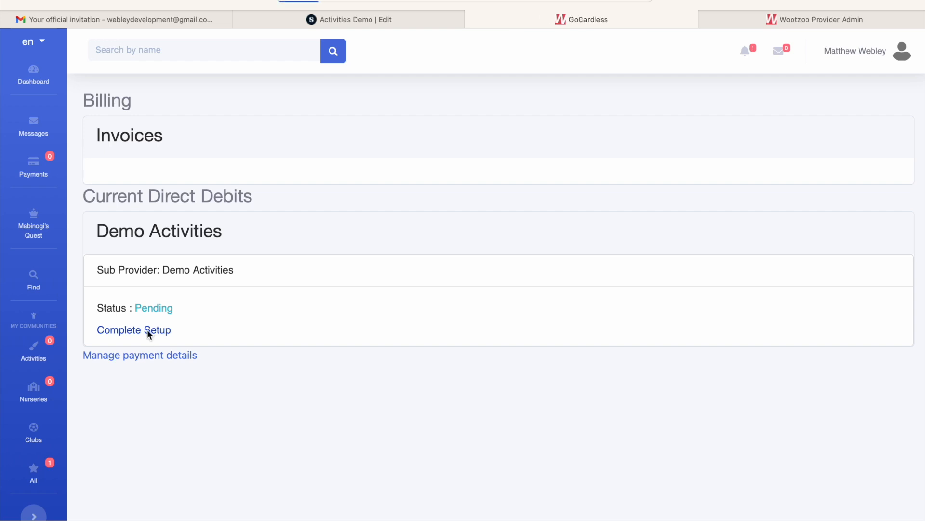
{"action": "scroll", "coordinate": [429, 324], "scroll_direction": "down", "scroll_amount": 3}
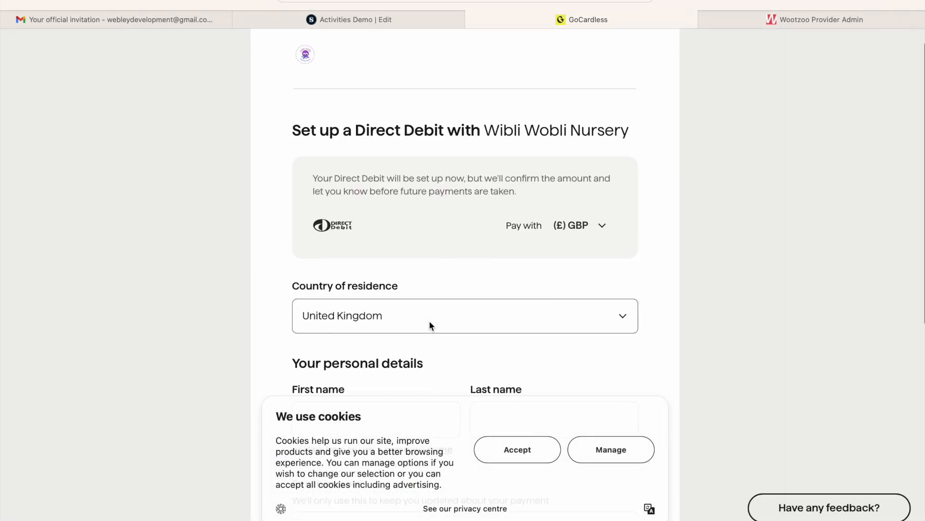
{"action": "scroll", "coordinate": [429, 324], "scroll_direction": "up", "scroll_amount": 2}
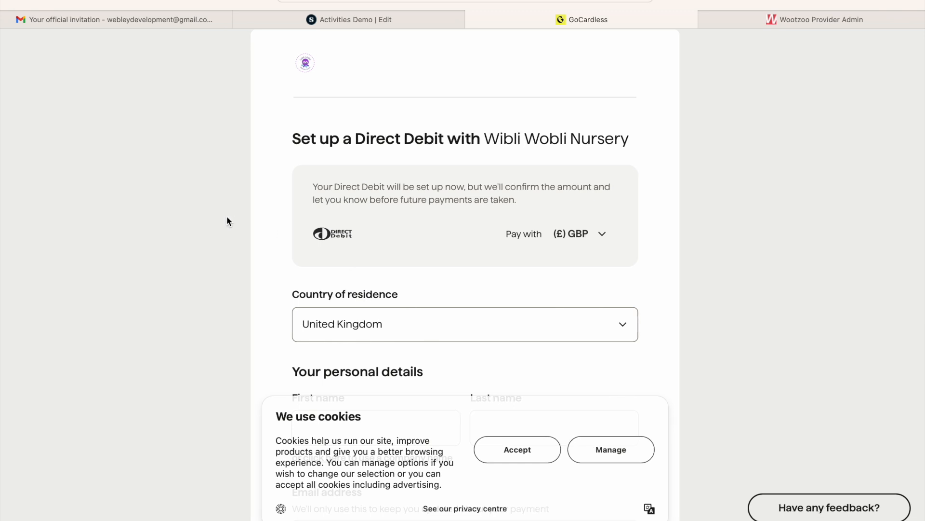
{"action": "scroll", "coordinate": [227, 218], "scroll_direction": "down", "scroll_amount": 9}
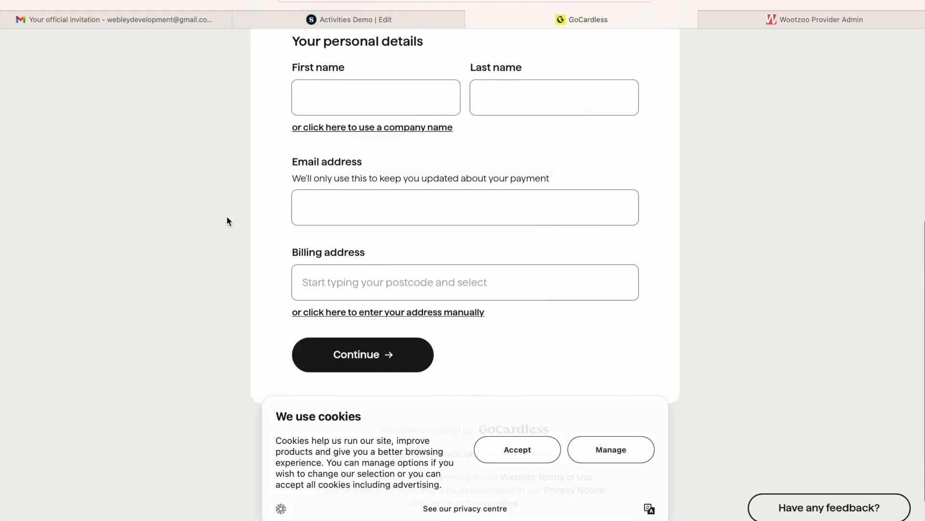
{"action": "scroll", "coordinate": [227, 218], "scroll_direction": "down", "scroll_amount": 2}
{"action": "scroll", "coordinate": [227, 217], "scroll_direction": "up", "scroll_amount": 5}
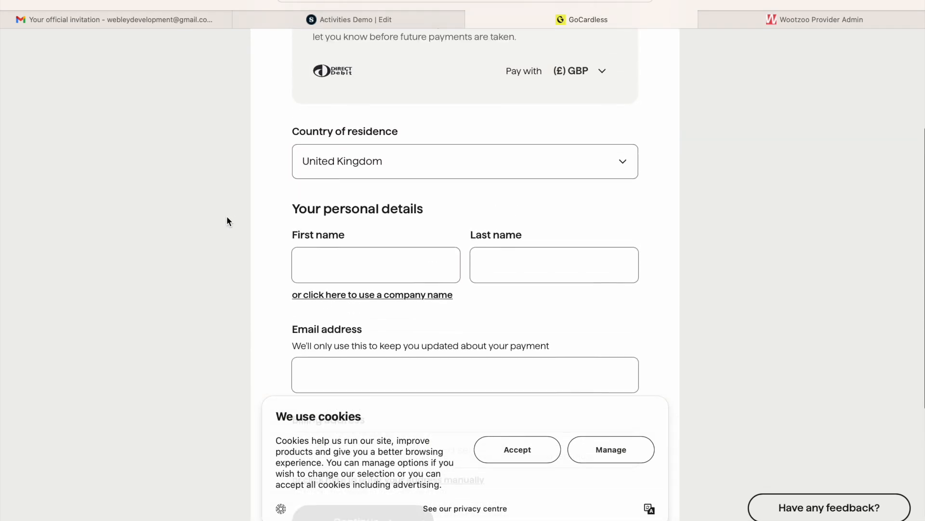
{"action": "scroll", "coordinate": [226, 216], "scroll_direction": "up", "scroll_amount": 4}
{"action": "scroll", "coordinate": [226, 215], "scroll_direction": "left", "scroll_amount": 5}
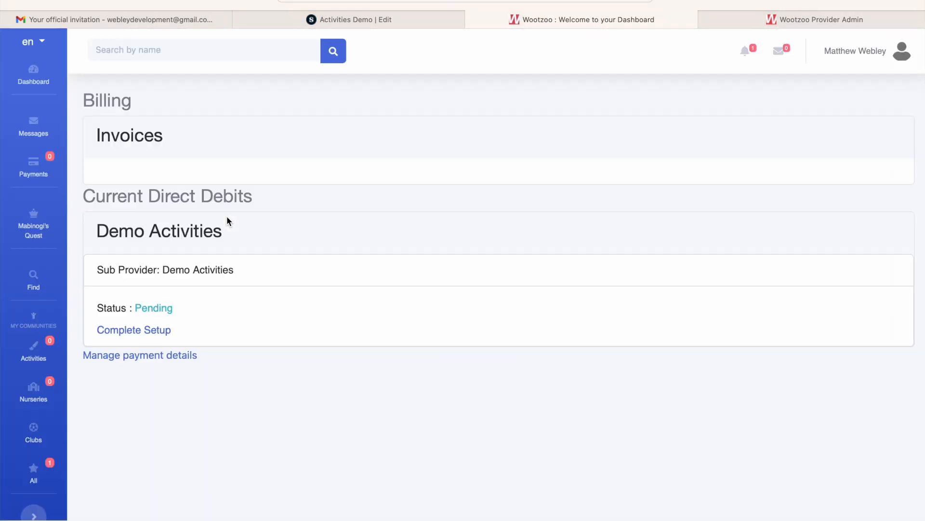
Switch to the Mail app, close the open OpenAI message, and read the "Registration request approved" and "Mandate Sent" e-mails from Team Wootzoo.
{"action": "left_click", "coordinate": [161, 512]}
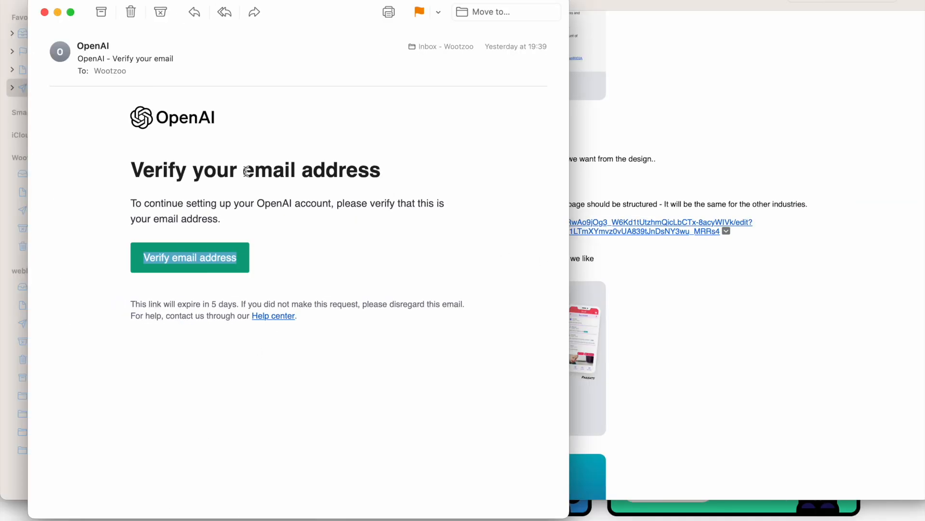
{"action": "left_click", "coordinate": [44, 12]}
{"action": "left_click", "coordinate": [62, 34]}
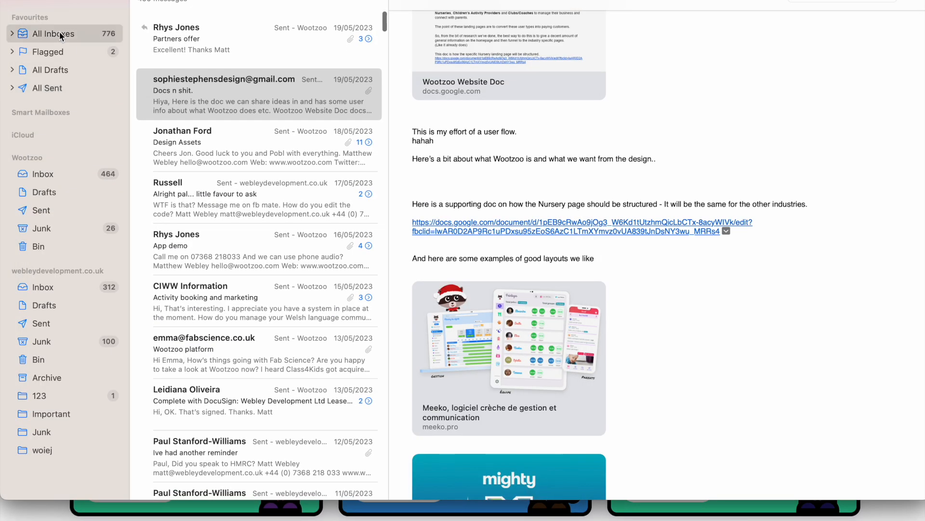
{"action": "left_click", "coordinate": [247, 54]}
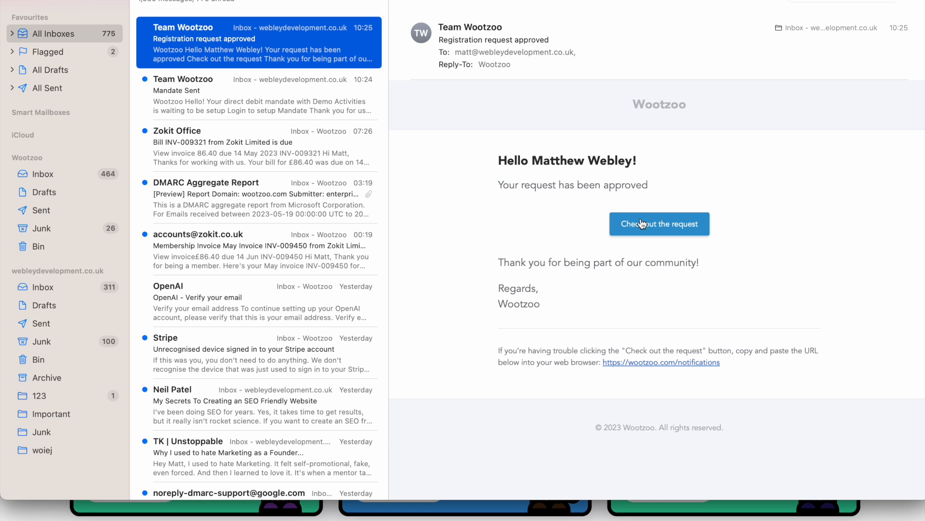
{"action": "left_click", "coordinate": [231, 88]}
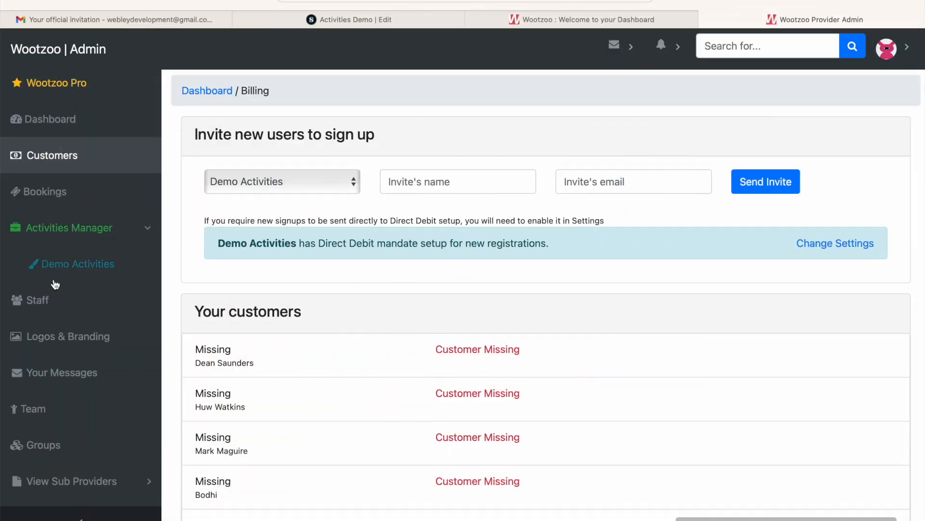
Open the Demo Activities profile in the provider admin, dismiss the address warning, and look through its business, contact and address information.
{"action": "left_click", "coordinate": [84, 266]}
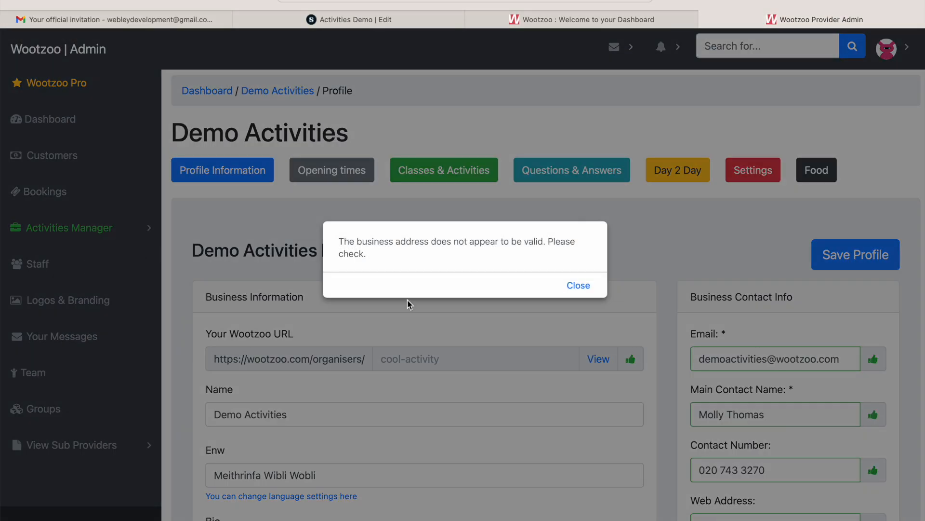
{"action": "left_click", "coordinate": [584, 286]}
{"action": "scroll", "coordinate": [584, 284], "scroll_direction": "down", "scroll_amount": 3}
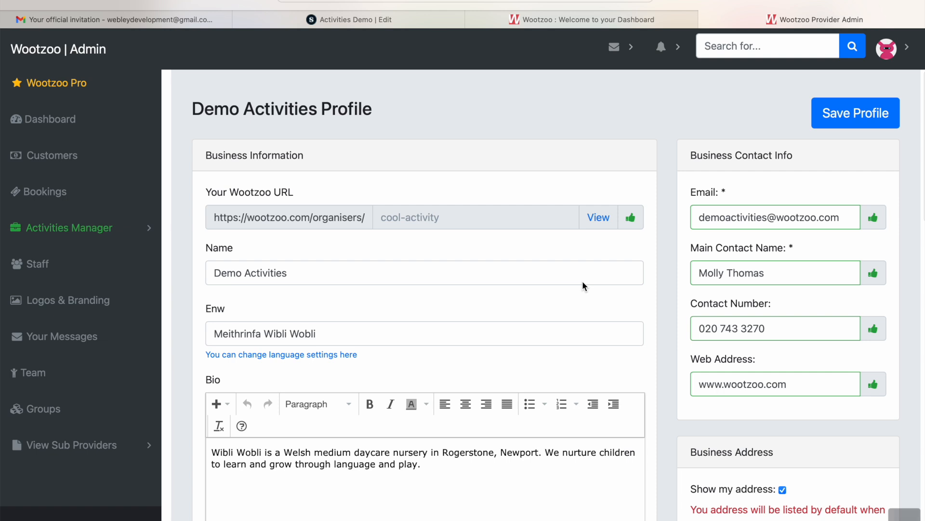
{"action": "scroll", "coordinate": [744, 363], "scroll_direction": "down", "scroll_amount": 4}
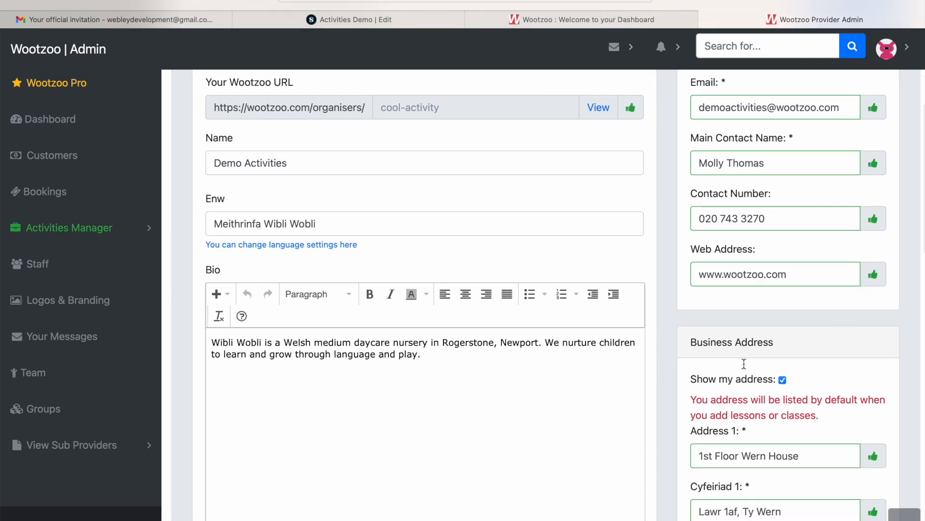
{"action": "scroll", "coordinate": [744, 363], "scroll_direction": "down", "scroll_amount": 4}
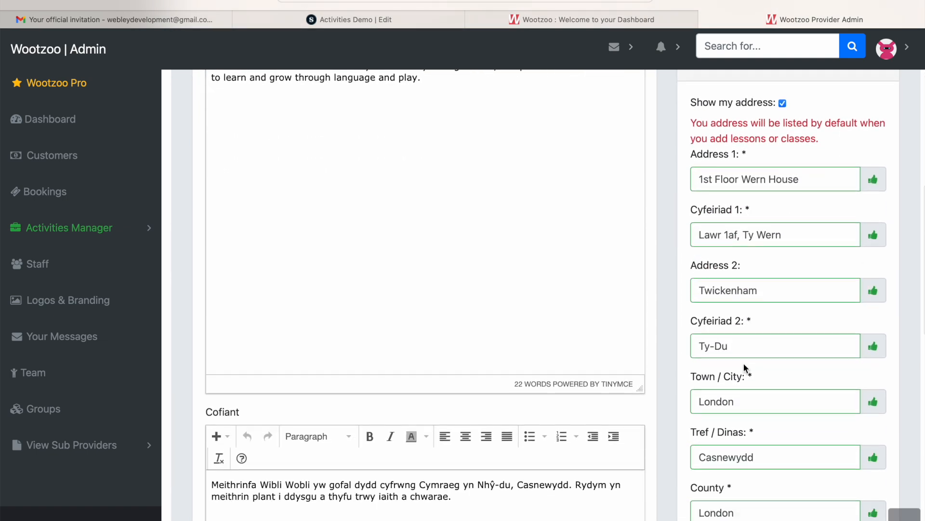
{"action": "scroll", "coordinate": [743, 362], "scroll_direction": "down", "scroll_amount": 2}
{"action": "scroll", "coordinate": [743, 362], "scroll_direction": "up", "scroll_amount": 12}
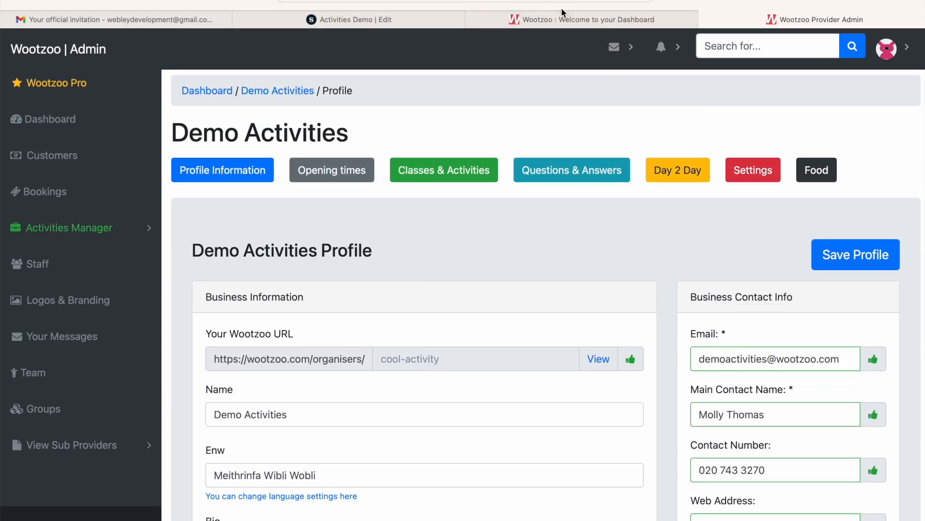
Open the Demo Activities settings, disable Cymraeg in the language settings, and save the change.
{"action": "left_click", "coordinate": [754, 172]}
{"action": "scroll", "coordinate": [511, 309], "scroll_direction": "down", "scroll_amount": 10}
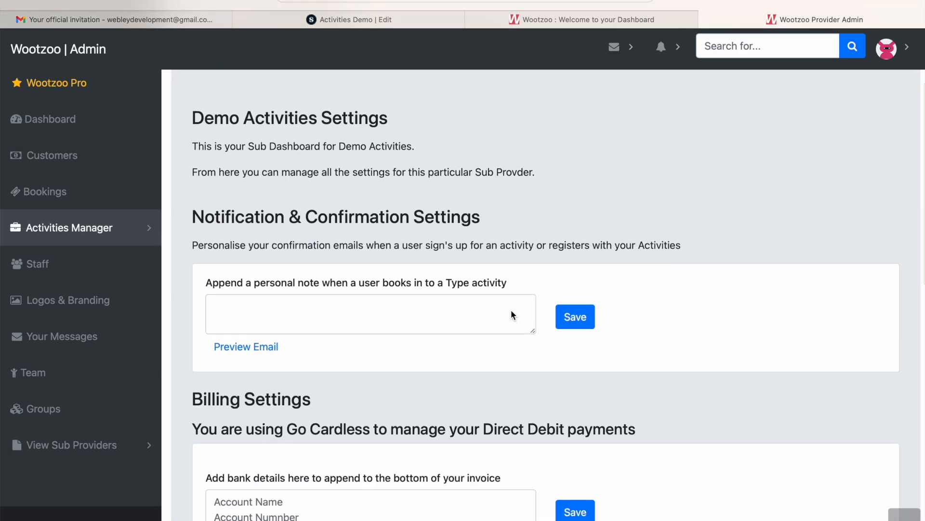
{"action": "scroll", "coordinate": [511, 310], "scroll_direction": "down", "scroll_amount": 3}
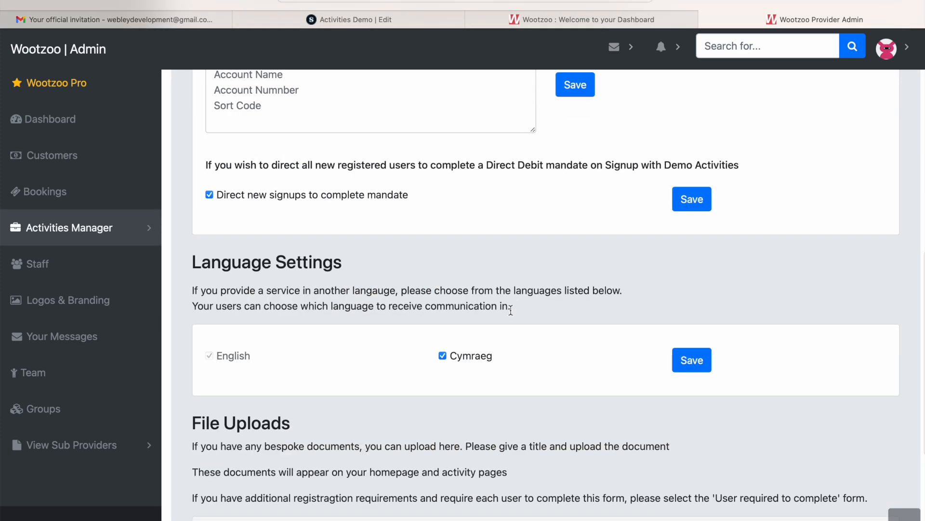
{"action": "left_click", "coordinate": [699, 365]}
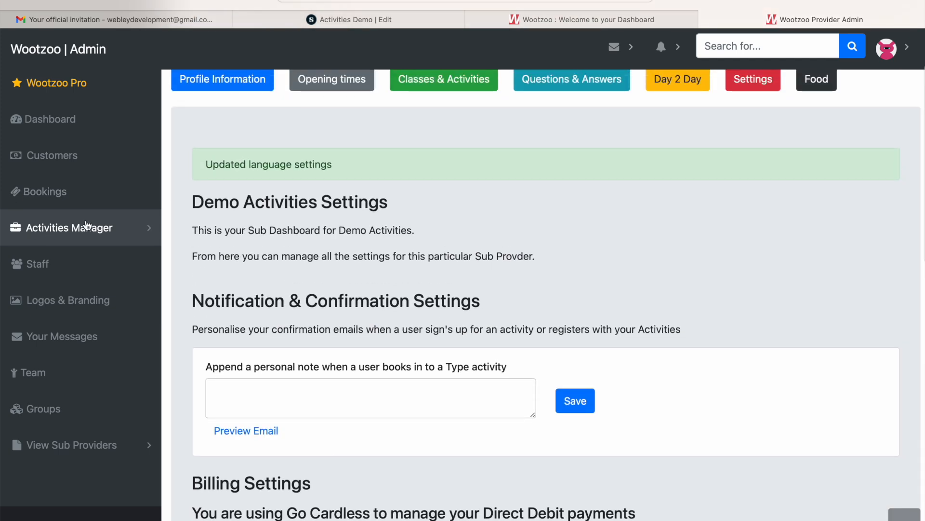
Reopen the Demo Activities profile, dismiss the address warning, and look through its bio, contact and business address fields.
{"action": "left_click", "coordinate": [86, 225]}
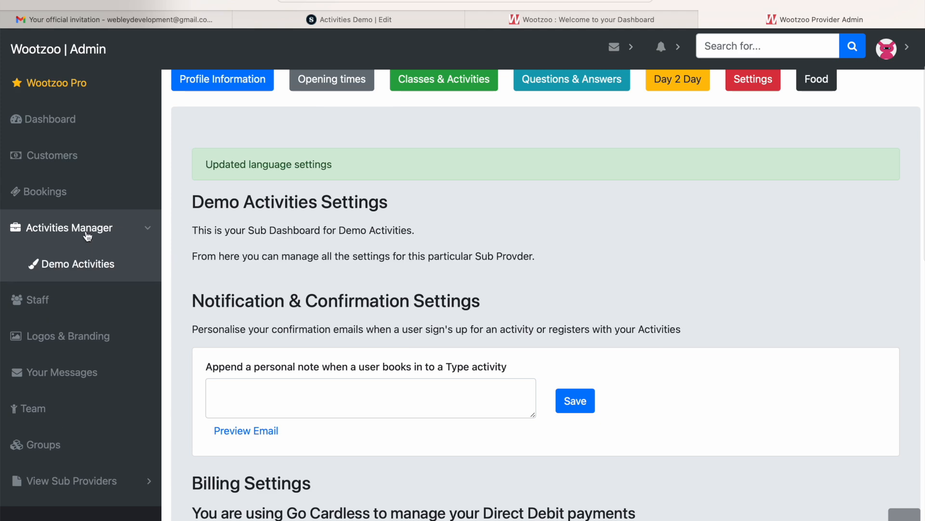
{"action": "left_click", "coordinate": [81, 262]}
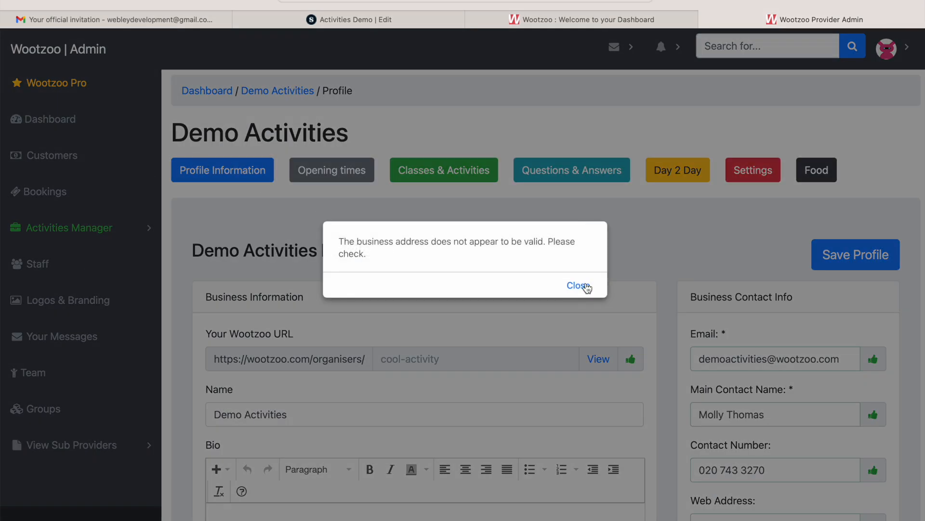
{"action": "left_click", "coordinate": [578, 285]}
{"action": "scroll", "coordinate": [742, 323], "scroll_direction": "down", "scroll_amount": 3}
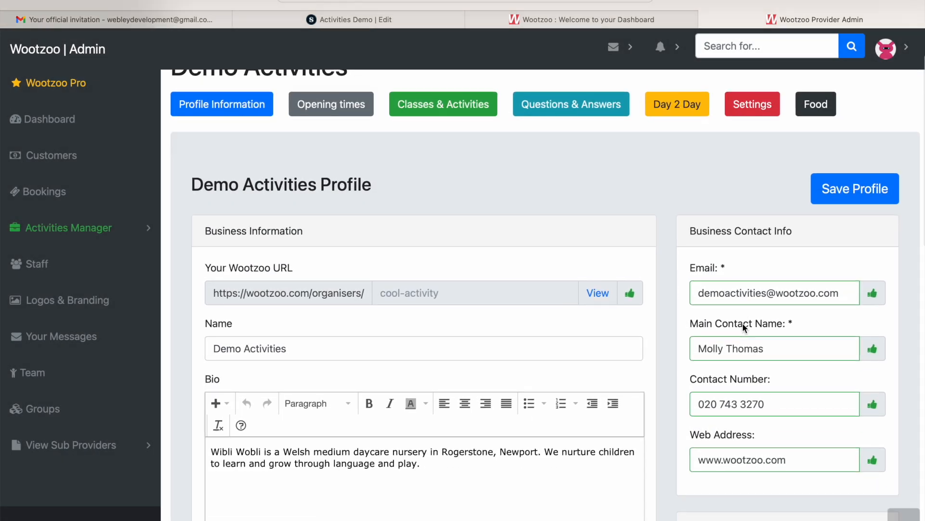
{"action": "scroll", "coordinate": [742, 323], "scroll_direction": "down", "scroll_amount": 4}
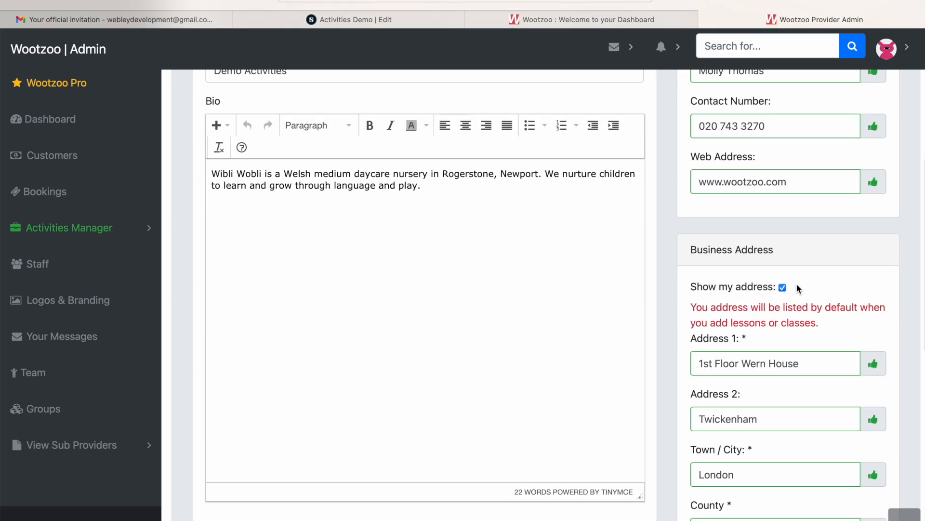
{"action": "scroll", "coordinate": [798, 288], "scroll_direction": "down", "scroll_amount": 5}
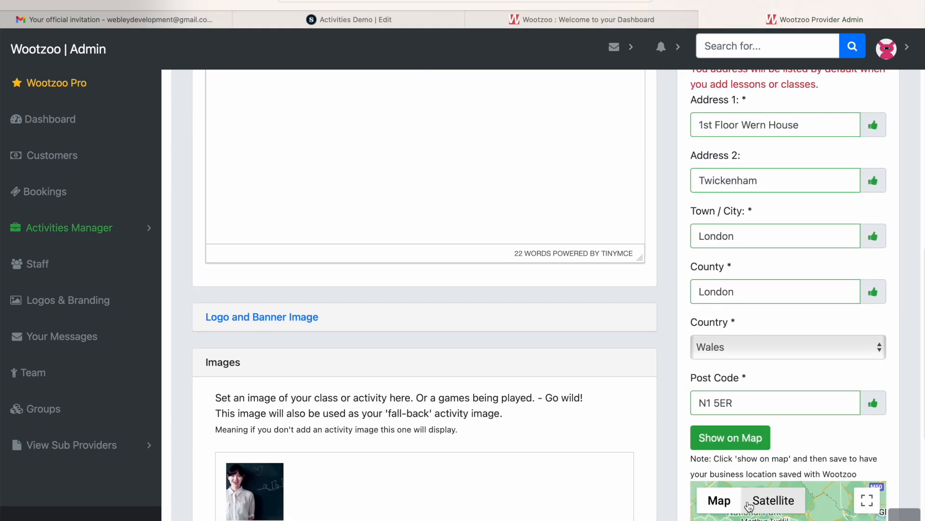
{"action": "scroll", "coordinate": [748, 501], "scroll_direction": "up", "scroll_amount": 12}
Start a new activity for Demo Activities titled "Demo Activity" with the description "This is my demo activity".
{"action": "left_click", "coordinate": [440, 173]}
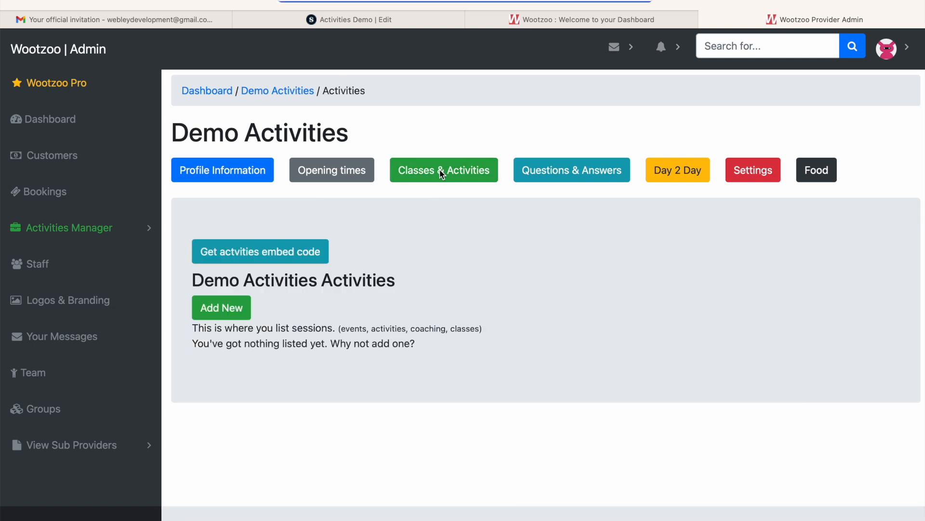
{"action": "left_click", "coordinate": [233, 306]}
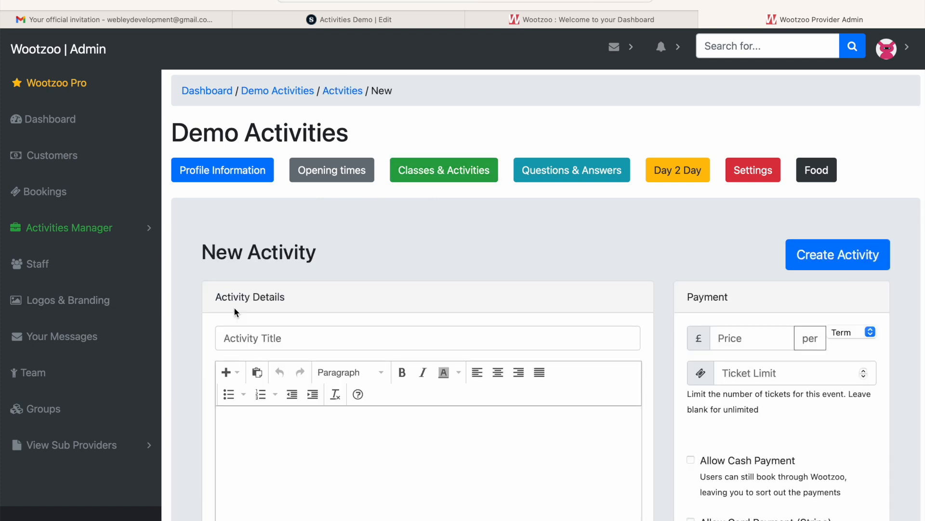
{"action": "scroll", "coordinate": [351, 351], "scroll_direction": "down", "scroll_amount": 3}
{"action": "left_click", "coordinate": [379, 209]}
{"action": "type", "text": "Demo ACtivity"}
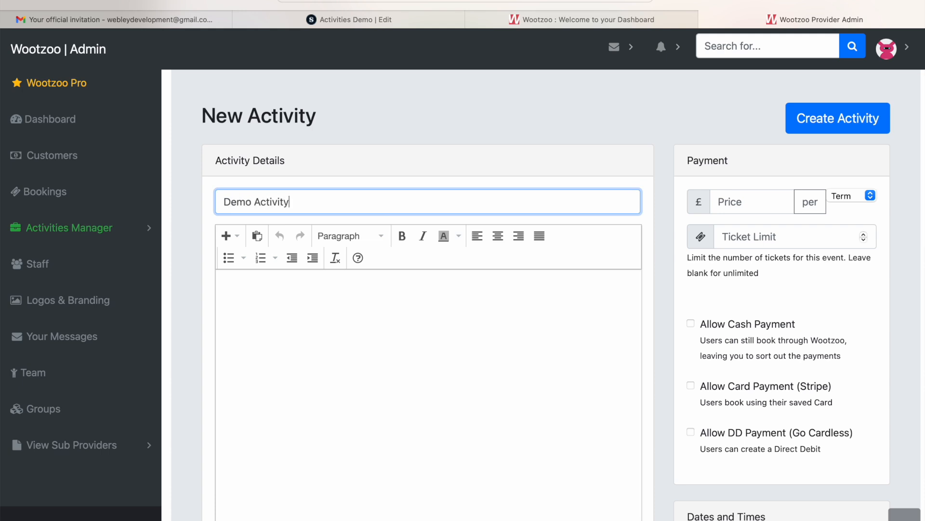
{"action": "left_click", "coordinate": [390, 296]}
{"action": "type", "text": "This is my dem"}
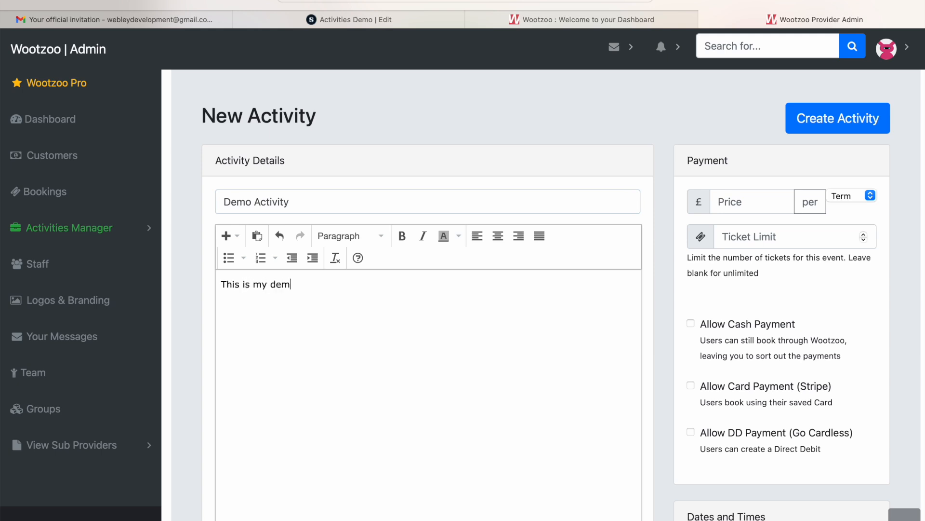
{"action": "type", "text": "o activity"}
Set the activity's price to £100.00 per Course and limit its tickets to 25.
{"action": "left_click", "coordinate": [731, 201]}
{"action": "type", "text": "100"}
{"action": "left_click", "coordinate": [863, 195]}
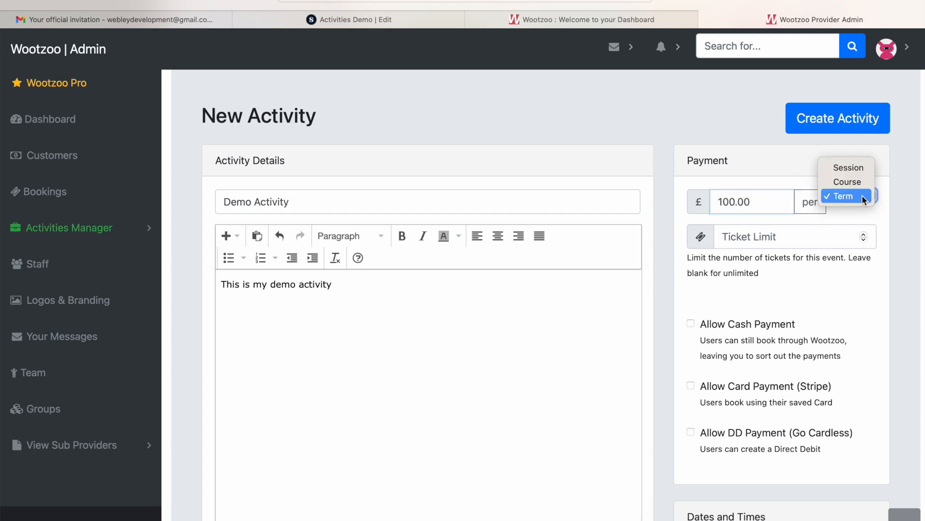
{"action": "left_click", "coordinate": [860, 181]}
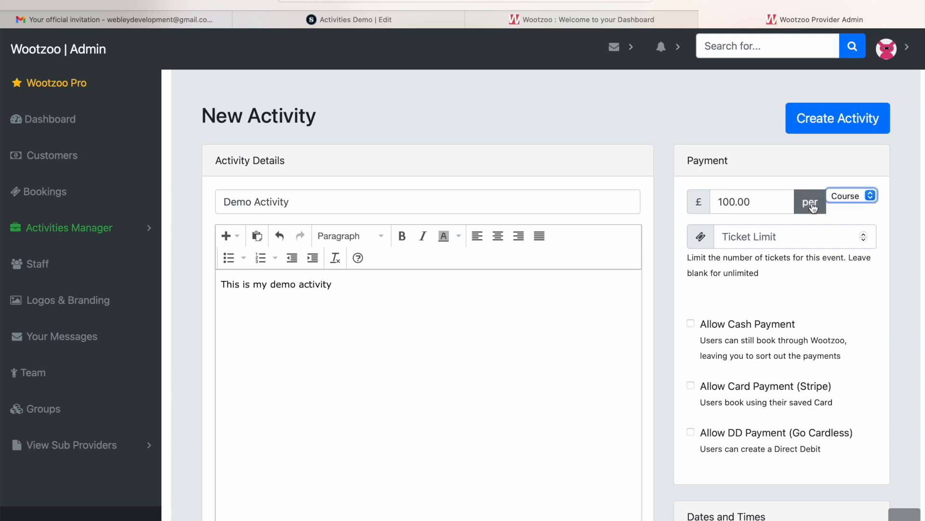
{"action": "left_click", "coordinate": [779, 238]}
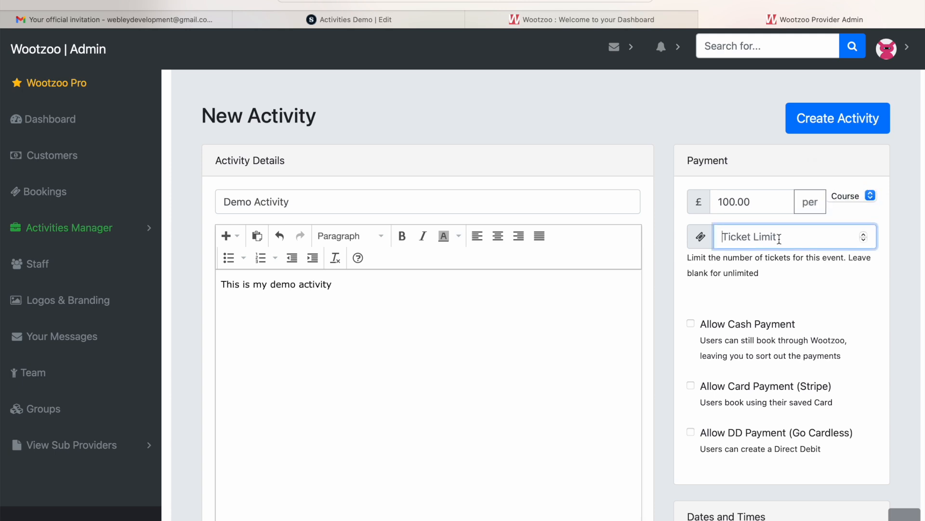
{"action": "type", "text": "25"}
Allow card payment through Stripe for the activity.
{"action": "scroll", "coordinate": [863, 263], "scroll_direction": "down", "scroll_amount": 2}
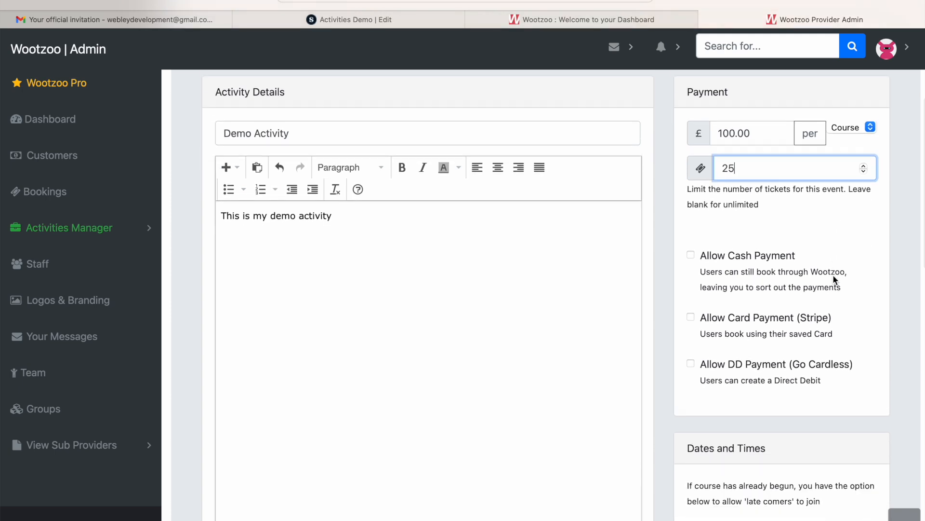
{"action": "left_click", "coordinate": [722, 245]}
{"action": "left_click", "coordinate": [722, 245]}
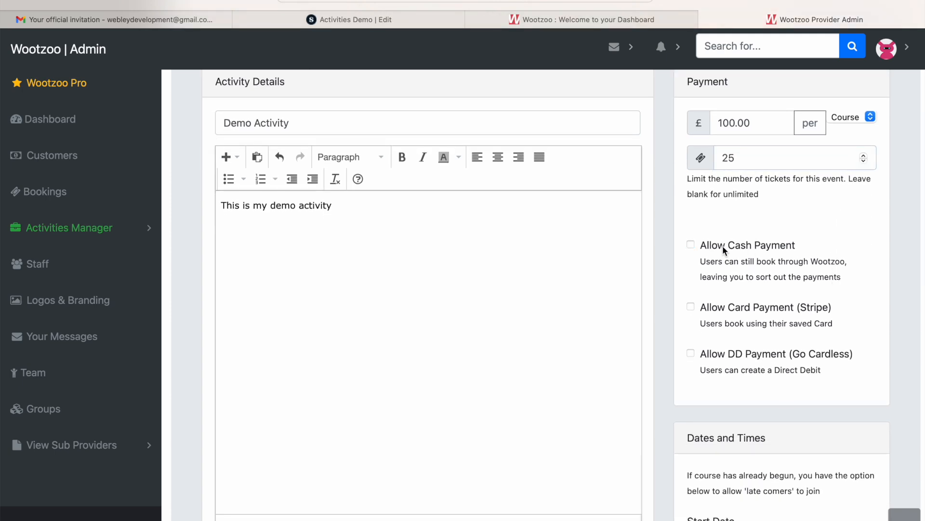
{"action": "scroll", "coordinate": [722, 246], "scroll_direction": "down", "scroll_amount": 2}
{"action": "left_click", "coordinate": [732, 220]}
Set the activity's start date to 23/09/2023.
{"action": "scroll", "coordinate": [732, 220], "scroll_direction": "down", "scroll_amount": 3}
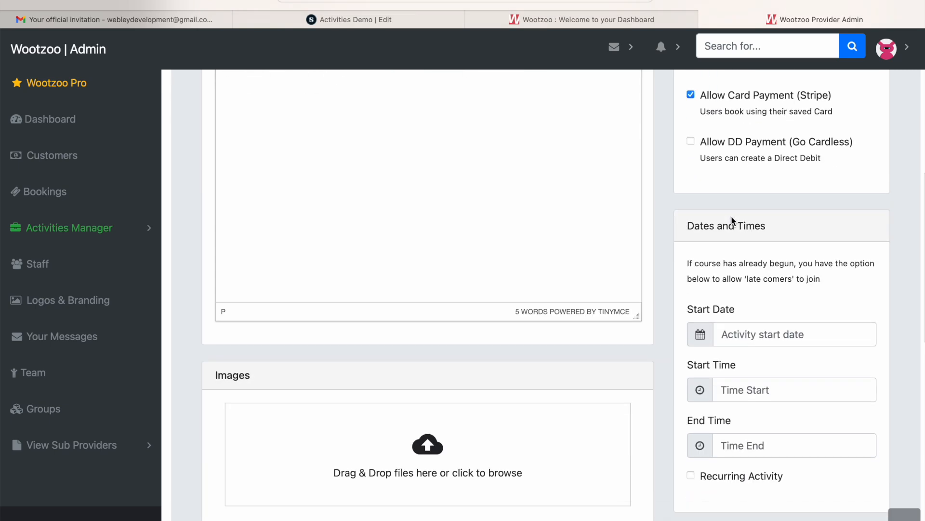
{"action": "left_click", "coordinate": [791, 331]}
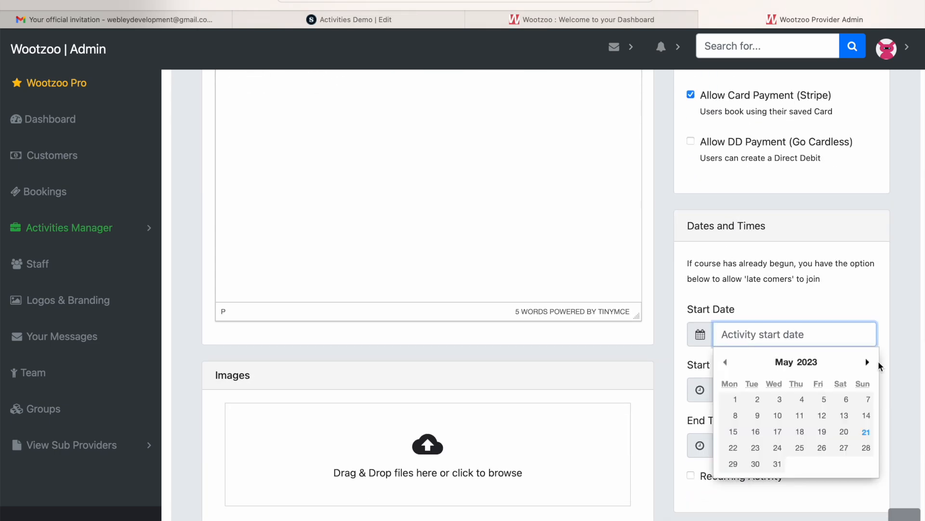
{"action": "left_click", "coordinate": [868, 363]}
{"action": "left_click", "coordinate": [867, 362]}
{"action": "left_click", "coordinate": [867, 363]}
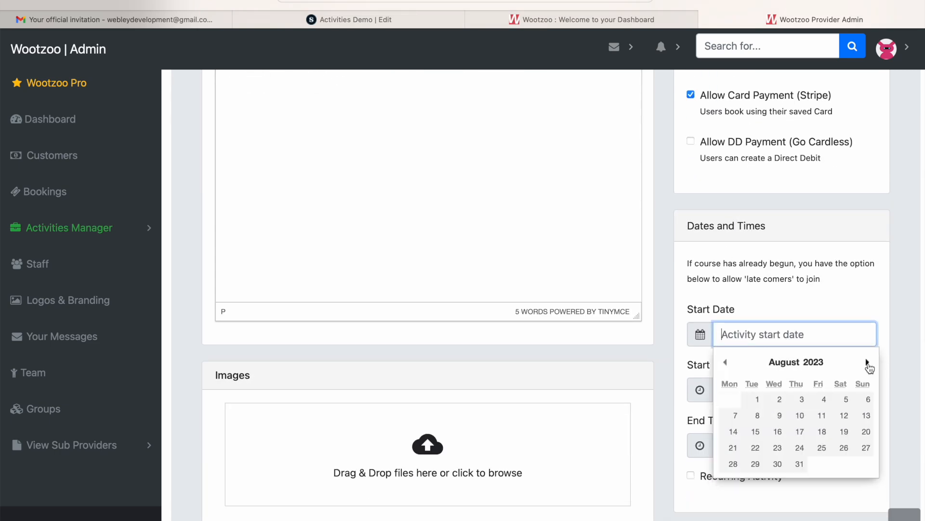
{"action": "left_click", "coordinate": [867, 362]}
{"action": "scroll", "coordinate": [867, 362], "scroll_direction": "down", "scroll_amount": 1}
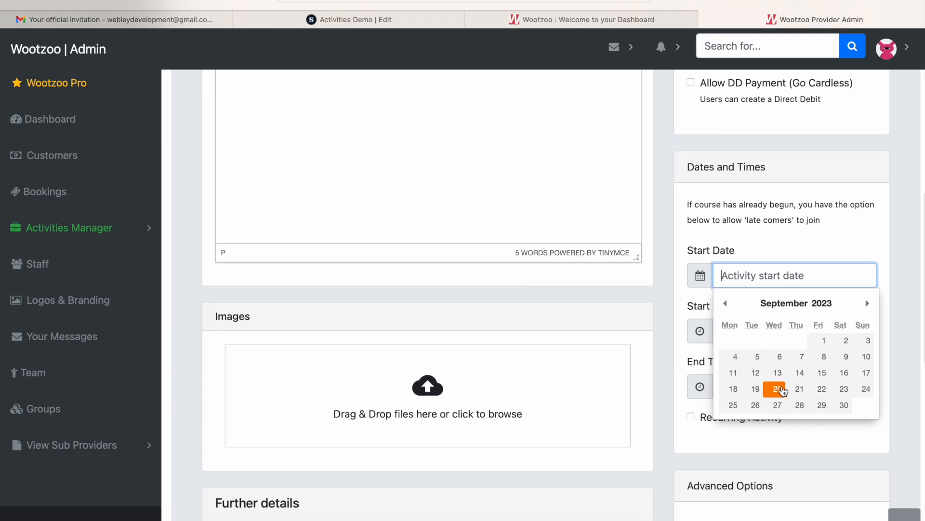
{"action": "left_click", "coordinate": [781, 393]}
{"action": "left_click", "coordinate": [761, 327]}
{"action": "scroll", "coordinate": [750, 391], "scroll_direction": "down", "scroll_amount": 2}
{"action": "left_click", "coordinate": [779, 275]}
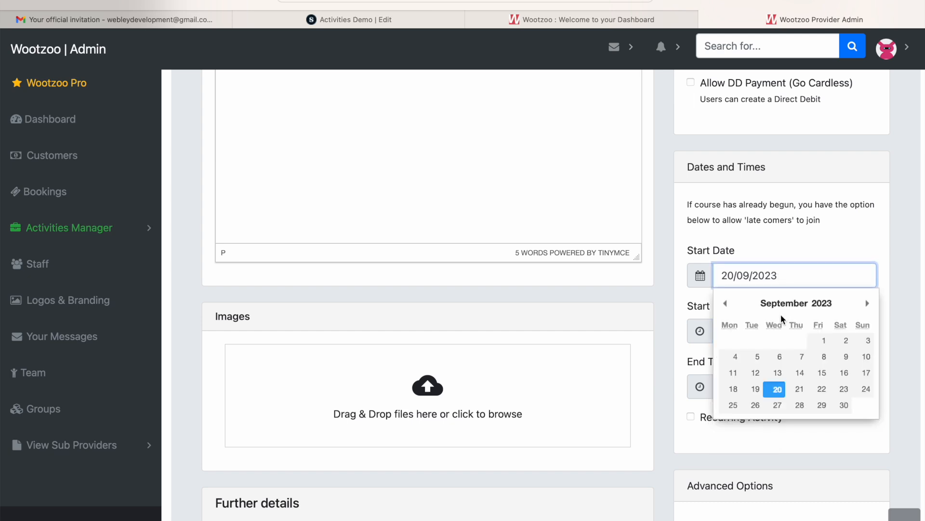
{"action": "left_click", "coordinate": [843, 392]}
Set the activity's start time to 10:15 and its end time to 11:00.
{"action": "left_click", "coordinate": [764, 328]}
{"action": "left_click", "coordinate": [741, 398]}
{"action": "left_click", "coordinate": [756, 385]}
{"action": "scroll", "coordinate": [736, 433], "scroll_direction": "down", "scroll_amount": 3}
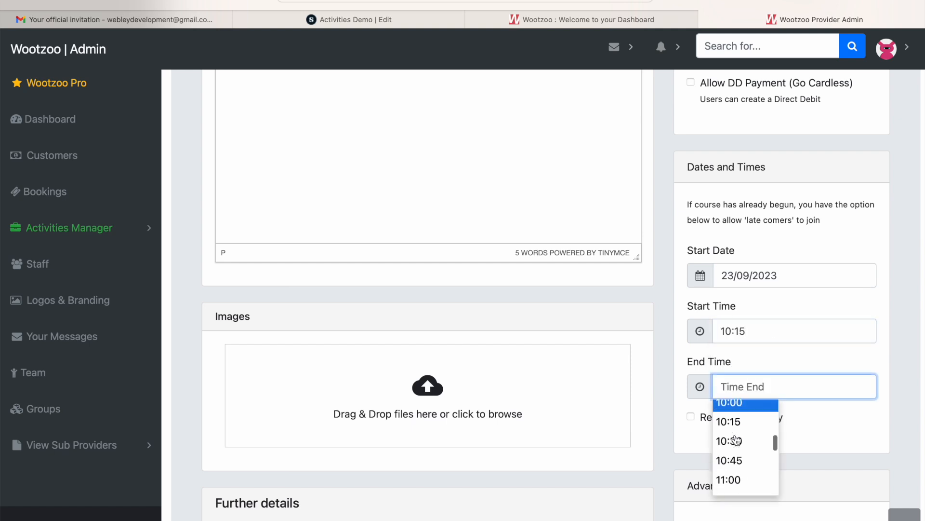
{"action": "left_click", "coordinate": [736, 440]}
Make the activity recurring, with 29/07/2023 as the date of the last activity, and restrict it to term time only.
{"action": "left_click", "coordinate": [729, 418]}
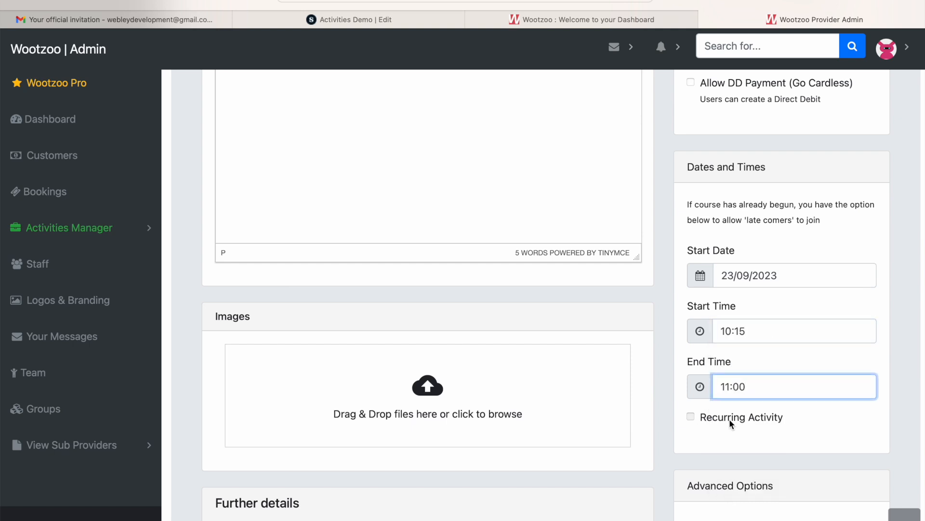
{"action": "scroll", "coordinate": [730, 418], "scroll_direction": "down", "scroll_amount": 2}
{"action": "scroll", "coordinate": [738, 373], "scroll_direction": "down", "scroll_amount": 2}
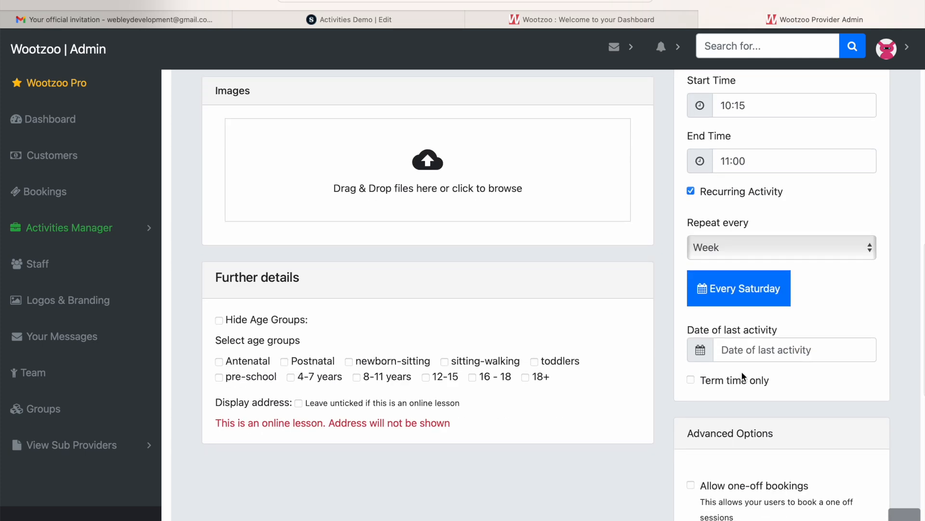
{"action": "left_click", "coordinate": [769, 348]}
{"action": "left_click", "coordinate": [868, 378]}
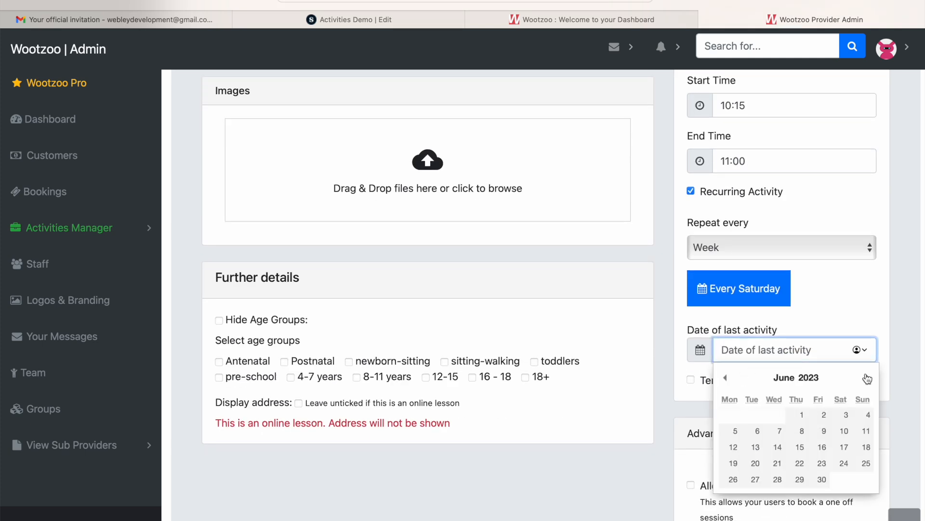
{"action": "left_click", "coordinate": [867, 378]}
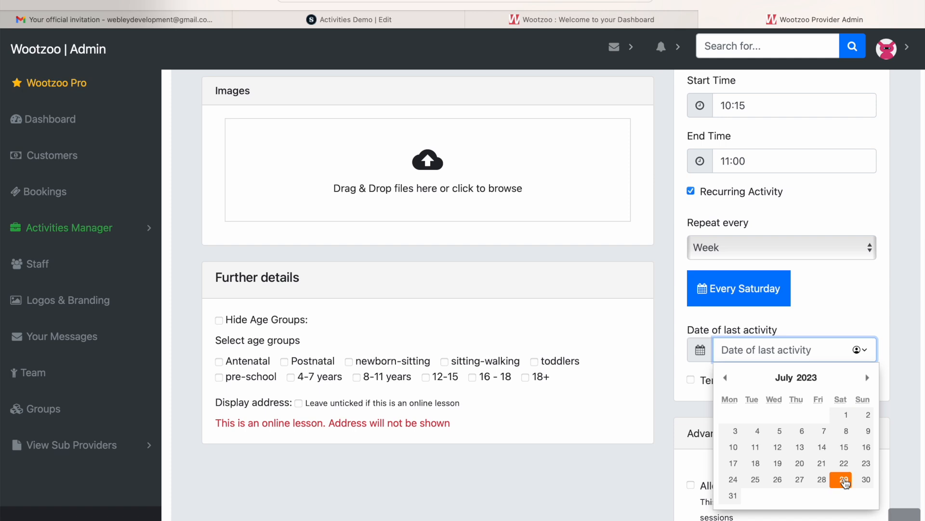
{"action": "left_click", "coordinate": [844, 479]}
{"action": "scroll", "coordinate": [782, 390], "scroll_direction": "down", "scroll_amount": 3}
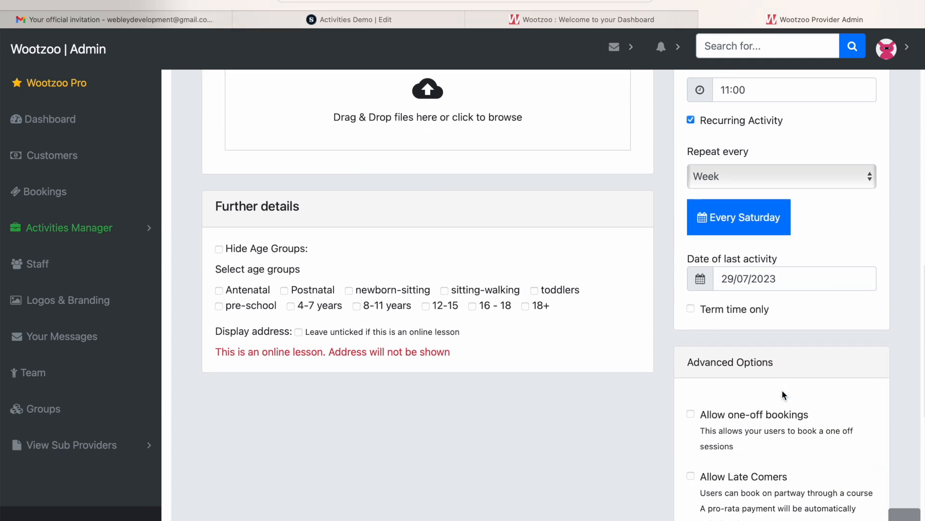
{"action": "left_click", "coordinate": [731, 266]}
Allow one-off bookings at £10.00 per session and allow late comers in the activity's advanced options.
{"action": "scroll", "coordinate": [607, 396], "scroll_direction": "down", "scroll_amount": 2}
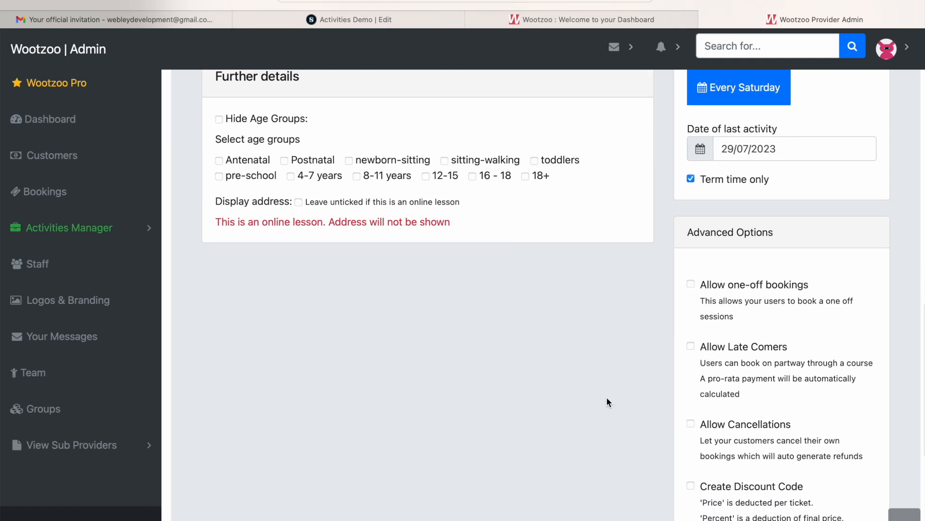
{"action": "left_click", "coordinate": [736, 284]}
{"action": "scroll", "coordinate": [736, 289], "scroll_direction": "down", "scroll_amount": 2}
{"action": "left_click", "coordinate": [733, 241]}
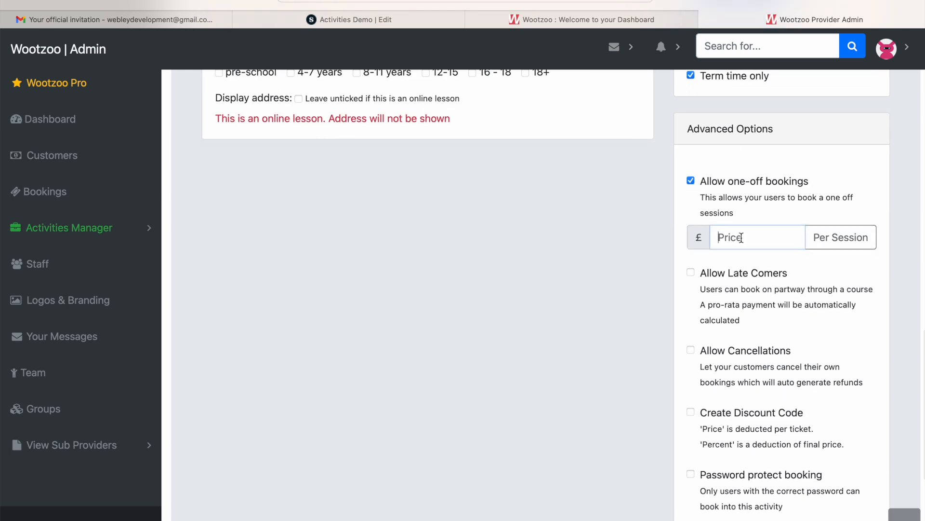
{"action": "type", "text": "10"}
{"action": "key", "text": "Tab"}
{"action": "left_click", "coordinate": [511, 426]}
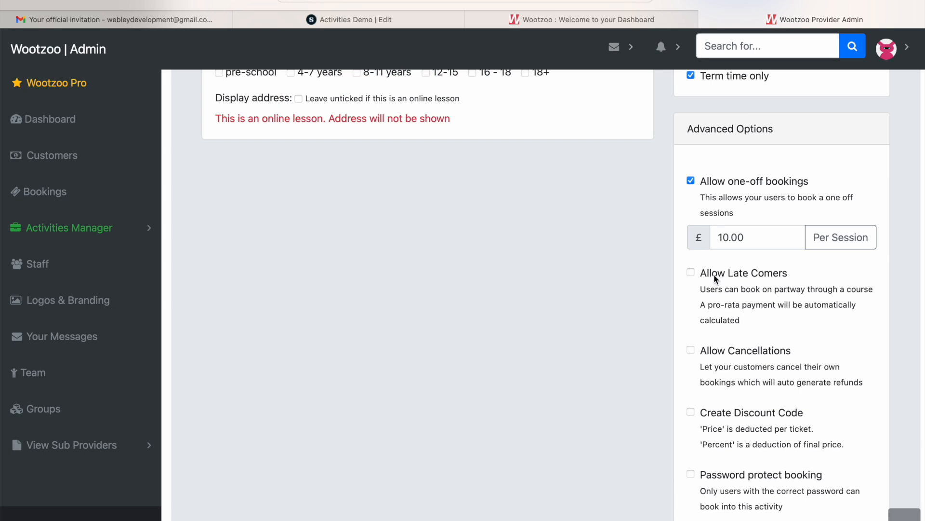
{"action": "scroll", "coordinate": [745, 285], "scroll_direction": "down", "scroll_amount": 1}
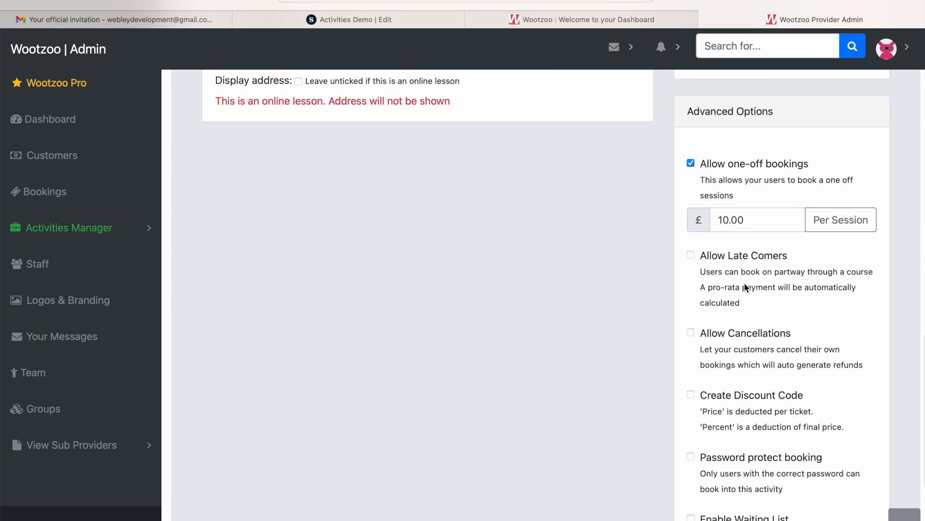
{"action": "scroll", "coordinate": [742, 273], "scroll_direction": "down", "scroll_amount": 4}
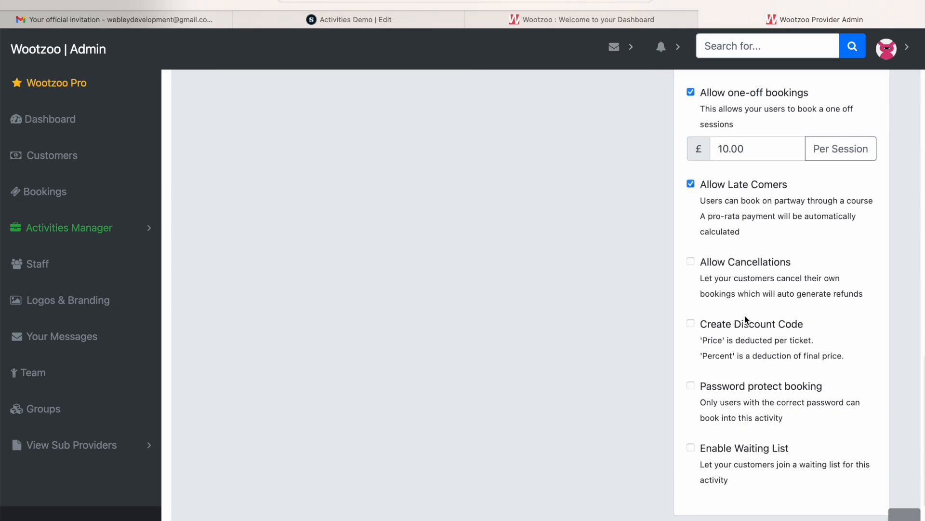
Enable a discount code for the activity and set it as a 20 percent deduction.
{"action": "scroll", "coordinate": [742, 340], "scroll_direction": "down", "scroll_amount": 4}
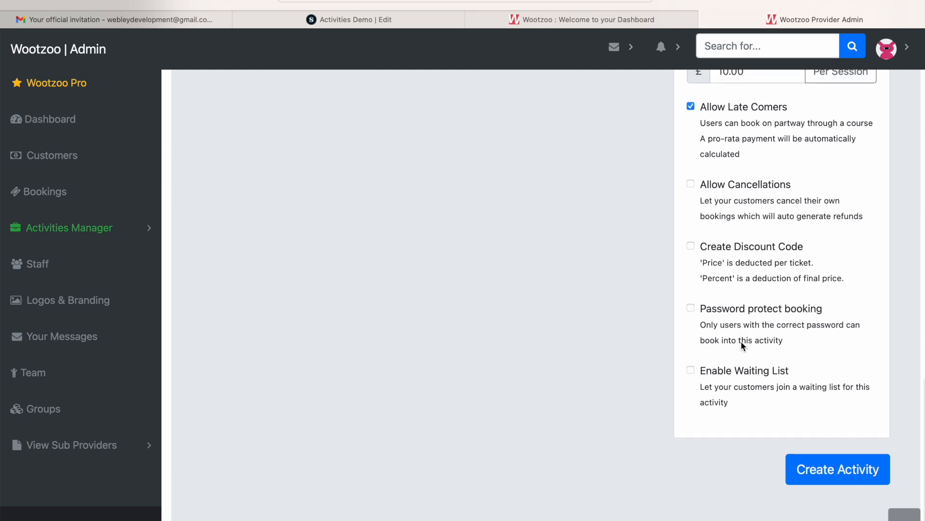
{"action": "left_click", "coordinate": [749, 246]}
{"action": "scroll", "coordinate": [748, 253], "scroll_direction": "down", "scroll_amount": 4}
{"action": "left_click", "coordinate": [759, 233]}
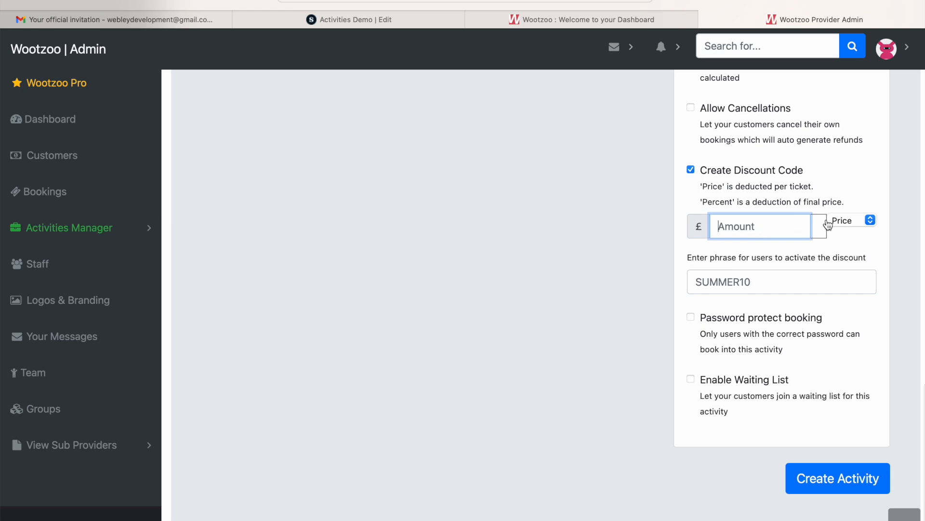
{"action": "left_click", "coordinate": [846, 220]}
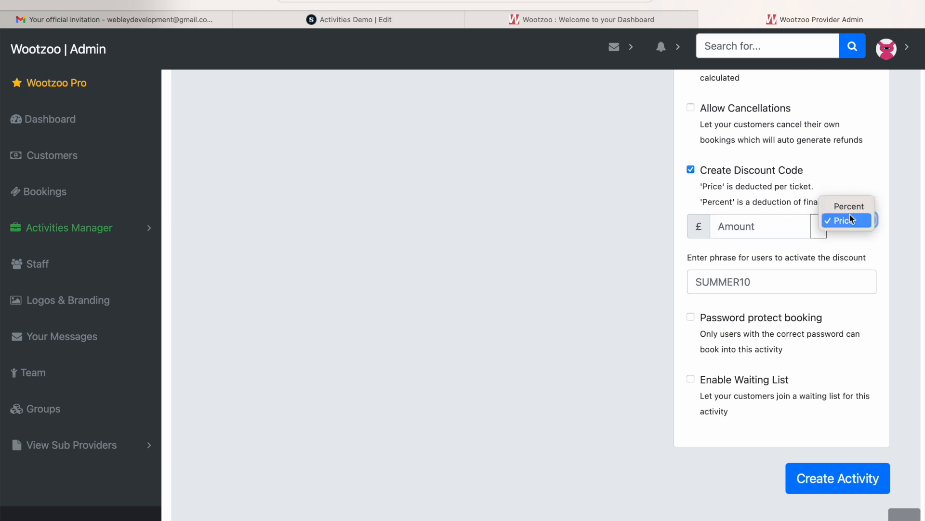
{"action": "left_click", "coordinate": [850, 207]}
{"action": "left_click", "coordinate": [729, 227]}
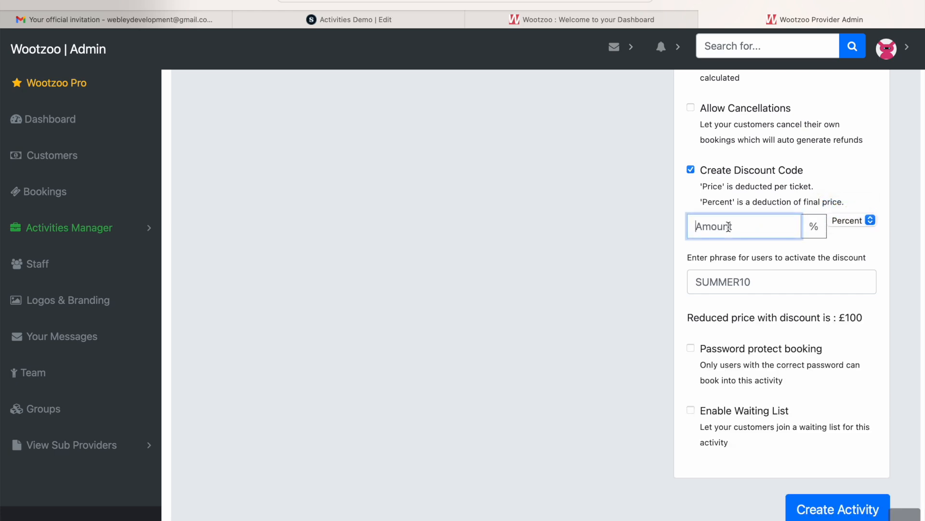
{"action": "type", "text": "20"}
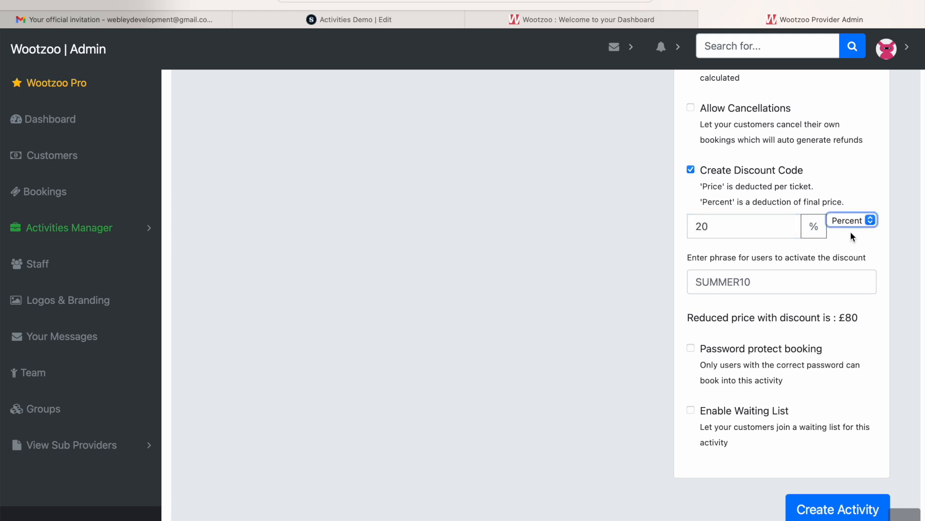
Set SUMMER20 as the phrase that activates the discount and check the reduced price against the course price.
{"action": "left_click", "coordinate": [760, 284]}
{"action": "type", "text": "SUM<M<"}
{"action": "type", "text": "ER20"}
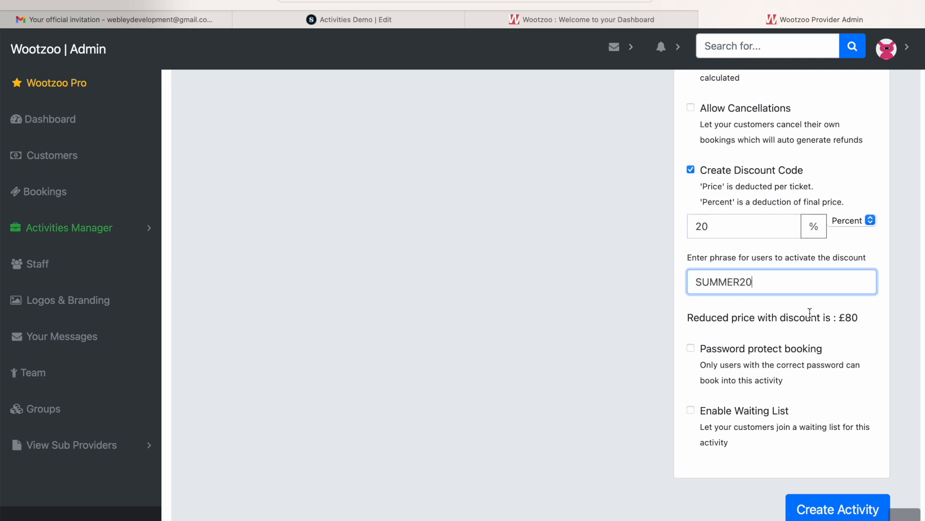
{"action": "left_click_drag", "start_coordinate": [839, 319], "coordinate": [854, 316]}
{"action": "scroll", "coordinate": [853, 316], "scroll_direction": "up", "scroll_amount": 20}
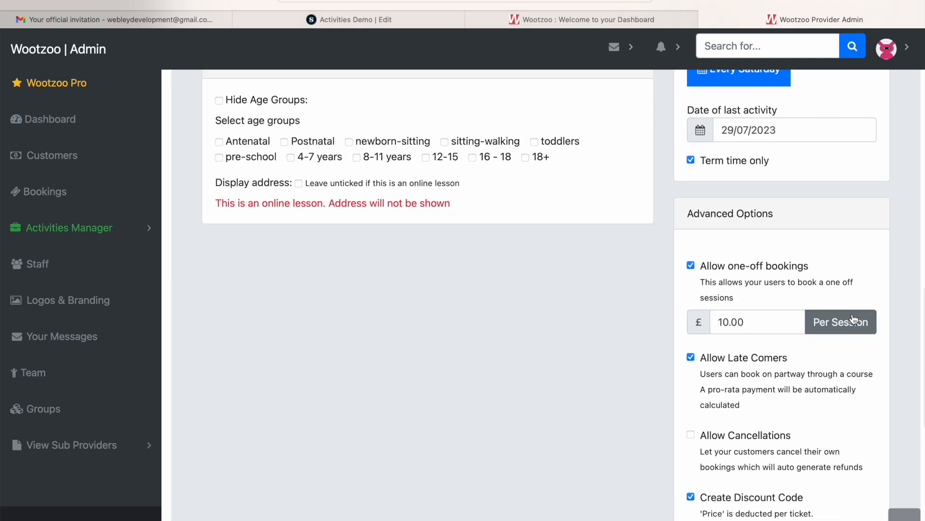
{"action": "scroll", "coordinate": [852, 313], "scroll_direction": "up", "scroll_amount": 7}
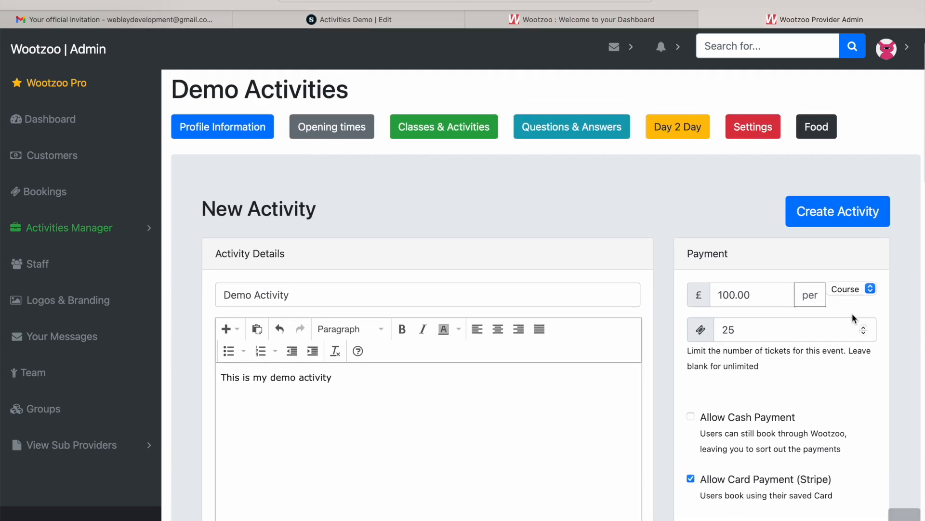
{"action": "scroll", "coordinate": [755, 296], "scroll_direction": "down", "scroll_amount": 10}
{"action": "scroll", "coordinate": [756, 296], "scroll_direction": "down", "scroll_amount": 10}
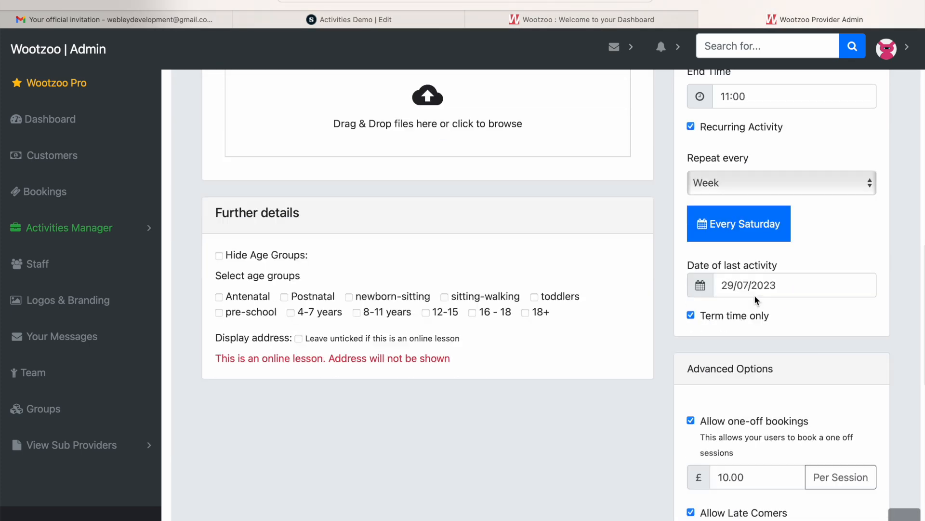
{"action": "scroll", "coordinate": [755, 298], "scroll_direction": "down", "scroll_amount": 3}
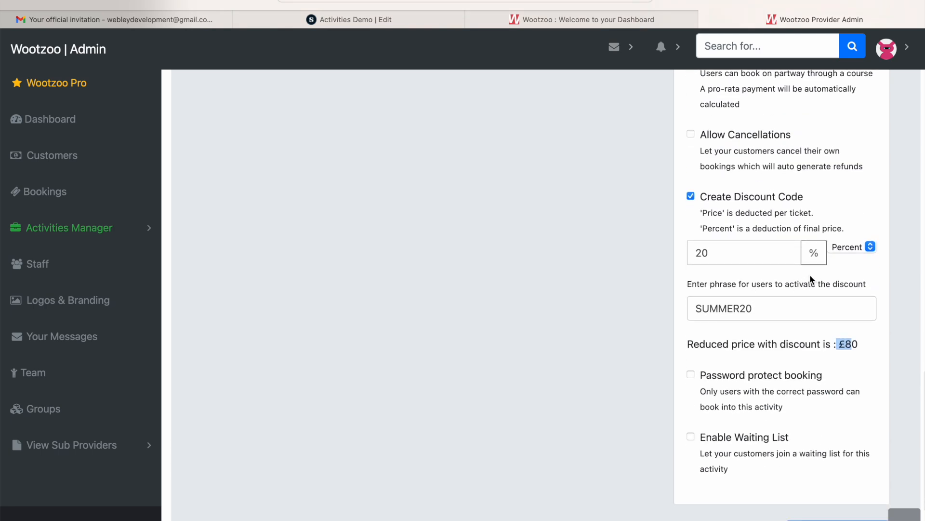
Enable the waiting list and set the time between its emails to 20.
{"action": "left_click", "coordinate": [525, 439]}
{"action": "scroll", "coordinate": [672, 499], "scroll_direction": "down", "scroll_amount": 1}
{"action": "scroll", "coordinate": [672, 498], "scroll_direction": "down", "scroll_amount": 3}
{"action": "left_click", "coordinate": [721, 345]}
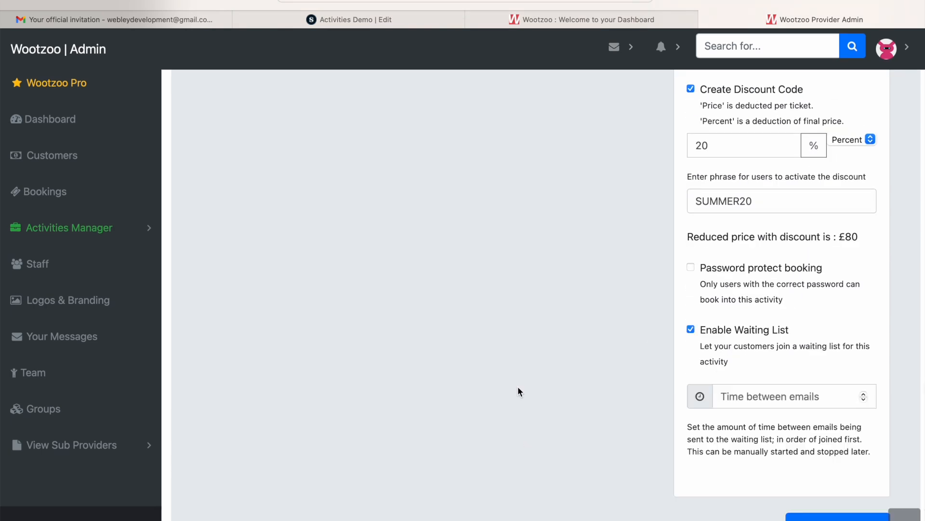
{"action": "left_click", "coordinate": [732, 405]}
{"action": "type", "text": "20"}
Try to create the activity, and hide its age groups in the further details.
{"action": "left_click", "coordinate": [519, 433]}
{"action": "scroll", "coordinate": [636, 485], "scroll_direction": "down", "scroll_amount": 3}
{"action": "scroll", "coordinate": [718, 361], "scroll_direction": "down", "scroll_amount": 1}
{"action": "left_click", "coordinate": [820, 427]}
{"action": "scroll", "coordinate": [423, 392], "scroll_direction": "up", "scroll_amount": 1}
{"action": "scroll", "coordinate": [268, 340], "scroll_direction": "up", "scroll_amount": 1}
{"action": "left_click", "coordinate": [259, 294]}
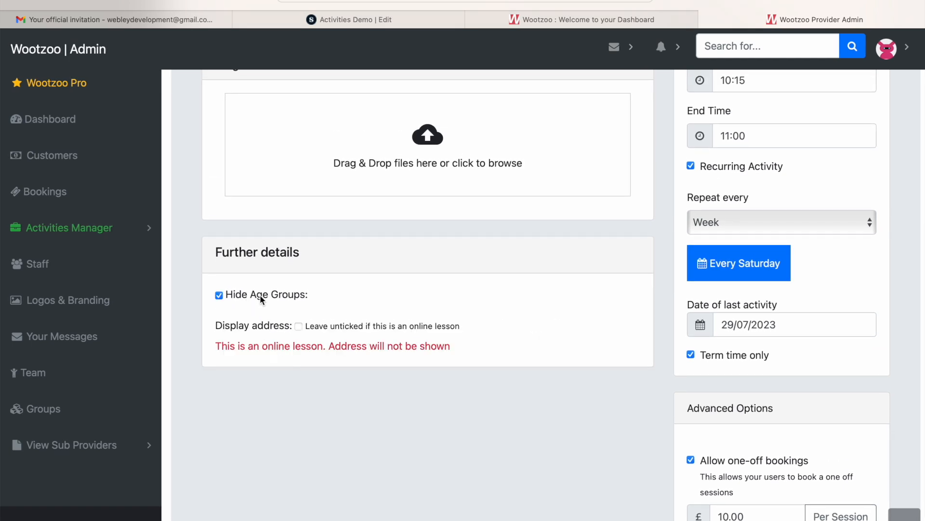
Add the line "Over 12's" below the activity's description text and try to create the activity.
{"action": "scroll", "coordinate": [588, 311], "scroll_direction": "down", "scroll_amount": 10}
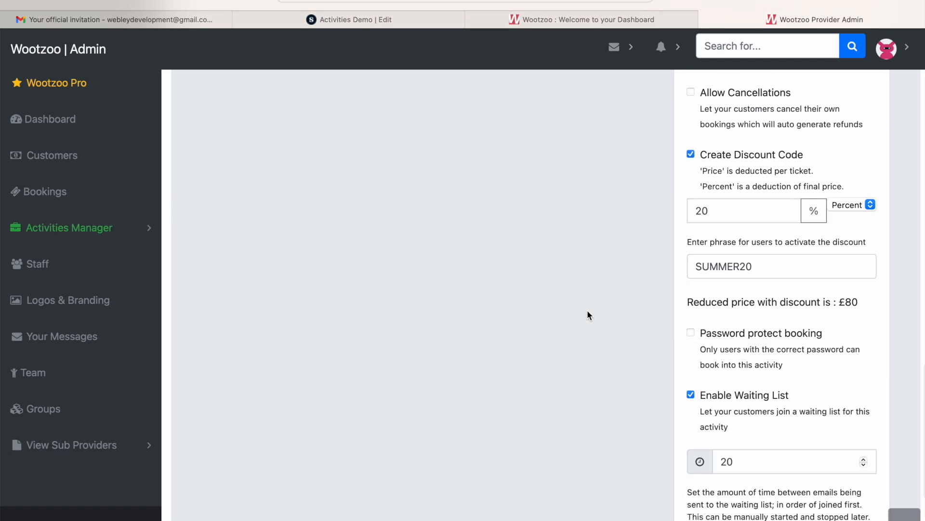
{"action": "scroll", "coordinate": [588, 311], "scroll_direction": "up", "scroll_amount": 9}
{"action": "scroll", "coordinate": [587, 312], "scroll_direction": "up", "scroll_amount": 10}
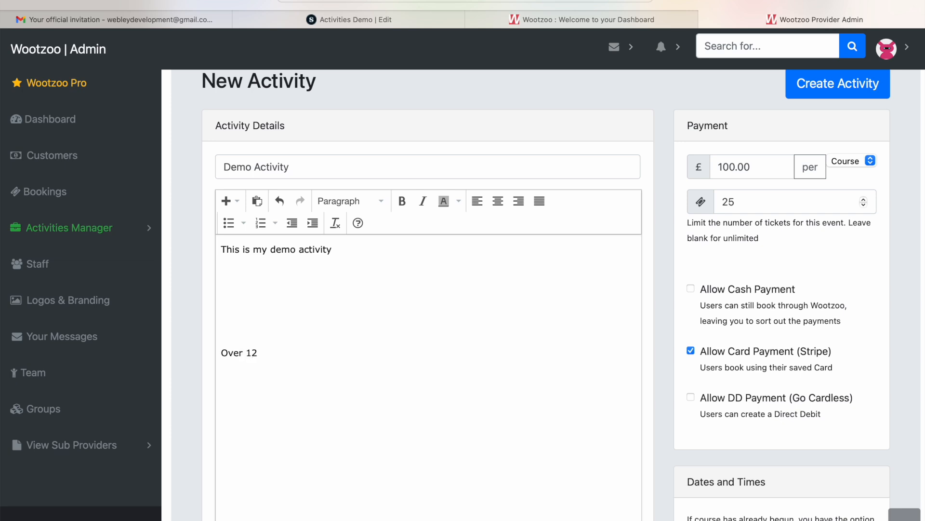
{"action": "scroll", "coordinate": [588, 312], "scroll_direction": "down", "scroll_amount": 10}
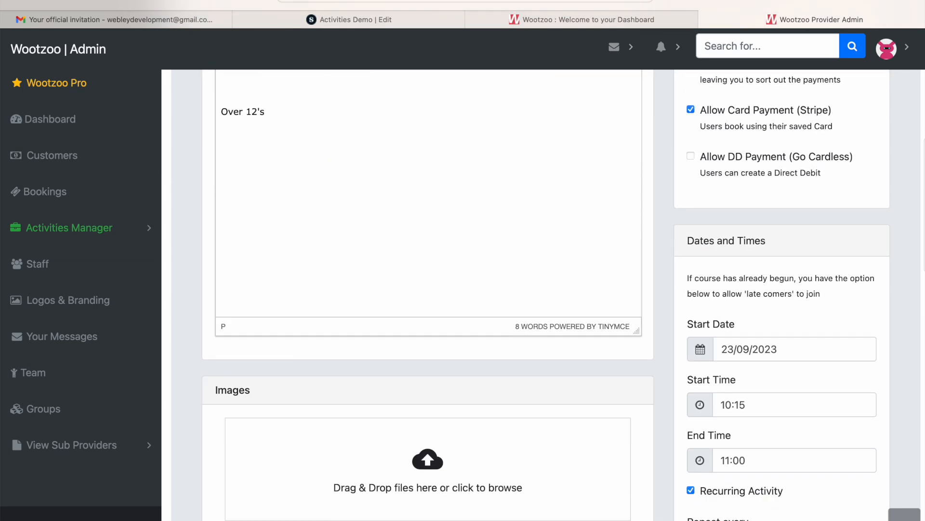
{"action": "scroll", "coordinate": [491, 299], "scroll_direction": "down", "scroll_amount": 15}
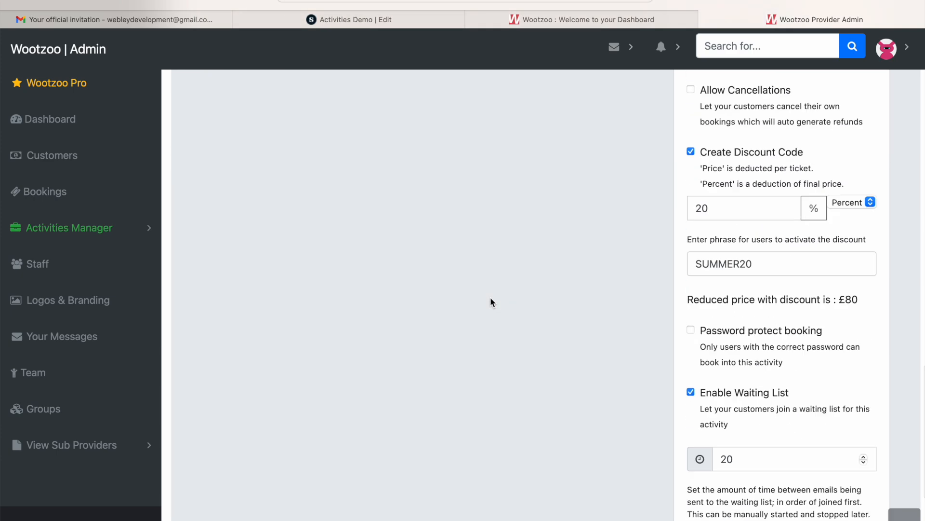
{"action": "left_click", "coordinate": [814, 428]}
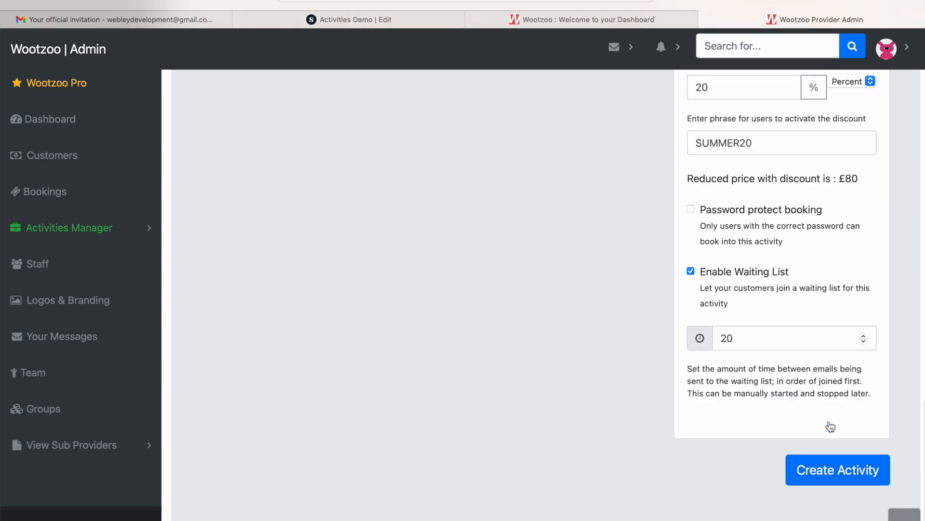
Set the date of the recurring activity's last session to 25/11/2023.
{"action": "scroll", "coordinate": [831, 427], "scroll_direction": "up", "scroll_amount": 3}
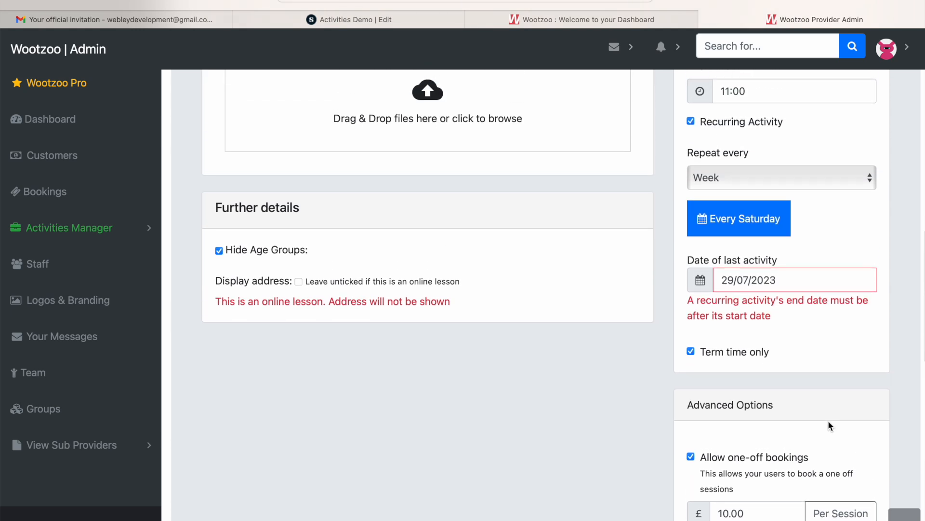
{"action": "scroll", "coordinate": [829, 425], "scroll_direction": "up", "scroll_amount": 7}
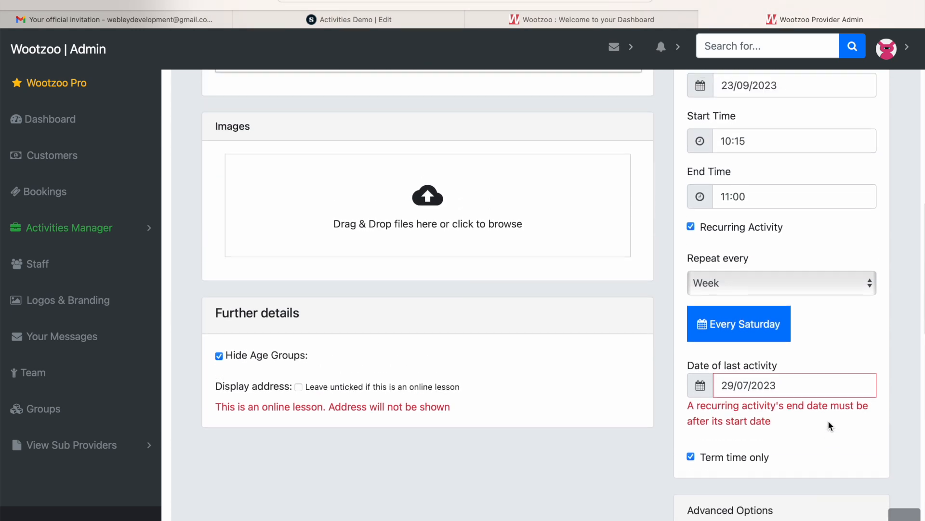
{"action": "scroll", "coordinate": [828, 422], "scroll_direction": "up", "scroll_amount": 9}
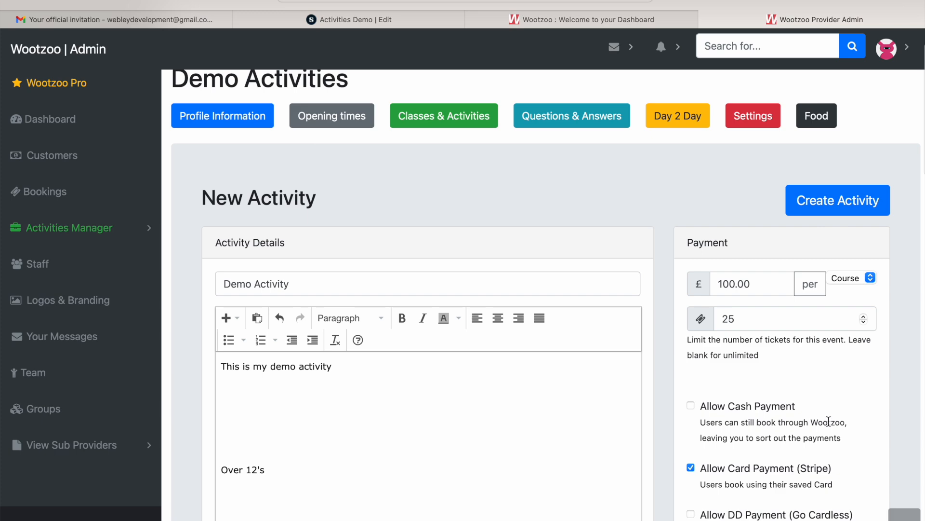
{"action": "scroll", "coordinate": [829, 422], "scroll_direction": "down", "scroll_amount": 11}
{"action": "scroll", "coordinate": [828, 421], "scroll_direction": "down", "scroll_amount": 4}
{"action": "scroll", "coordinate": [831, 334], "scroll_direction": "up", "scroll_amount": 2}
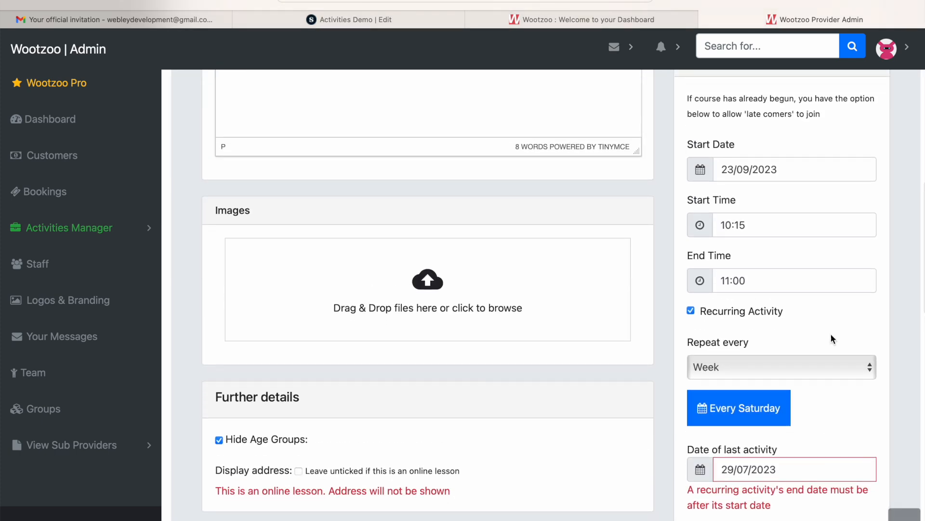
{"action": "scroll", "coordinate": [727, 351], "scroll_direction": "down", "scroll_amount": 2}
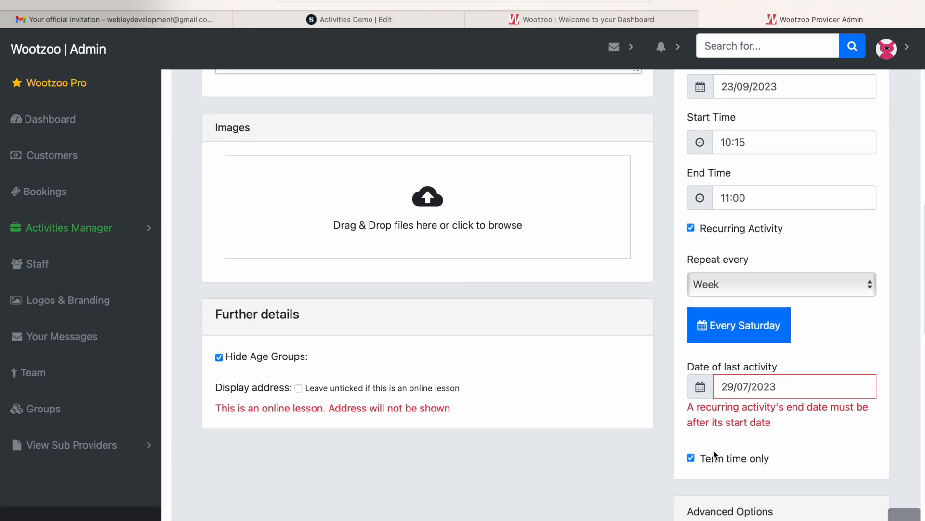
{"action": "left_click", "coordinate": [753, 386]}
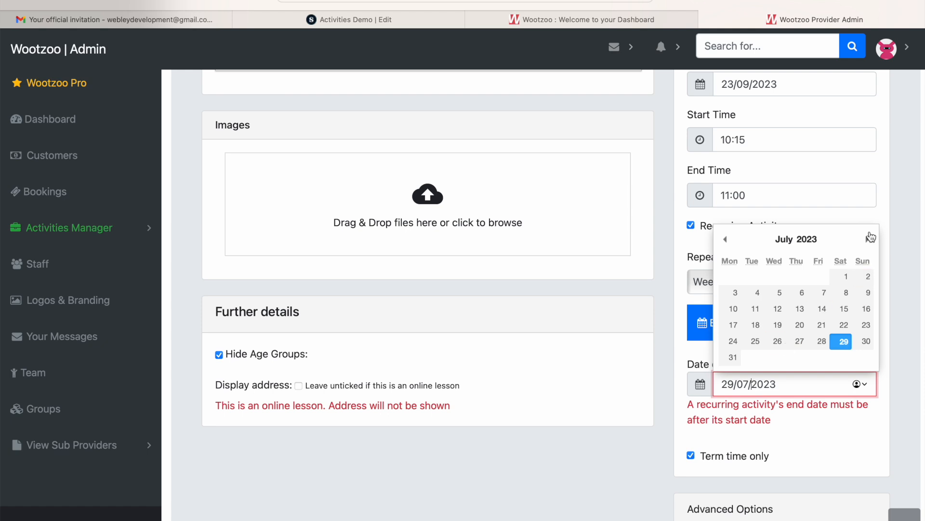
{"action": "left_click", "coordinate": [869, 239]}
{"action": "left_click", "coordinate": [870, 240]}
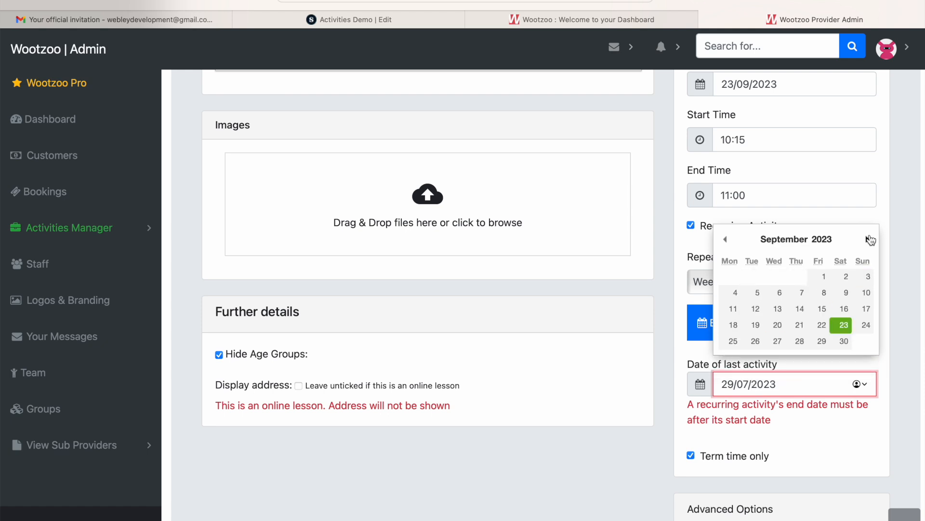
{"action": "left_click", "coordinate": [870, 240]}
{"action": "left_click", "coordinate": [871, 240]}
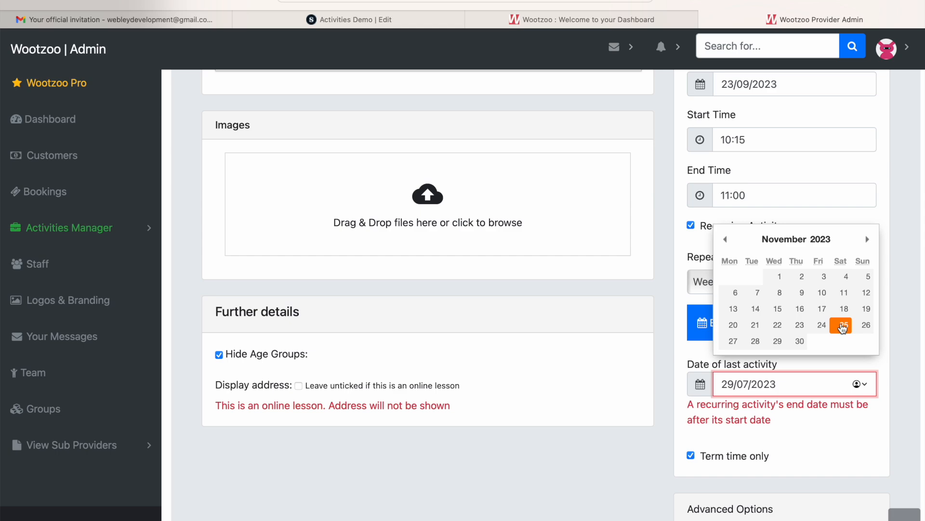
{"action": "left_click", "coordinate": [842, 325]}
Review the remaining activity options and create the activity.
{"action": "scroll", "coordinate": [536, 467], "scroll_direction": "down", "scroll_amount": 9}
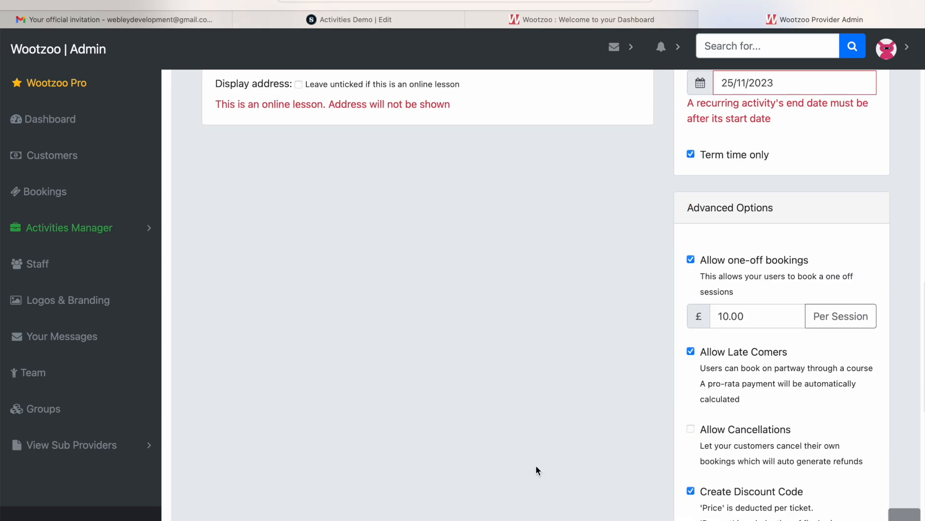
{"action": "scroll", "coordinate": [537, 467], "scroll_direction": "up", "scroll_amount": 9}
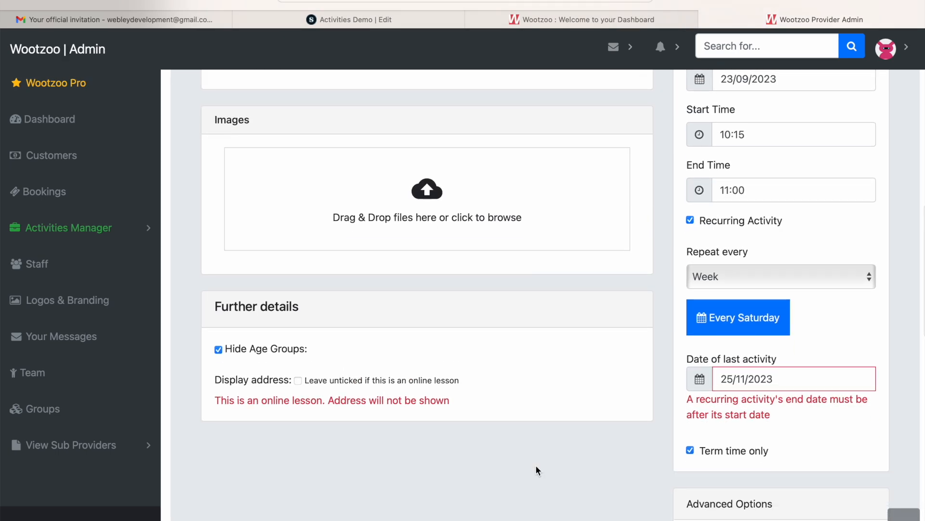
{"action": "scroll", "coordinate": [411, 402], "scroll_direction": "down", "scroll_amount": 18}
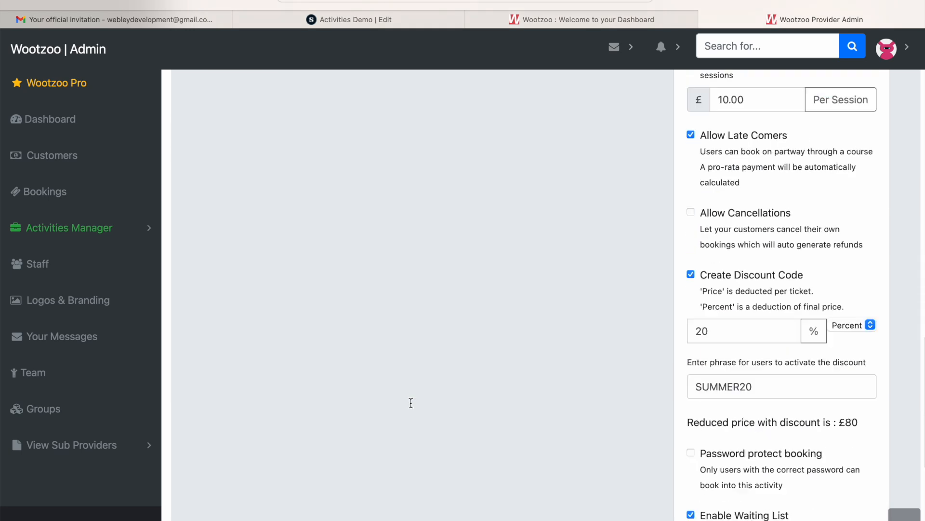
{"action": "left_click", "coordinate": [821, 431]}
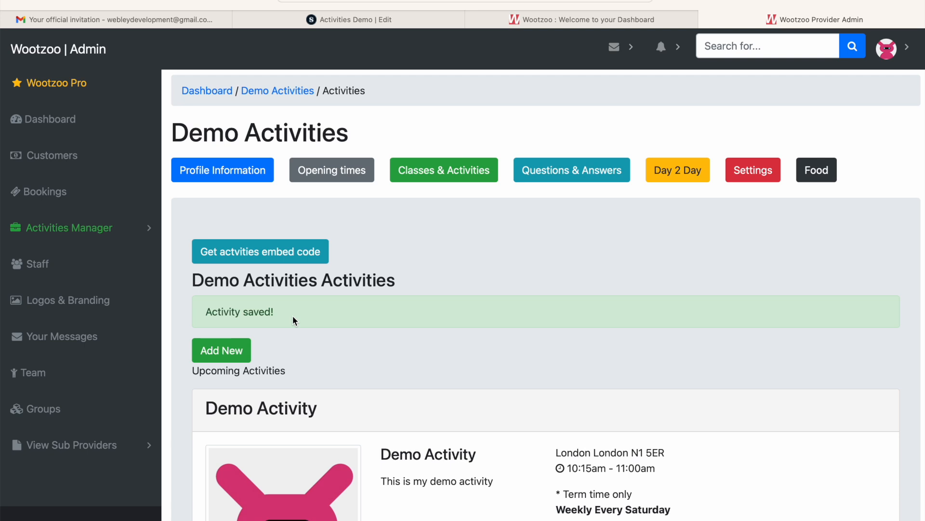
Review the saved Demo Activity's details and open its customer-facing page.
{"action": "scroll", "coordinate": [293, 315], "scroll_direction": "down", "scroll_amount": 3}
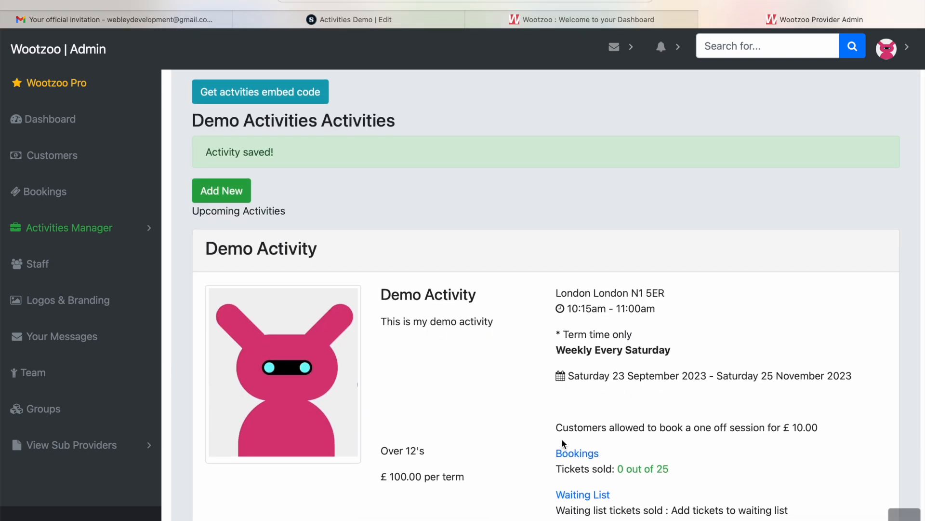
{"action": "scroll", "coordinate": [562, 441], "scroll_direction": "down", "scroll_amount": 2}
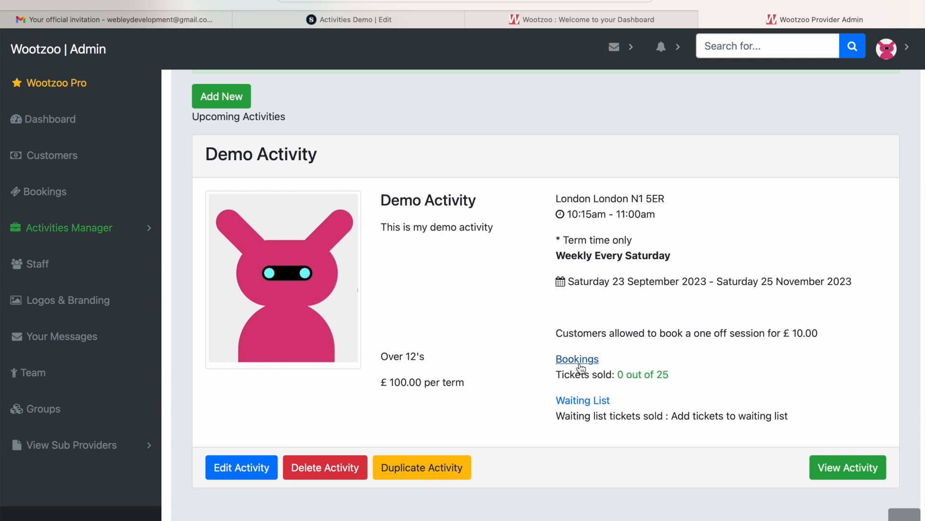
{"action": "left_click", "coordinate": [850, 469]}
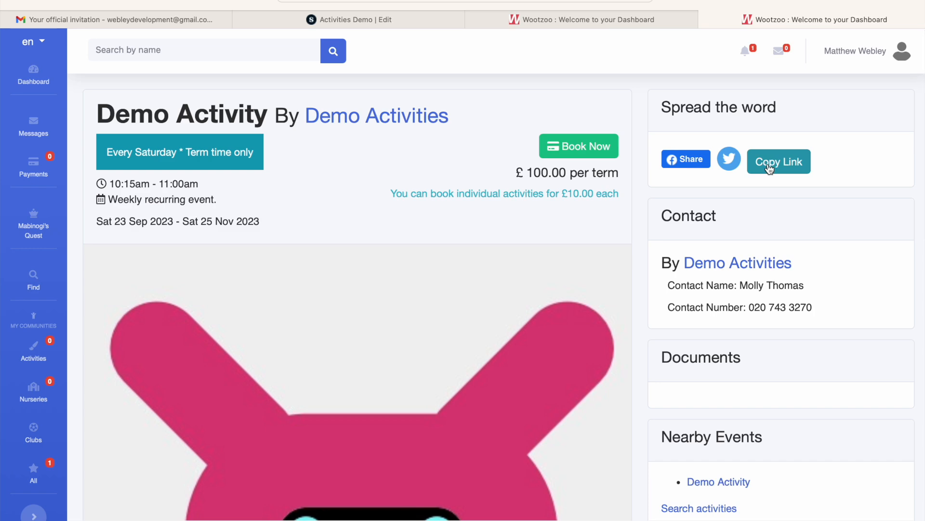
Copy the Demo Activity's link, switch to Facebook and paste the link into a new post.
{"action": "left_click", "coordinate": [425, 16]}
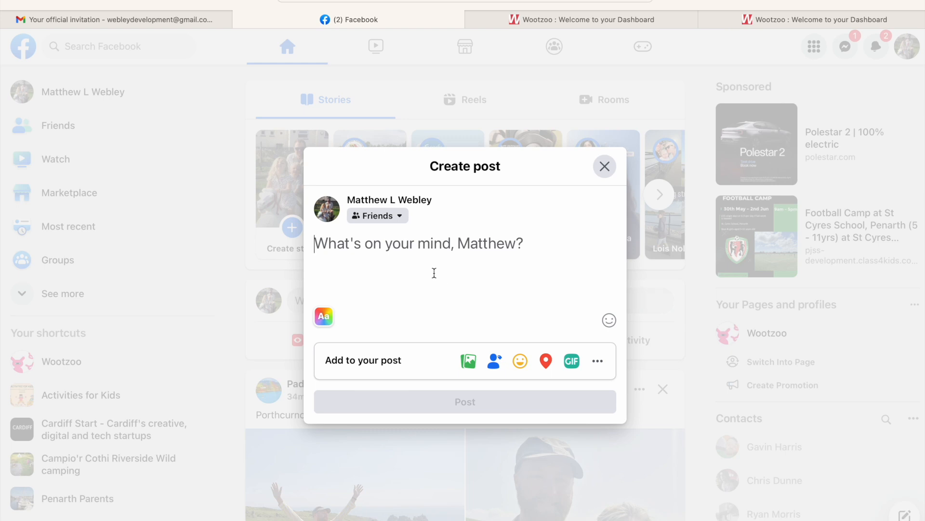
{"action": "type", "text": "https://wootzoo.com/activity/6my8Pr?preview=1"}
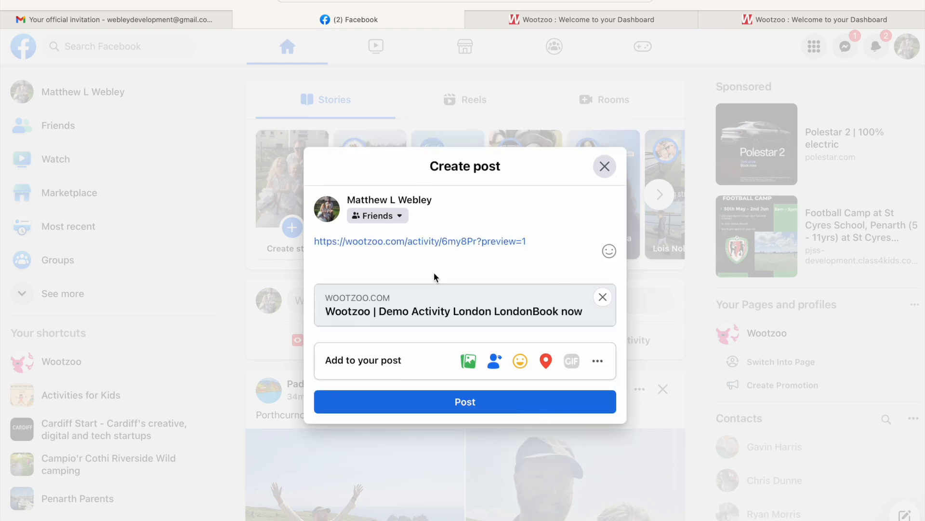
Switch back to the Wootzoo provider admin and review the Demo Activity's booking and management options.
{"action": "mouse_move", "coordinate": [512, 314]}
{"action": "left_click", "coordinate": [609, 15]}
{"action": "left_click", "coordinate": [779, 17]}
{"action": "scroll", "coordinate": [473, 222], "scroll_direction": "down", "scroll_amount": 10}
{"action": "scroll", "coordinate": [472, 222], "scroll_direction": "up", "scroll_amount": 10}
{"action": "scroll", "coordinate": [254, 180], "scroll_direction": "down", "scroll_amount": 10}
{"action": "scroll", "coordinate": [255, 181], "scroll_direction": "up", "scroll_amount": 5}
{"action": "scroll", "coordinate": [254, 181], "scroll_direction": "down", "scroll_amount": 5}
{"action": "scroll", "coordinate": [255, 180], "scroll_direction": "left", "scroll_amount": 3}
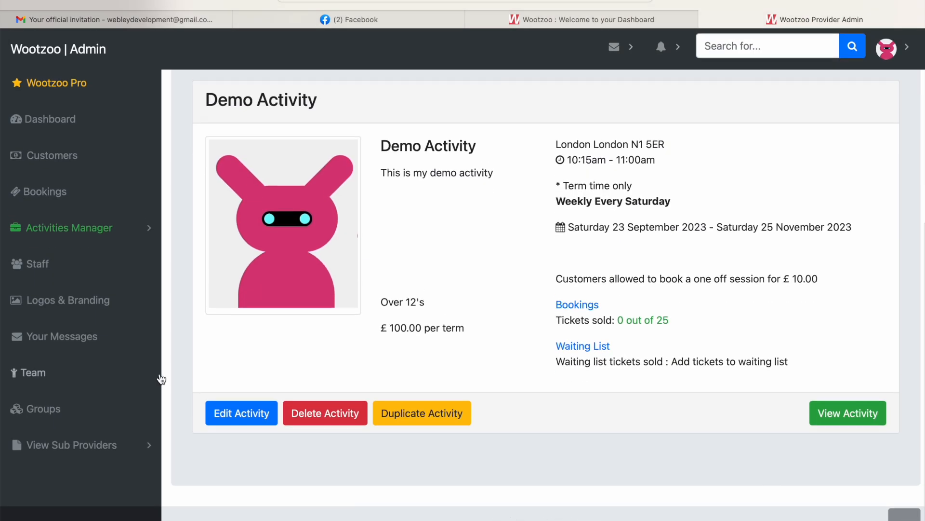
Edit the Demo Activity, replace its image with the email-footer file and update the activity.
{"action": "left_click", "coordinate": [238, 415]}
{"action": "scroll", "coordinate": [236, 414], "scroll_direction": "down", "scroll_amount": 10}
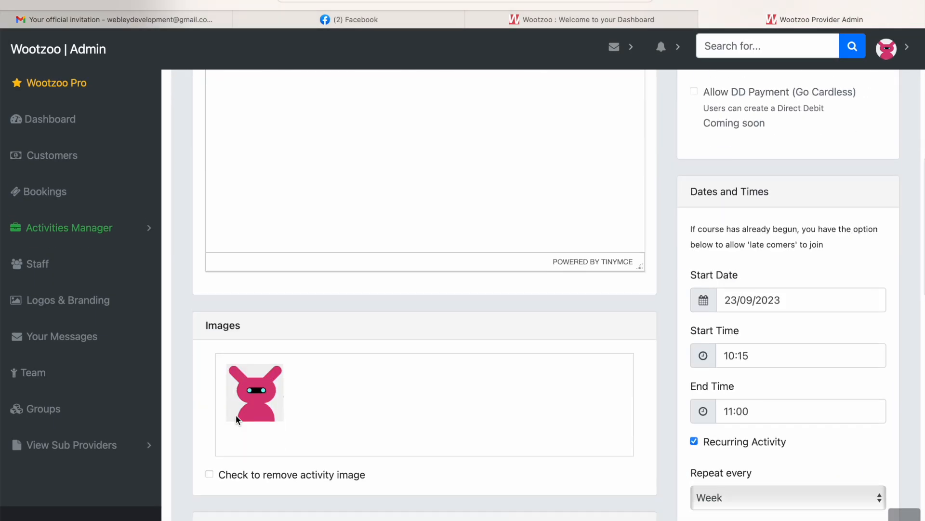
{"action": "left_click", "coordinate": [272, 379]}
{"action": "scroll", "coordinate": [391, 303], "scroll_direction": "down", "scroll_amount": 3}
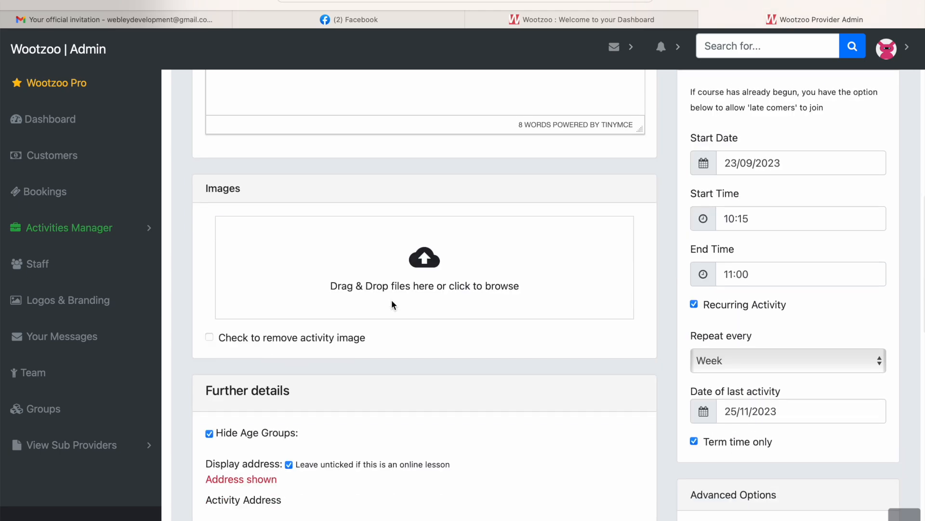
{"action": "left_click", "coordinate": [418, 276]}
{"action": "left_click", "coordinate": [356, 224]}
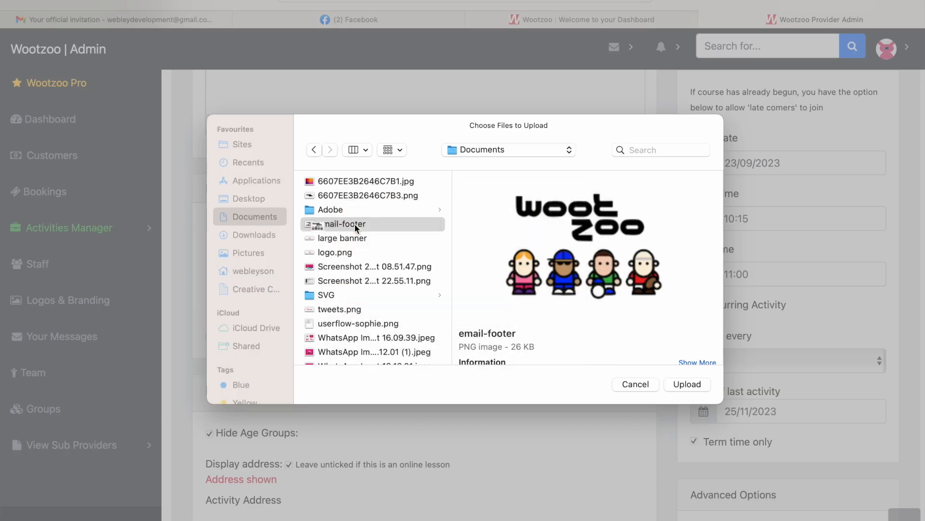
{"action": "double_click", "coordinate": [355, 225]}
{"action": "scroll", "coordinate": [406, 265], "scroll_direction": "down", "scroll_amount": 12}
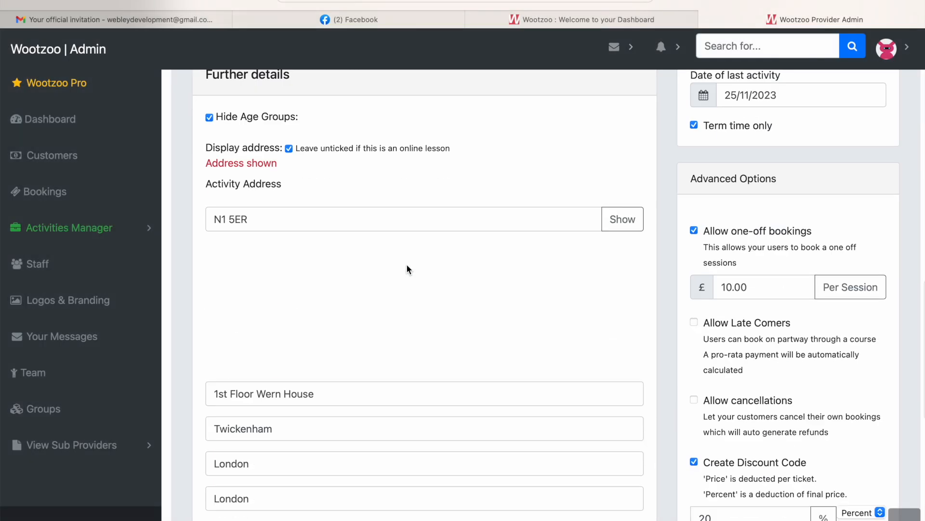
{"action": "scroll", "coordinate": [406, 264], "scroll_direction": "down", "scroll_amount": 5}
{"action": "left_click", "coordinate": [843, 427]}
Review the Demo Activity's edit form, open its customer-facing page and copy the page address.
{"action": "scroll", "coordinate": [545, 343], "scroll_direction": "down", "scroll_amount": 15}
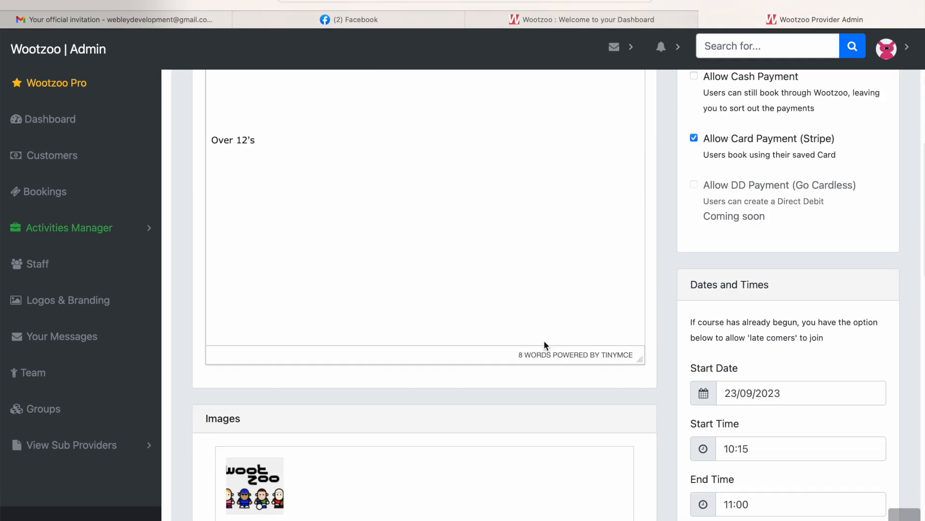
{"action": "scroll", "coordinate": [545, 345], "scroll_direction": "up", "scroll_amount": 10}
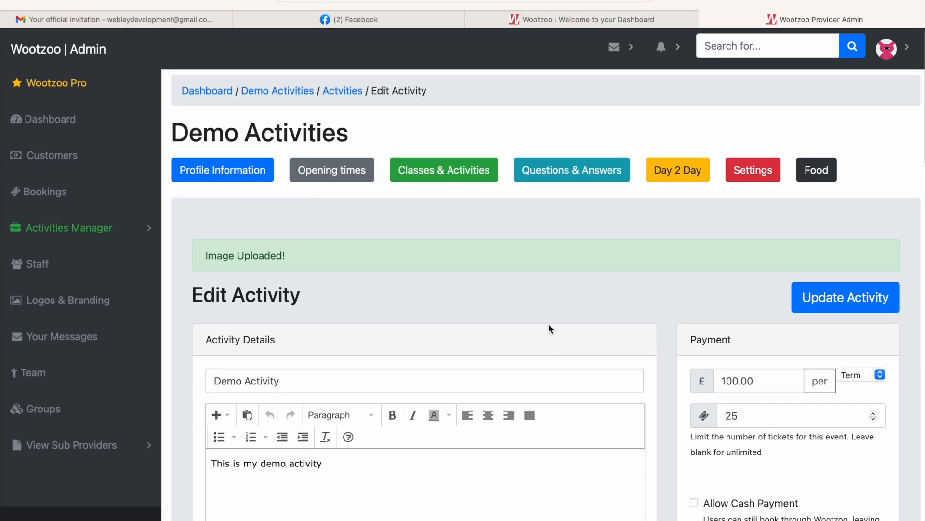
{"action": "scroll", "coordinate": [552, 325], "scroll_direction": "down", "scroll_amount": 20}
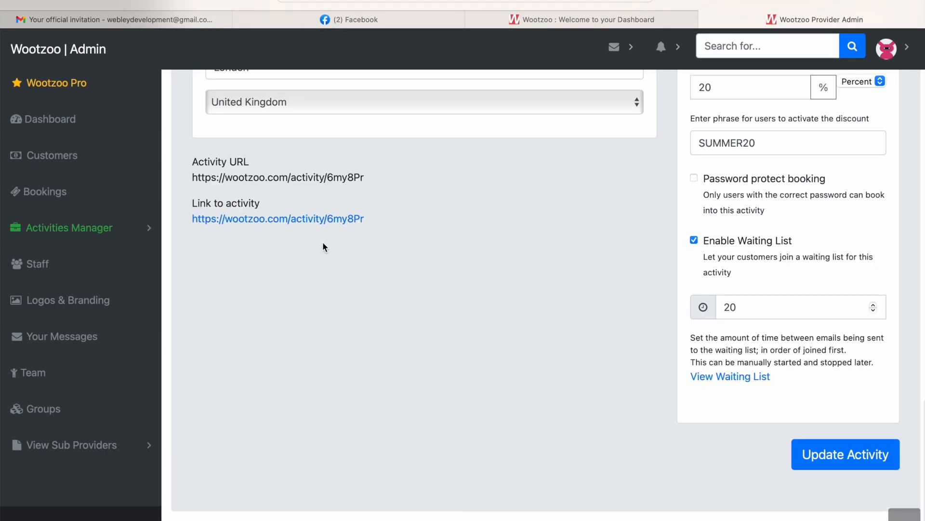
{"action": "left_click", "coordinate": [316, 218]}
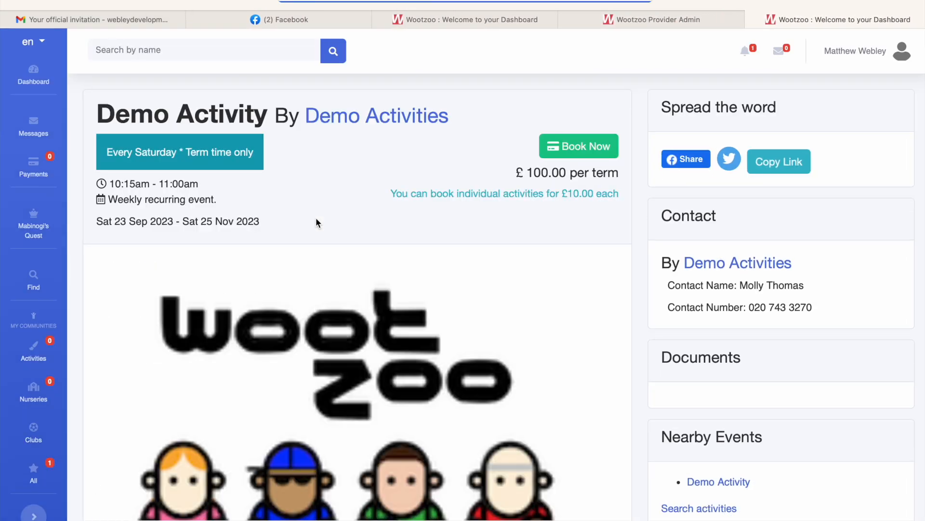
{"action": "left_click", "coordinate": [523, 2]}
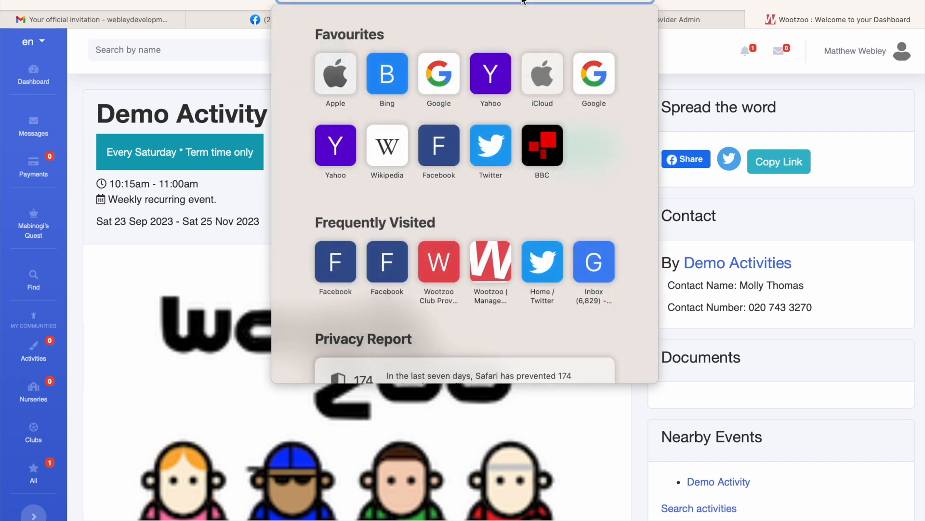
{"action": "left_click", "coordinate": [696, 70]}
{"action": "left_click", "coordinate": [322, 13]}
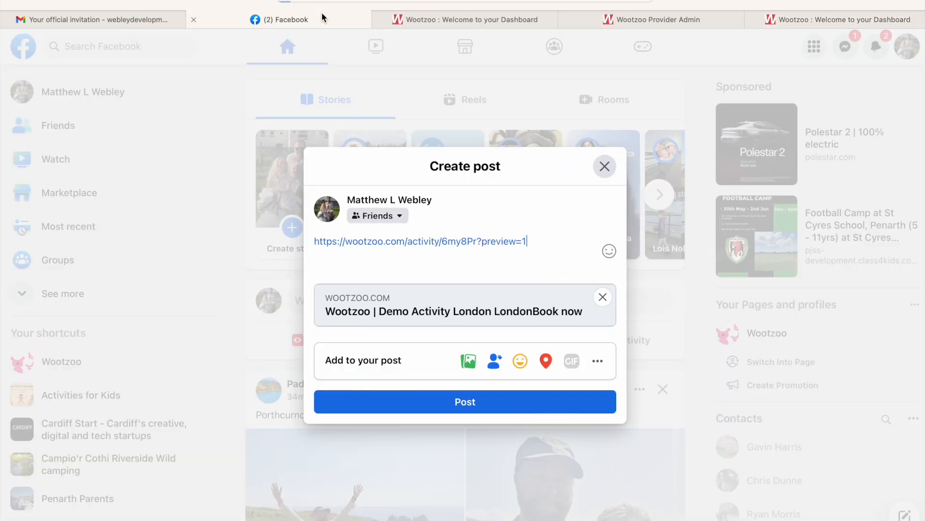
{"action": "left_click", "coordinate": [514, 204]}
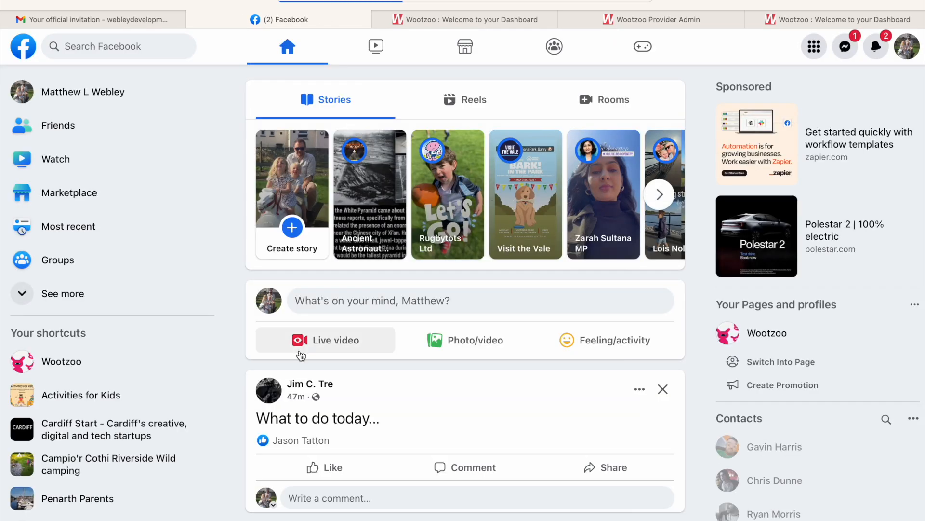
{"action": "scroll", "coordinate": [300, 351], "scroll_direction": "down", "scroll_amount": 1}
{"action": "scroll", "coordinate": [300, 354], "scroll_direction": "up", "scroll_amount": 1}
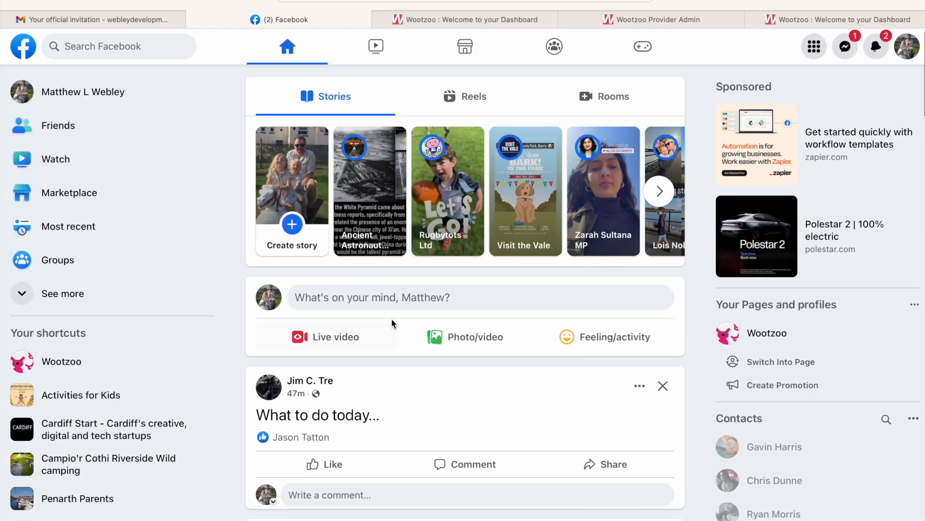
{"action": "left_click", "coordinate": [452, 298]}
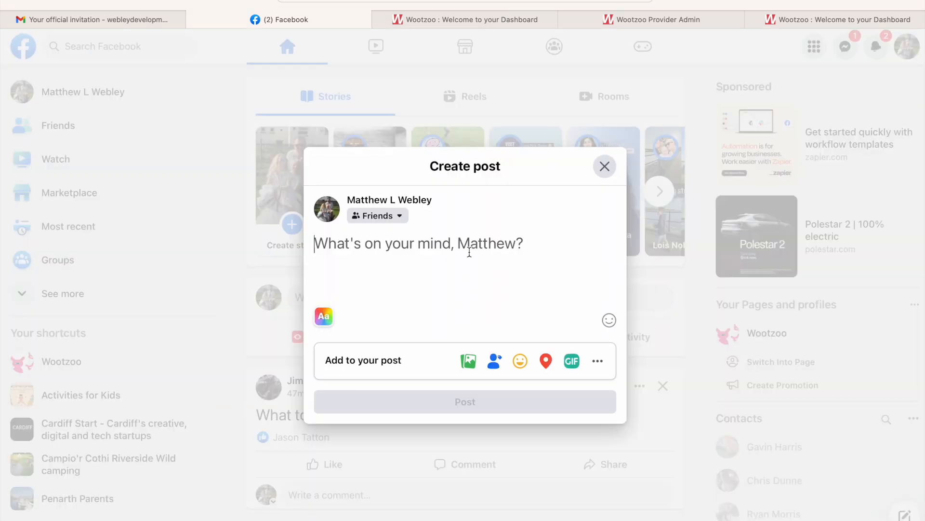
{"action": "type", "text": "https://wootzoo.com/activity/6my8Pr"}
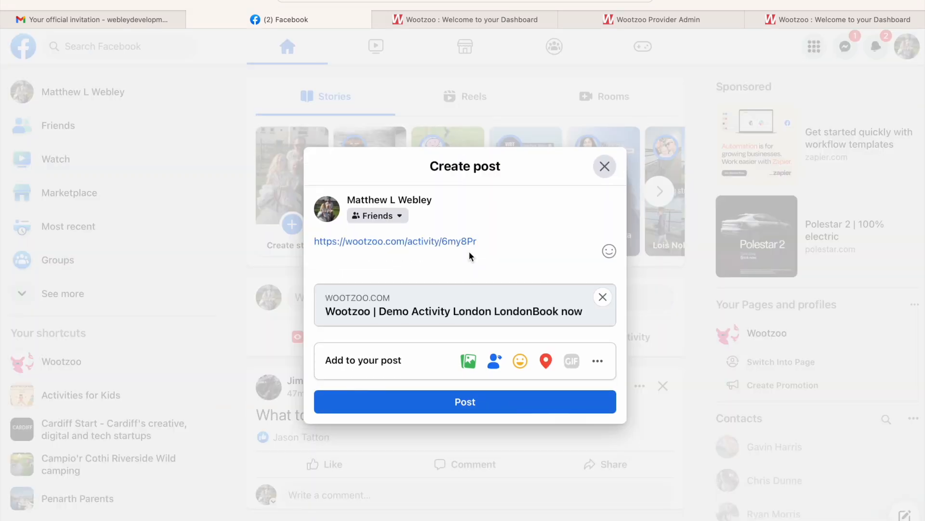
{"action": "left_click", "coordinate": [452, 395]}
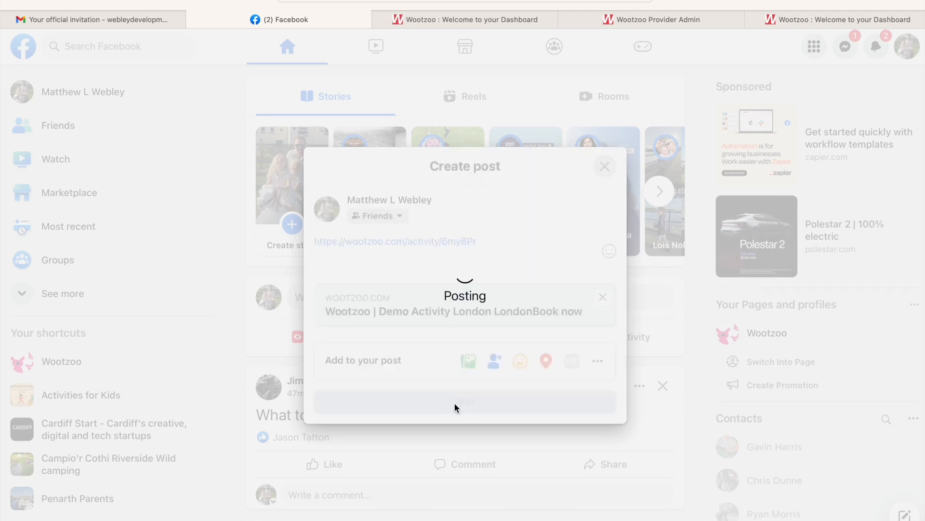
{"action": "scroll", "coordinate": [455, 403], "scroll_direction": "down", "scroll_amount": 4}
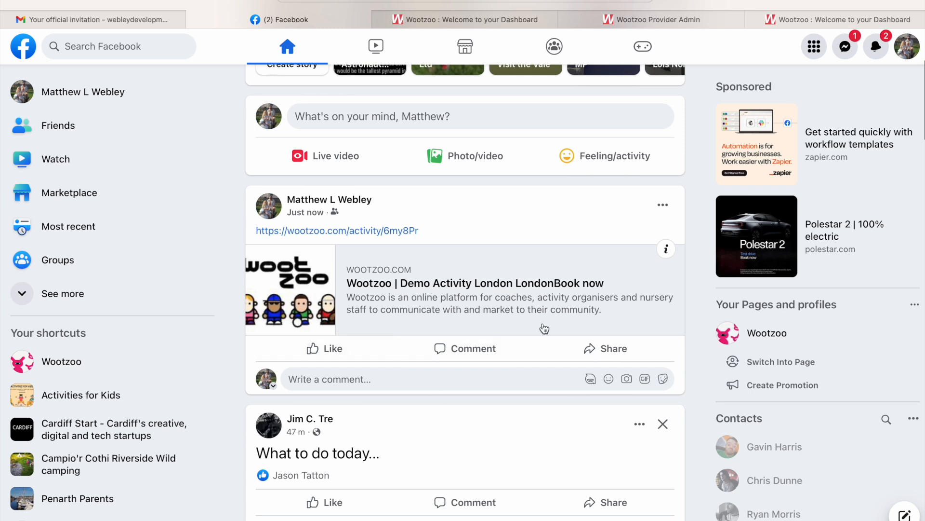
Open the Demo Activity's booking page from the link in the published Facebook post.
{"action": "left_click", "coordinate": [424, 306]}
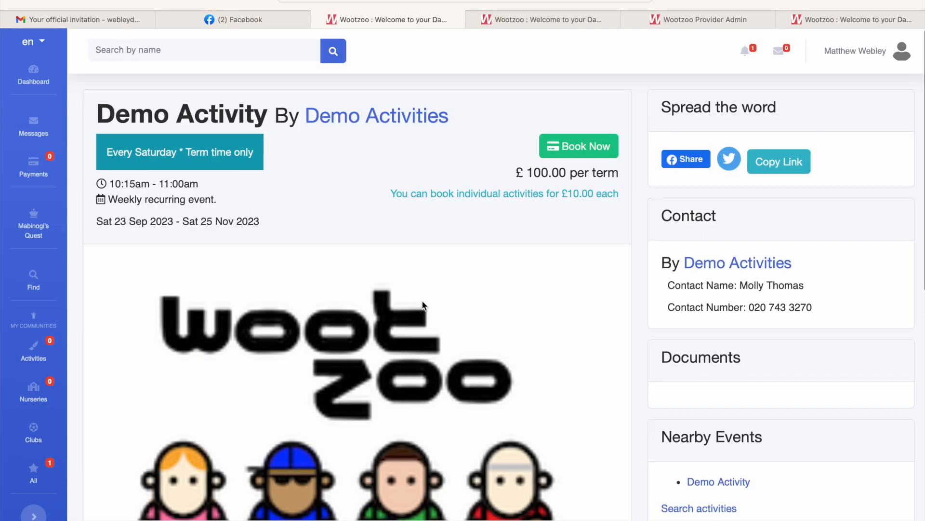
{"action": "left_click", "coordinate": [279, 20]}
{"action": "left_click_drag", "start_coordinate": [425, 238], "coordinate": [261, 229]}
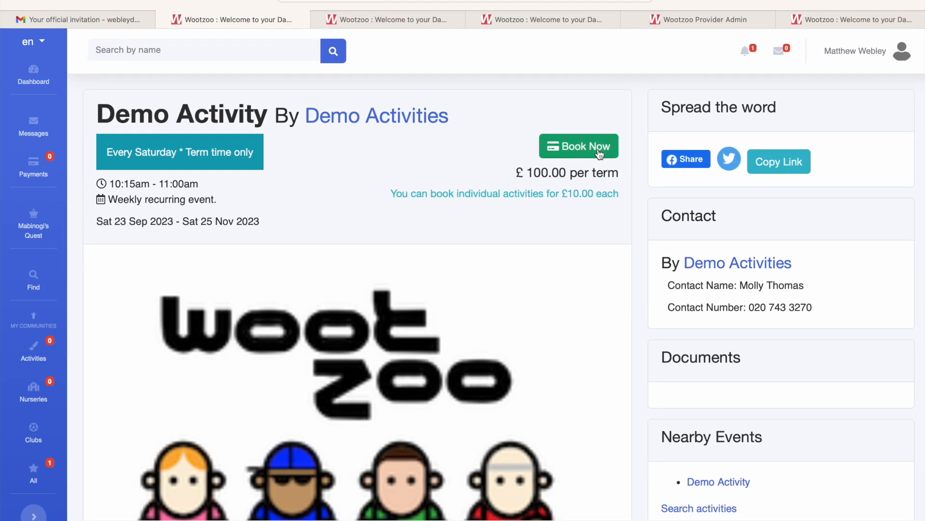
Start booking the Demo Activity, view the card payment details form and close it without saving.
{"action": "left_click", "coordinate": [600, 154]}
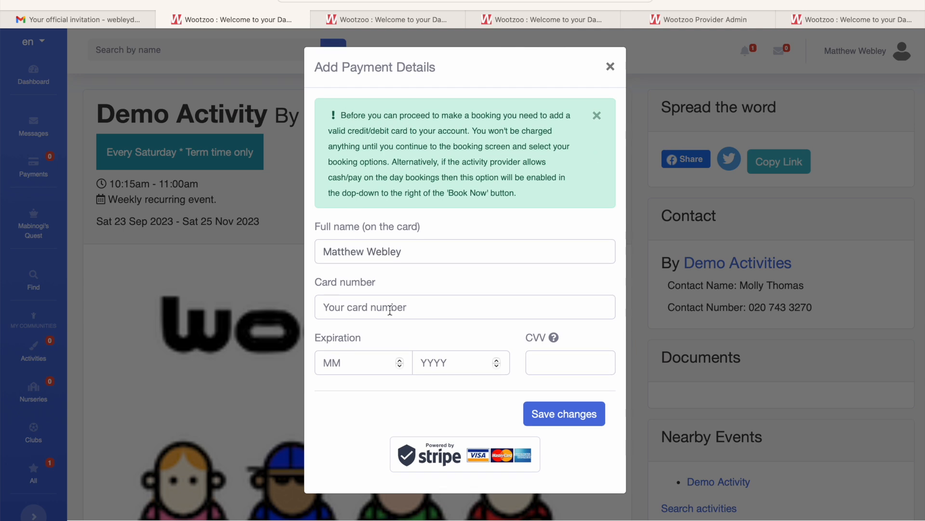
{"action": "left_click", "coordinate": [359, 360]}
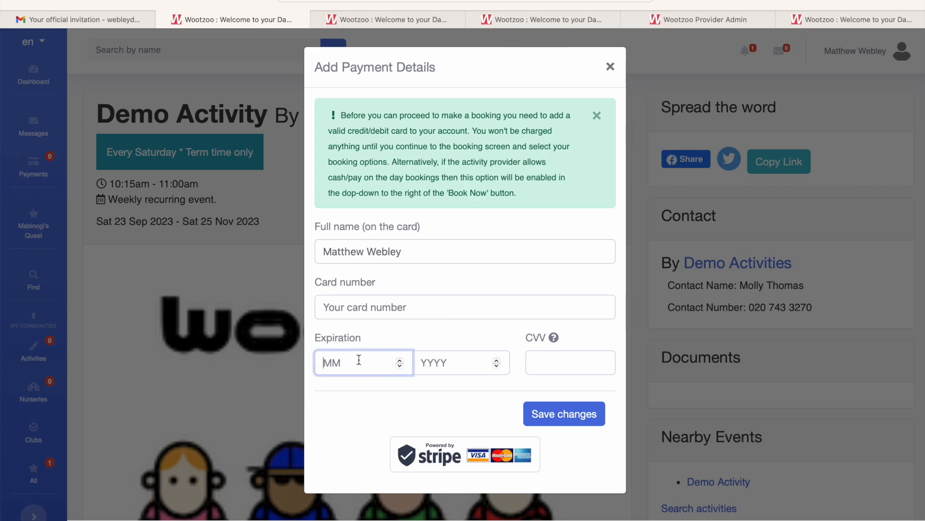
{"action": "left_click", "coordinate": [611, 67]}
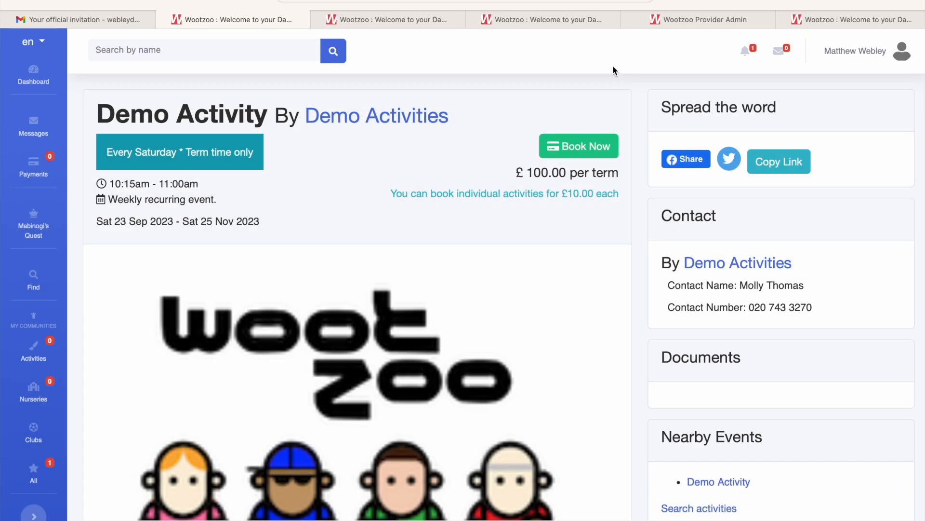
Log out of the Wootzoo customer account.
{"action": "left_click", "coordinate": [866, 50]}
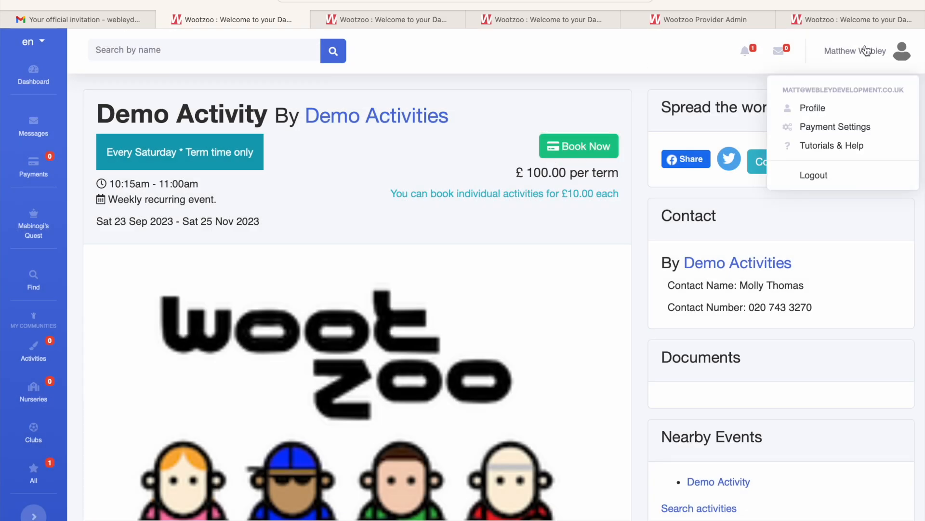
{"action": "left_click", "coordinate": [815, 176]}
{"action": "left_click", "coordinate": [596, 163]}
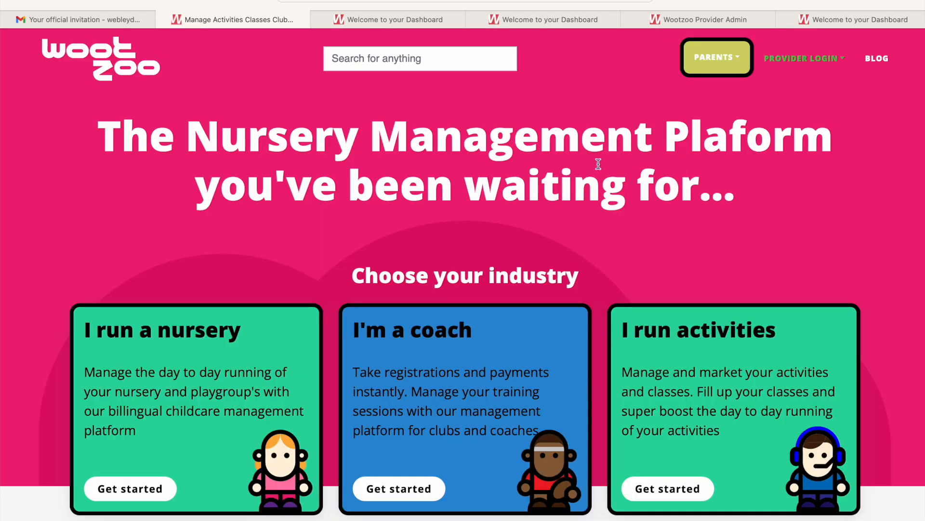
Switch to the other browser window and open the parents' home page and its activity name search.
{"action": "key", "text": "super+Tab"}
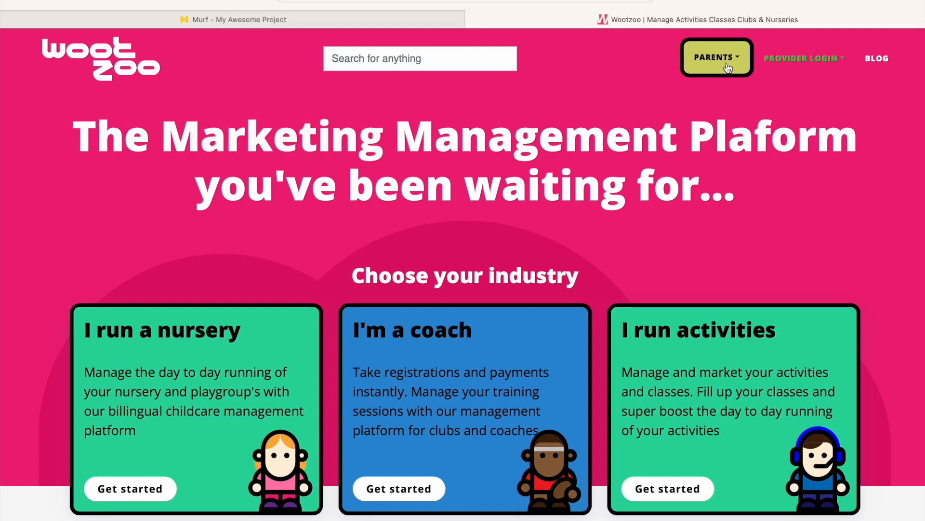
{"action": "left_click", "coordinate": [728, 68]}
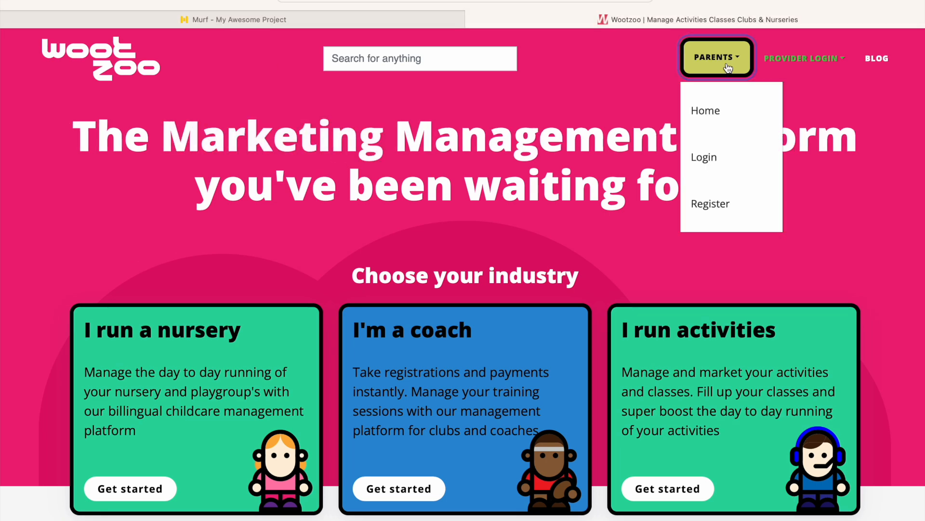
{"action": "left_click", "coordinate": [702, 118]}
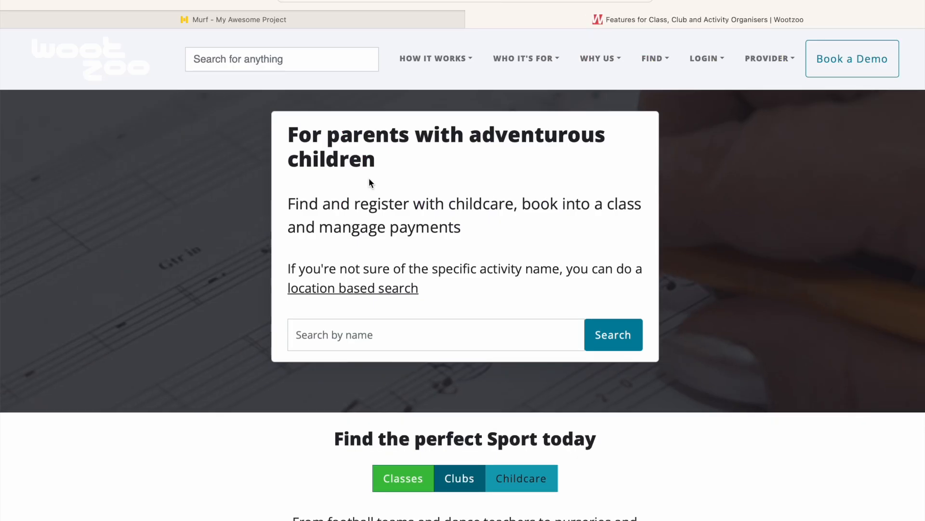
{"action": "scroll", "coordinate": [353, 304], "scroll_direction": "down", "scroll_amount": 3}
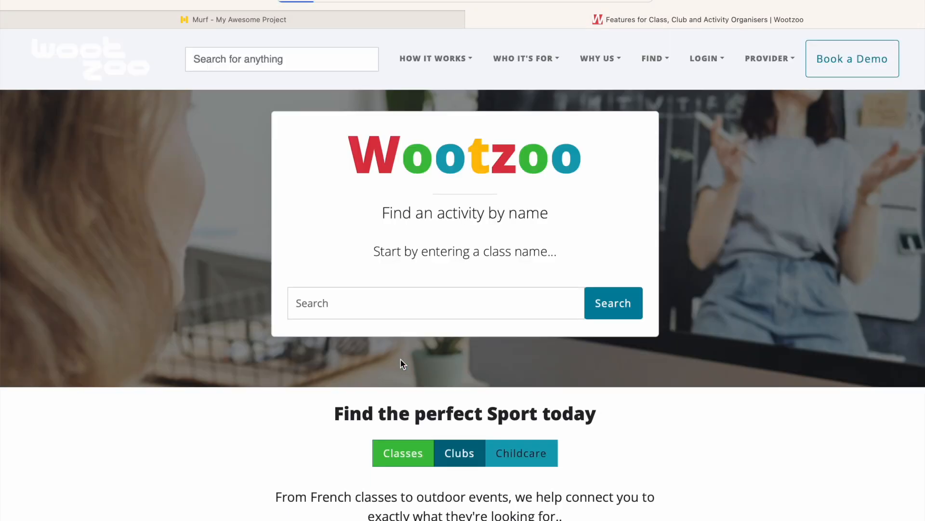
{"action": "scroll", "coordinate": [401, 360], "scroll_direction": "down", "scroll_amount": 1}
Search activities for "archery" and view the Archery- June Beginners Course page.
{"action": "left_click", "coordinate": [436, 304]}
{"action": "type", "text": "archery"}
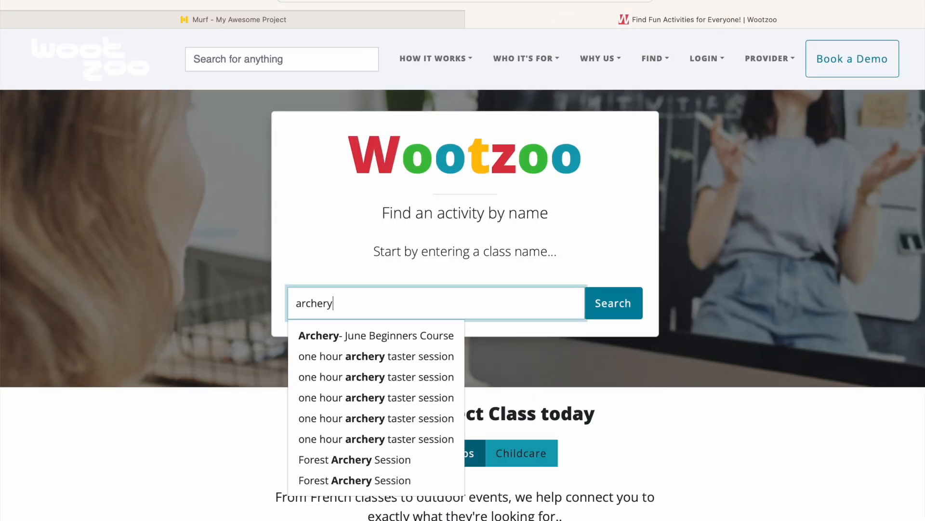
{"action": "left_click", "coordinate": [427, 331]}
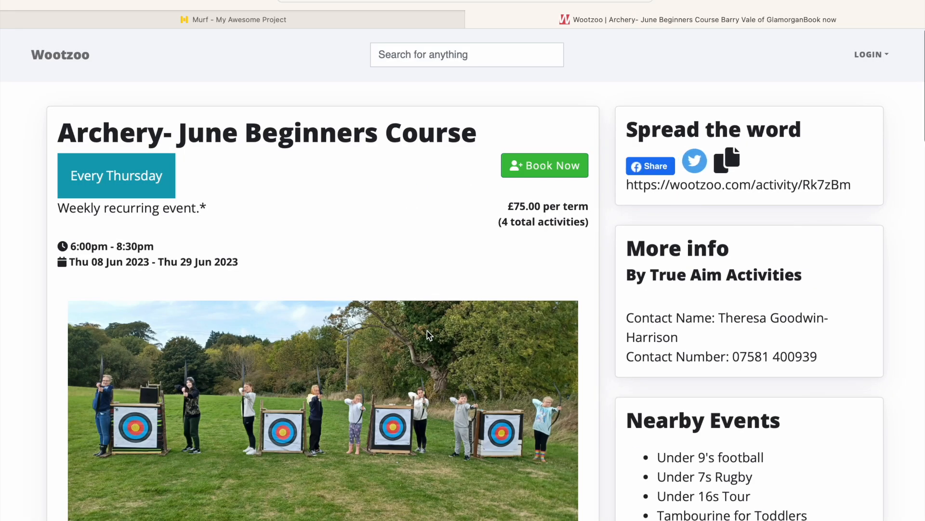
{"action": "scroll", "coordinate": [427, 331], "scroll_direction": "down", "scroll_amount": 3}
{"action": "scroll", "coordinate": [427, 330], "scroll_direction": "up", "scroll_amount": 3}
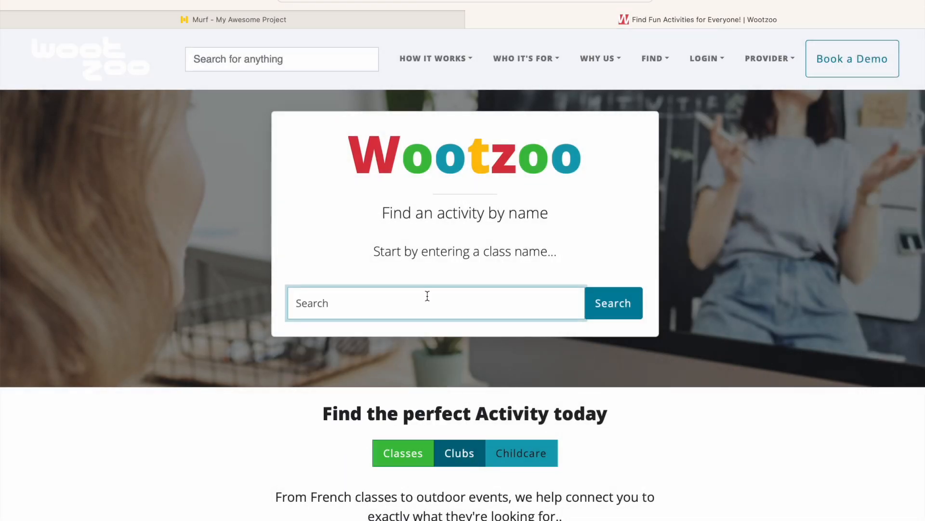
{"action": "type", "text": "true"}
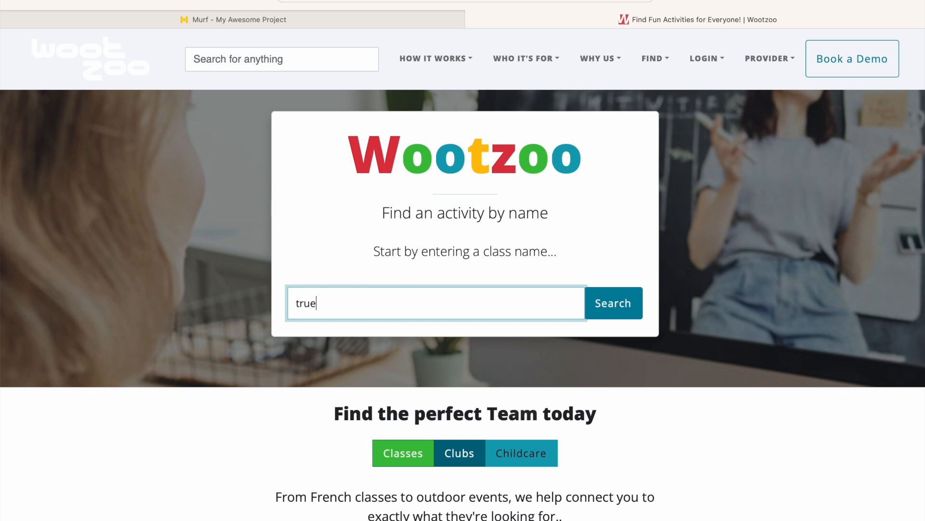
{"action": "key", "text": "BackSpace"}
{"action": "key", "text": "BackSpace"}
{"action": "key", "text": "BackSpace"}
{"action": "key", "text": "BackSpace"}
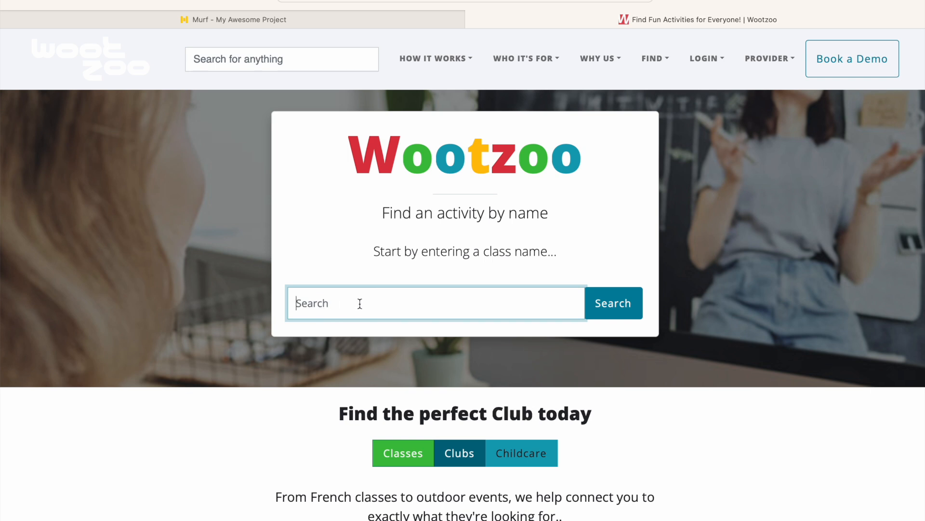
Search activities for "class", view the Risca classes page and return to the activity search.
{"action": "type", "text": "class"}
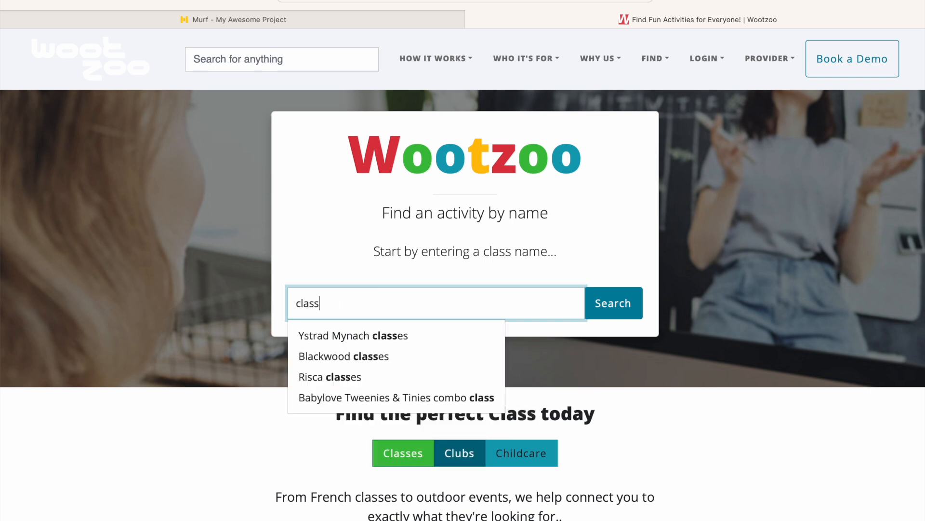
{"action": "left_click", "coordinate": [341, 377]}
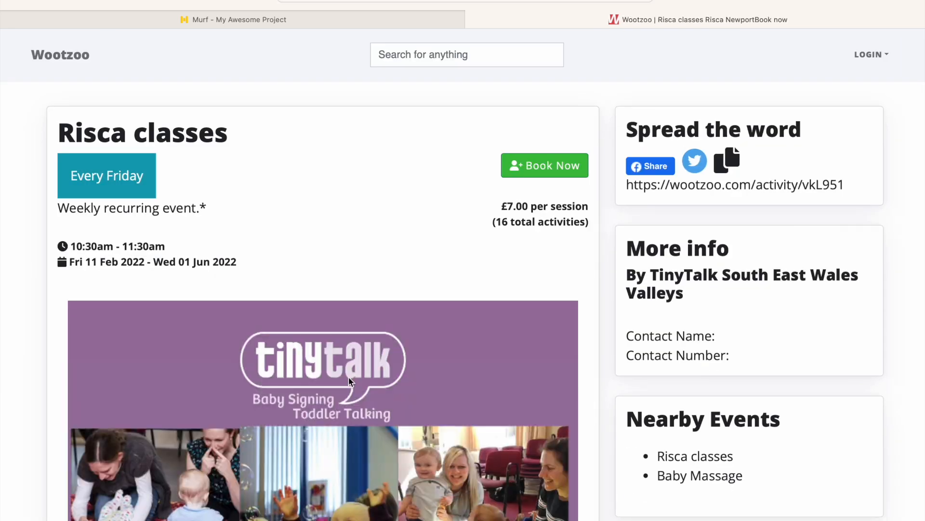
{"action": "scroll", "coordinate": [350, 382], "scroll_direction": "down", "scroll_amount": 5}
{"action": "scroll", "coordinate": [350, 382], "scroll_direction": "up", "scroll_amount": 6}
{"action": "scroll", "coordinate": [350, 382], "scroll_direction": "left", "scroll_amount": 5}
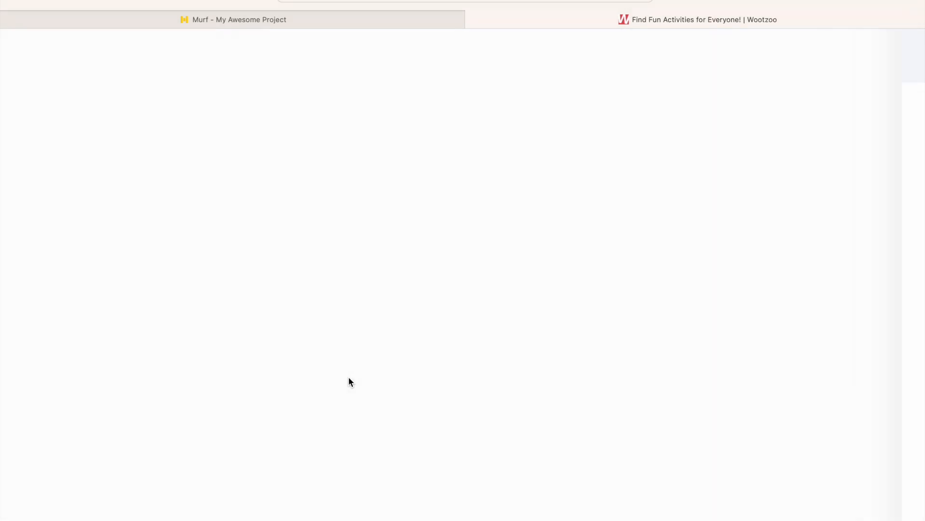
Search the site for "true", view the True Aim Activities provider profile and return to the activity search page.
{"action": "left_click", "coordinate": [260, 61]}
{"action": "type", "text": "true"}
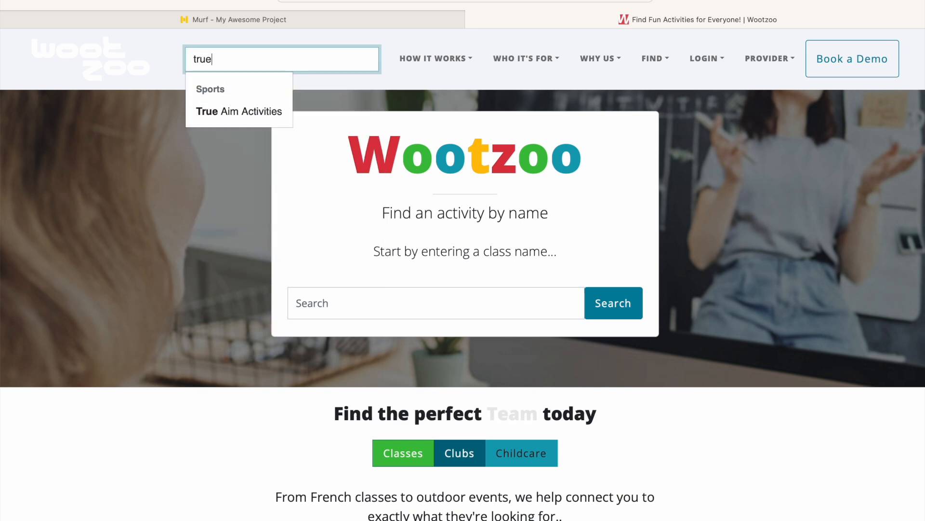
{"action": "left_click", "coordinate": [256, 109]}
{"action": "left_click", "coordinate": [477, 282]}
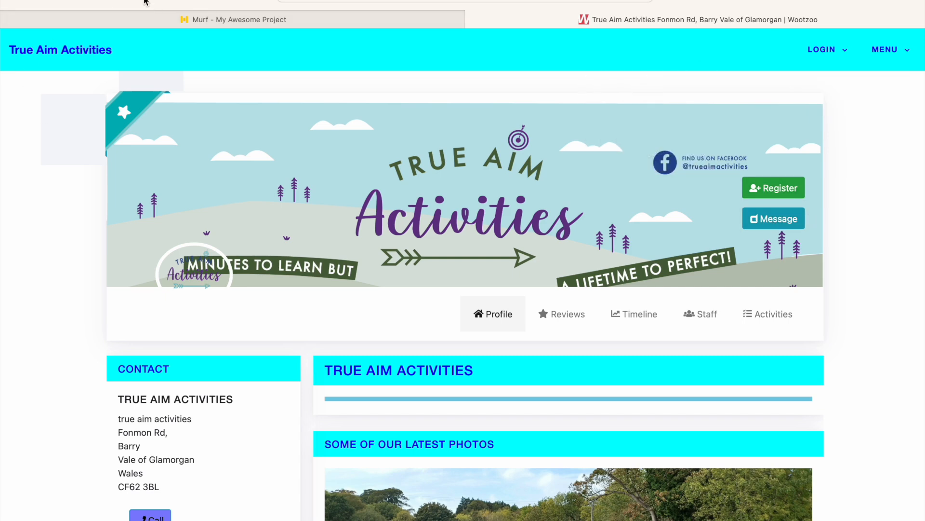
{"action": "left_click", "coordinate": [113, 1]}
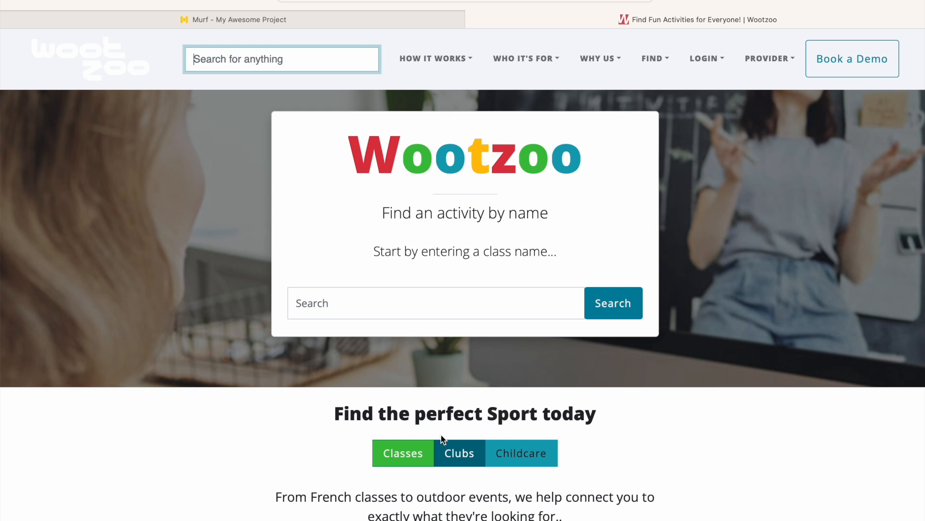
Open the location search and find activities near Barry Island, Barry, UK.
{"action": "left_click", "coordinate": [472, 461]}
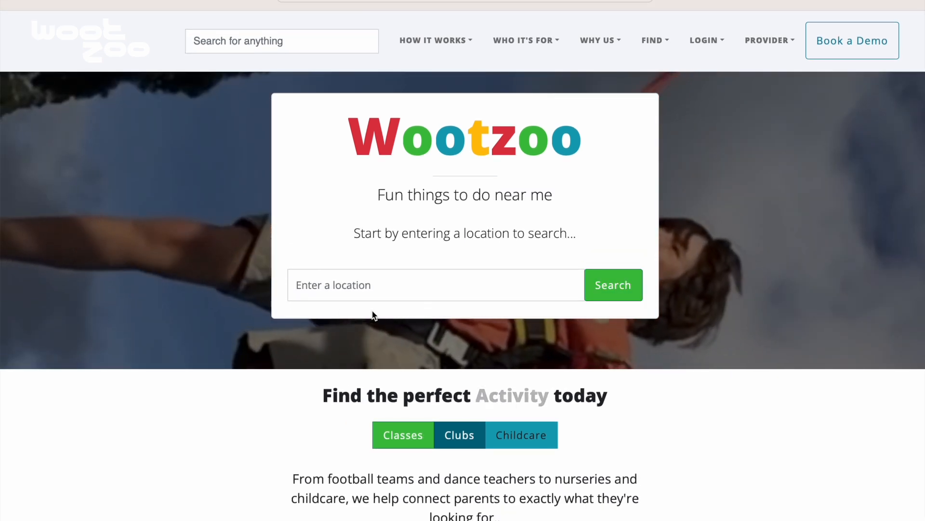
{"action": "left_click", "coordinate": [399, 284]}
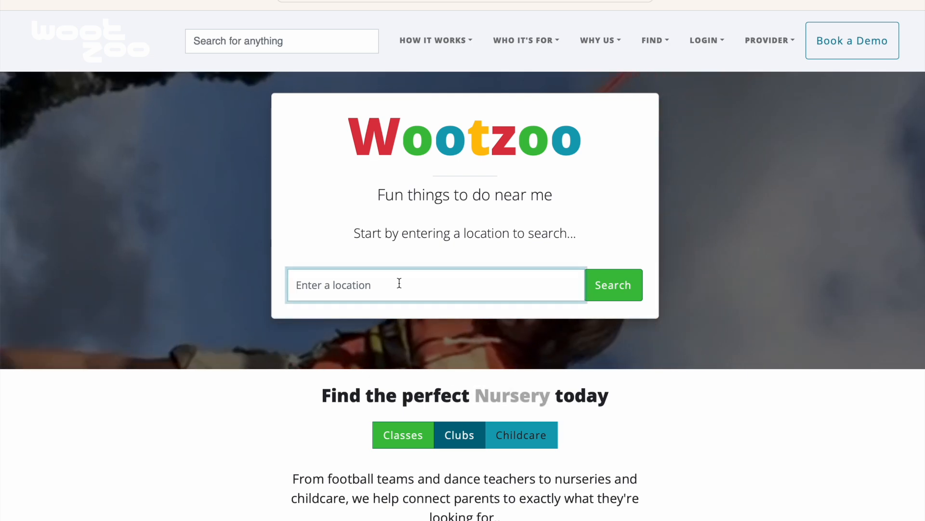
{"action": "type", "text": "barry"}
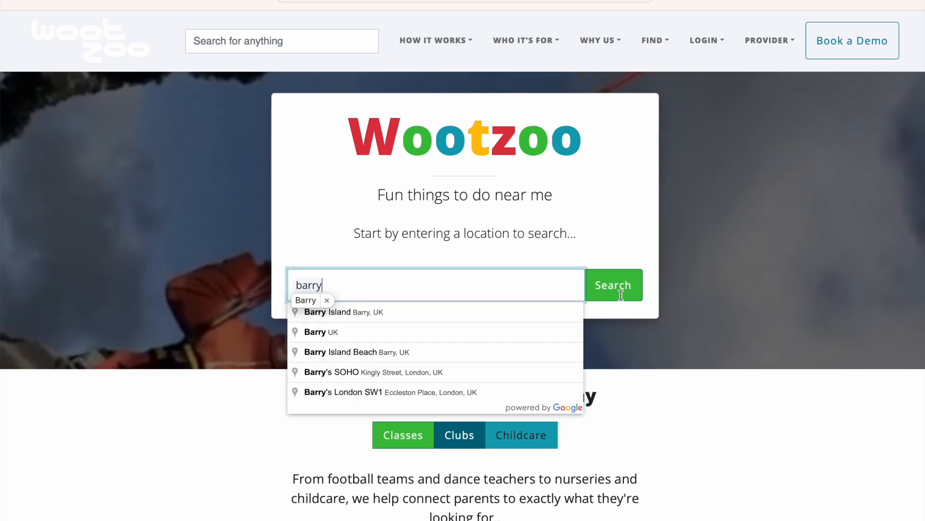
{"action": "left_click", "coordinate": [423, 312]}
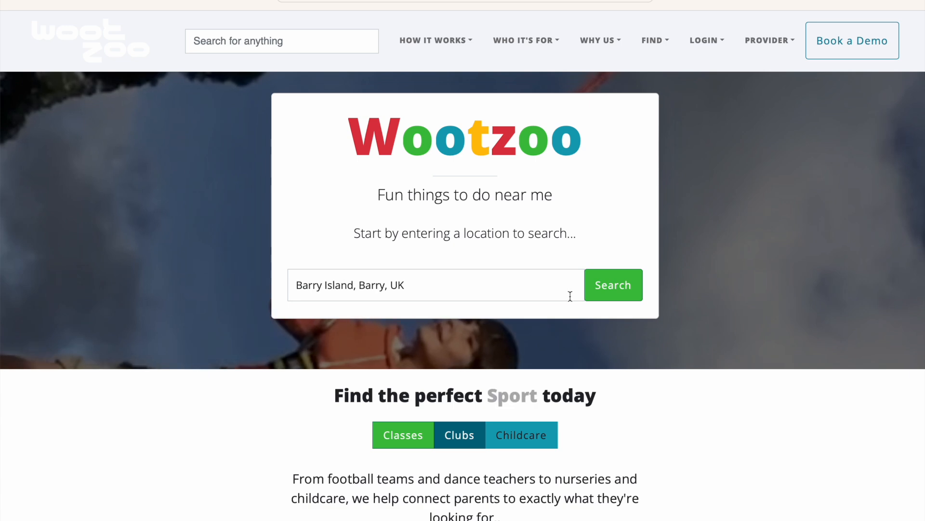
{"action": "left_click", "coordinate": [640, 287]}
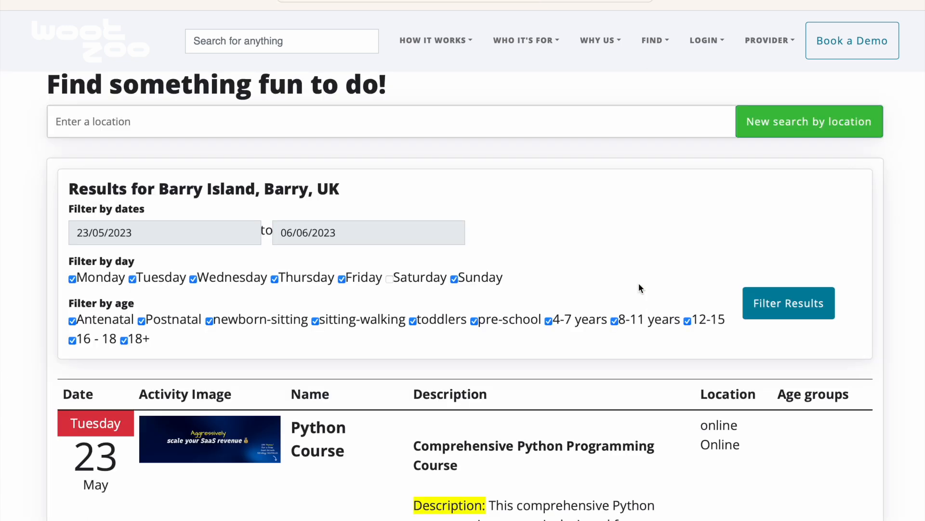
Examine the dates, descriptions, locations and age groups of the activities listed for Barry Island.
{"action": "scroll", "coordinate": [640, 287], "scroll_direction": "down", "scroll_amount": 6}
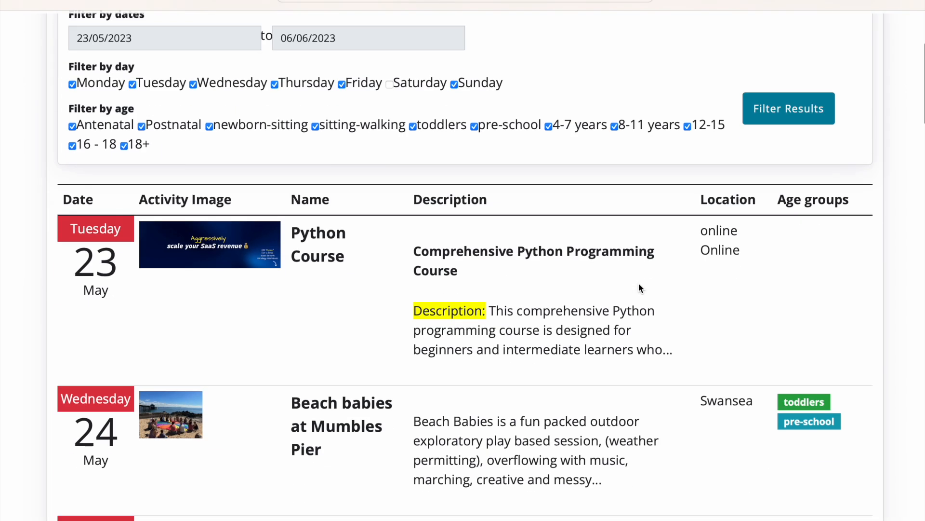
{"action": "scroll", "coordinate": [639, 287], "scroll_direction": "down", "scroll_amount": 7}
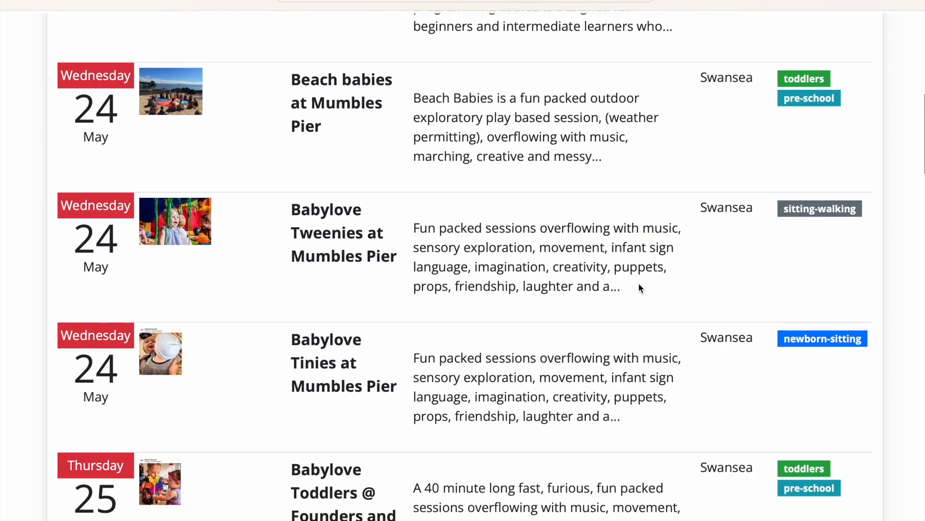
{"action": "scroll", "coordinate": [640, 288], "scroll_direction": "down", "scroll_amount": 7}
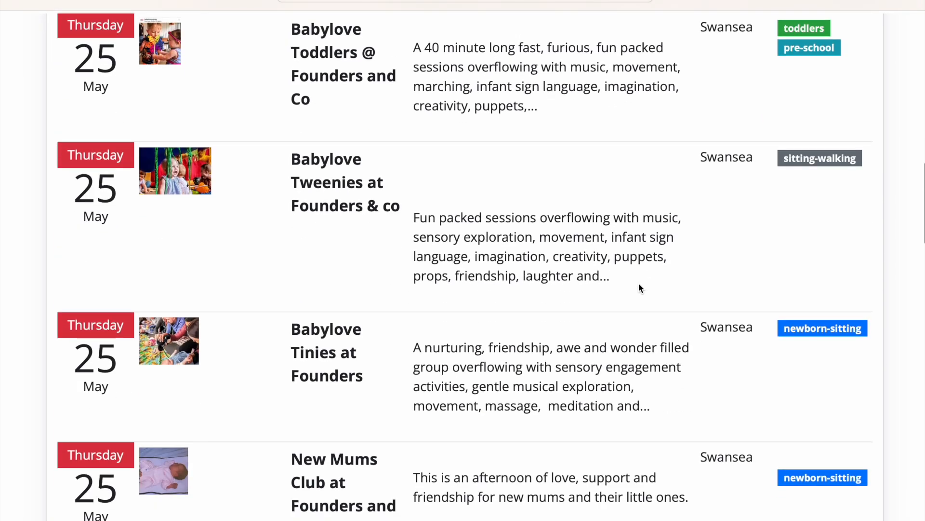
{"action": "scroll", "coordinate": [640, 288], "scroll_direction": "down", "scroll_amount": 2}
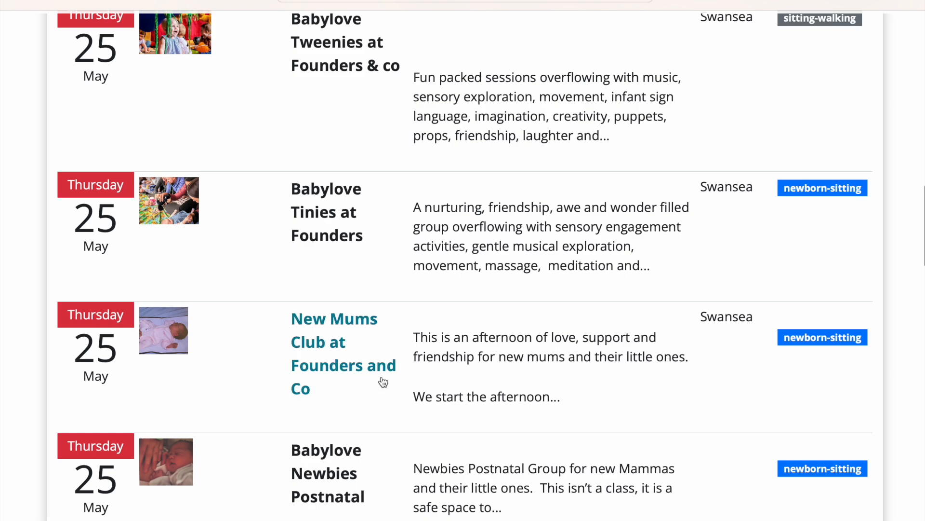
{"action": "scroll", "coordinate": [444, 389], "scroll_direction": "down", "scroll_amount": 7}
{"action": "scroll", "coordinate": [447, 390], "scroll_direction": "down", "scroll_amount": 10}
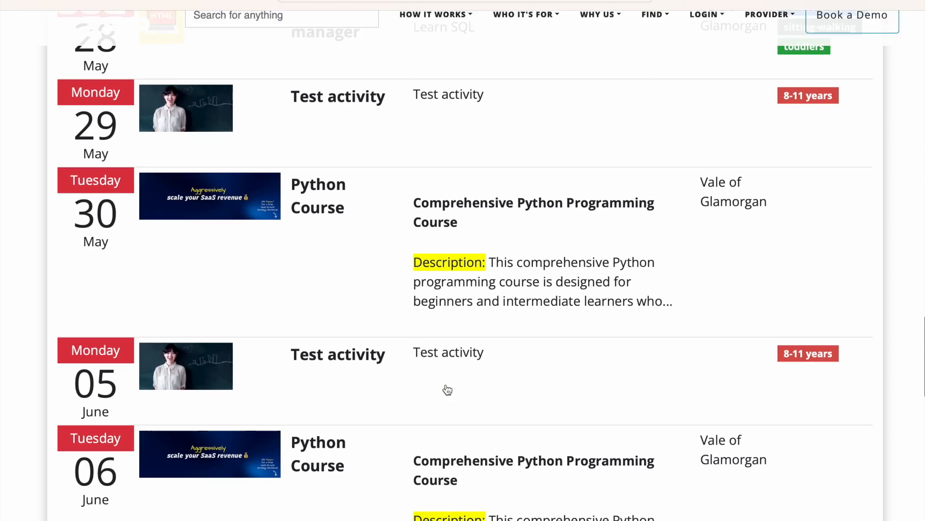
{"action": "scroll", "coordinate": [447, 390], "scroll_direction": "down", "scroll_amount": 5}
{"action": "scroll", "coordinate": [447, 389], "scroll_direction": "up", "scroll_amount": 9}
{"action": "scroll", "coordinate": [448, 389], "scroll_direction": "up", "scroll_amount": 6}
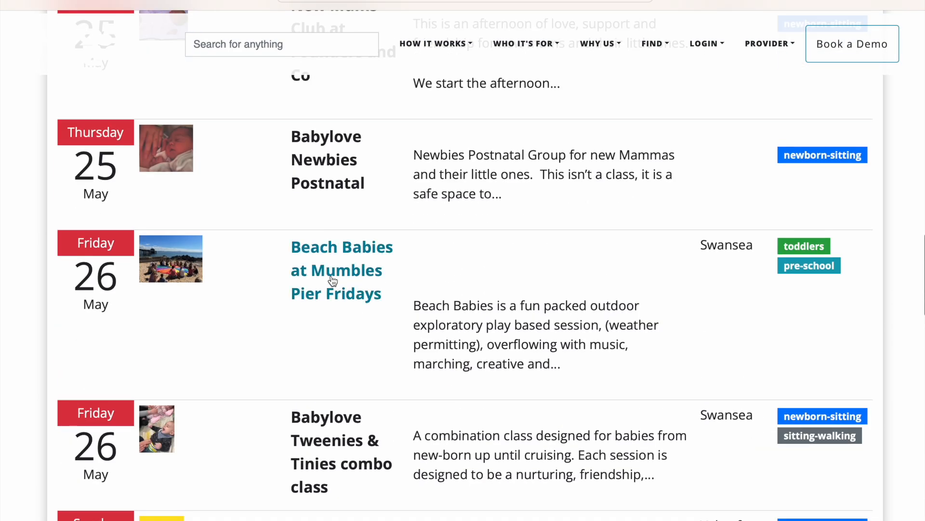
View the Beach Babies at Mumbles Pier Fridays activity page and return to the search results.
{"action": "left_click", "coordinate": [331, 274]}
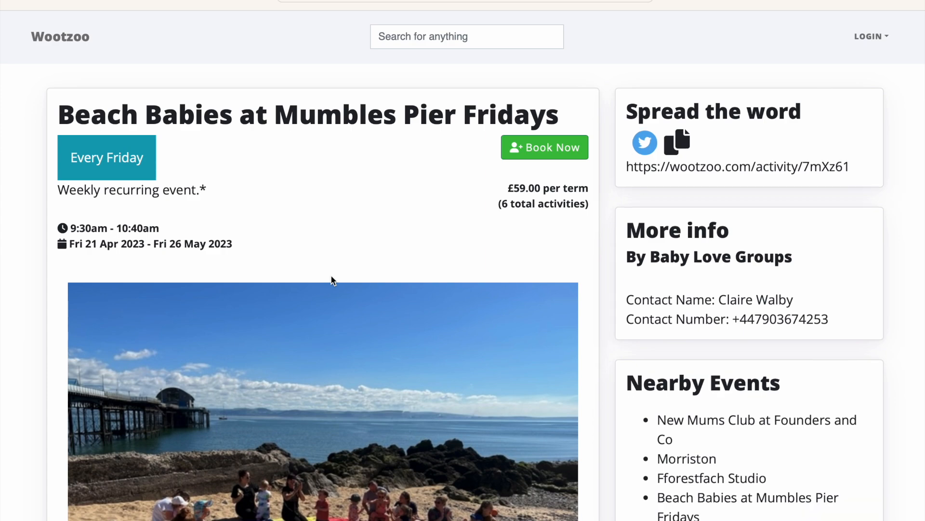
{"action": "scroll", "coordinate": [332, 276], "scroll_direction": "down", "scroll_amount": 6}
{"action": "scroll", "coordinate": [331, 276], "scroll_direction": "up", "scroll_amount": 8}
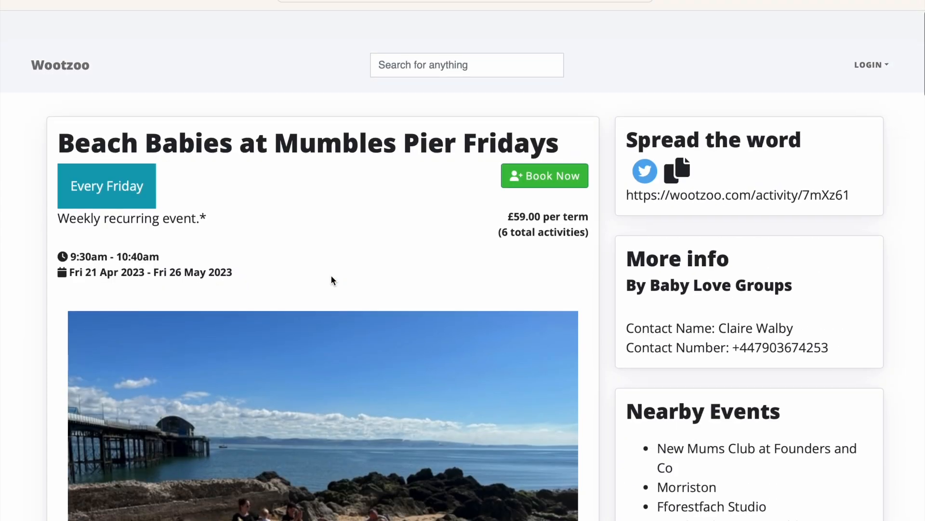
{"action": "key", "text": "alt+Left"}
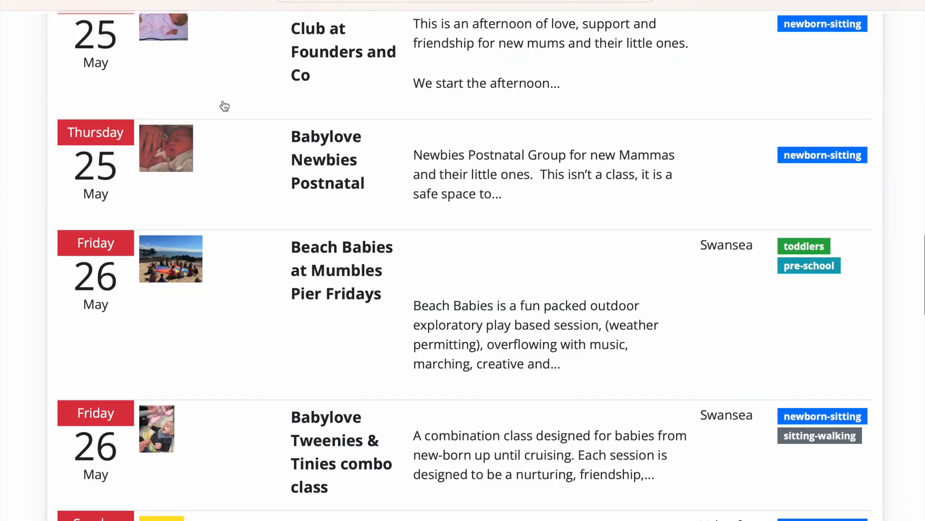
Run a new location search for "fonmon", choosing Fonmon Castle the home of Jurassic Wales, and look through the listed activities.
{"action": "scroll", "coordinate": [389, 202], "scroll_direction": "up", "scroll_amount": 10}
{"action": "left_click", "coordinate": [250, 118]}
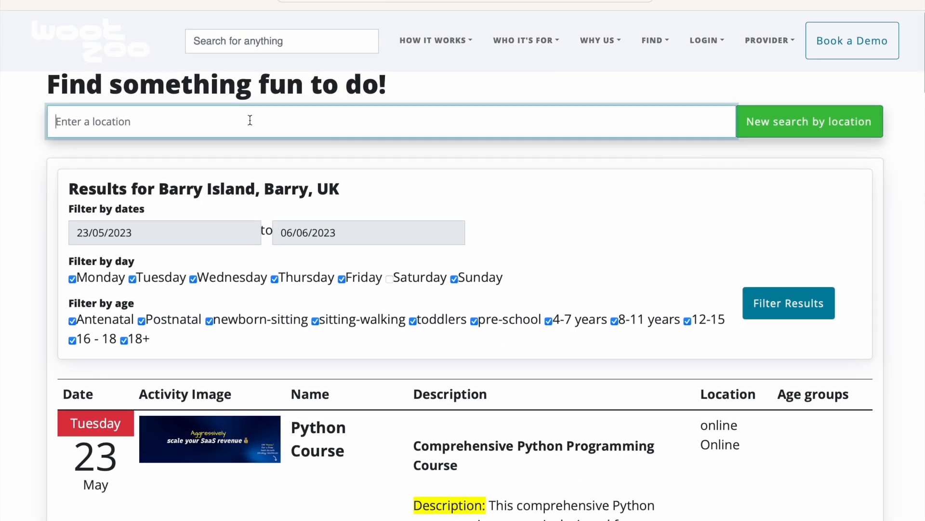
{"action": "type", "text": "fonmon"}
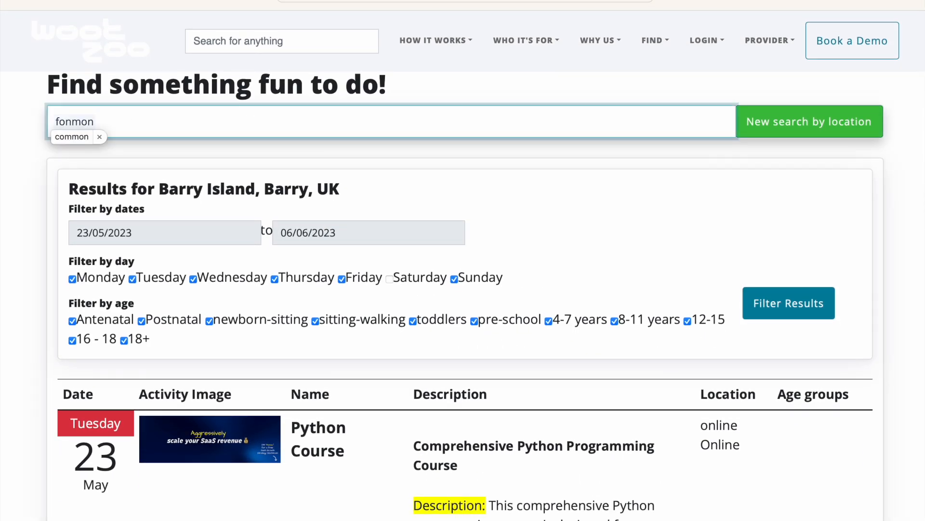
{"action": "key", "text": "Return"}
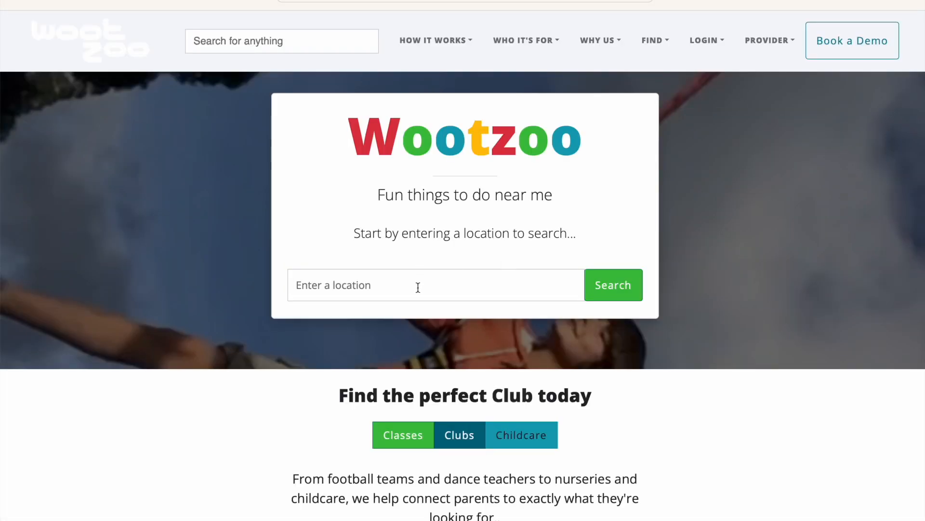
{"action": "left_click", "coordinate": [418, 288]}
{"action": "type", "text": "fonmon"}
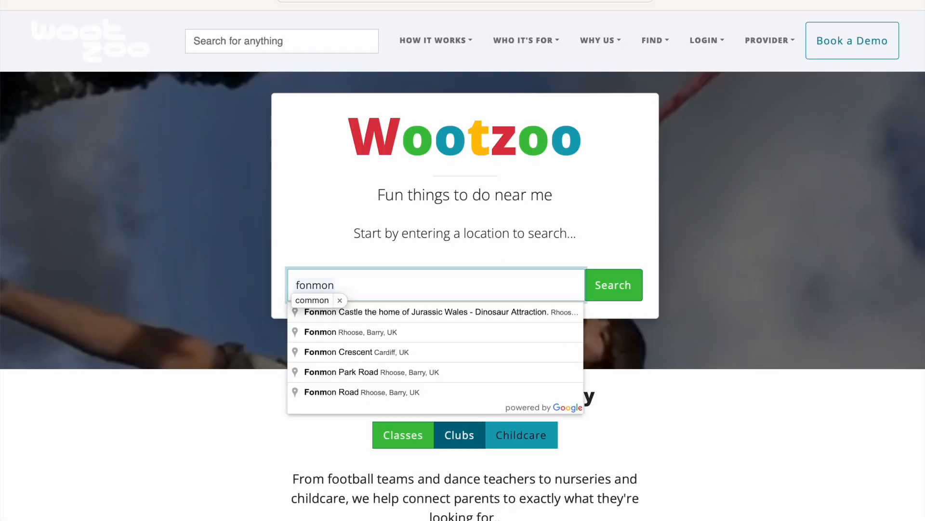
{"action": "left_click", "coordinate": [408, 311]}
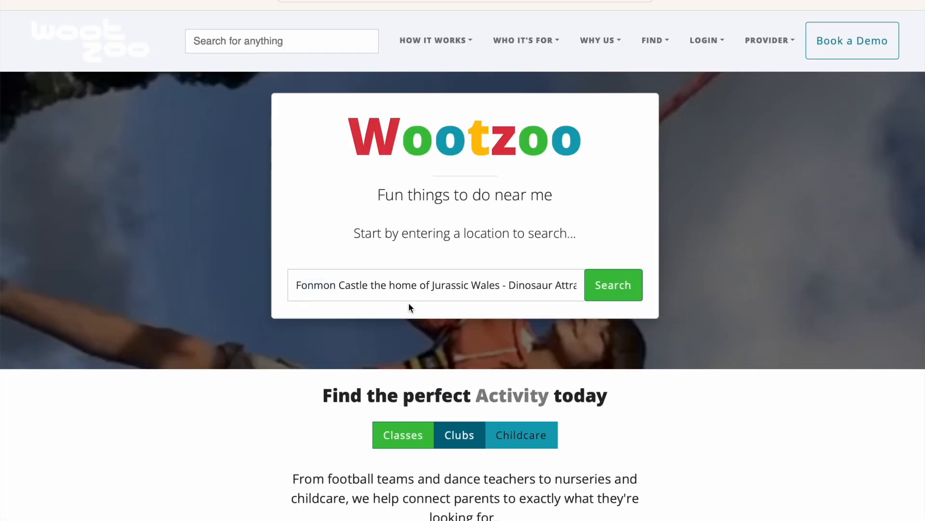
{"action": "left_click", "coordinate": [613, 281]}
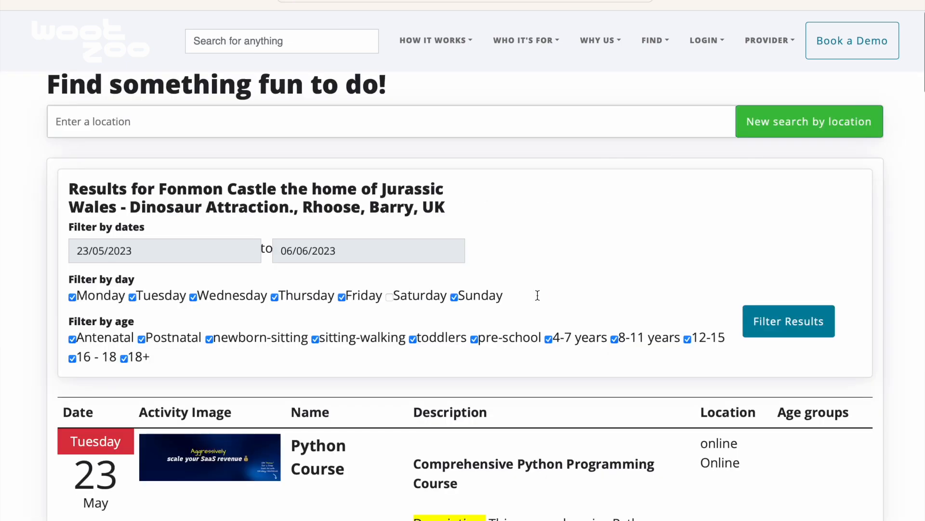
{"action": "scroll", "coordinate": [537, 295], "scroll_direction": "down", "scroll_amount": 10}
{"action": "scroll", "coordinate": [538, 295], "scroll_direction": "down", "scroll_amount": 6}
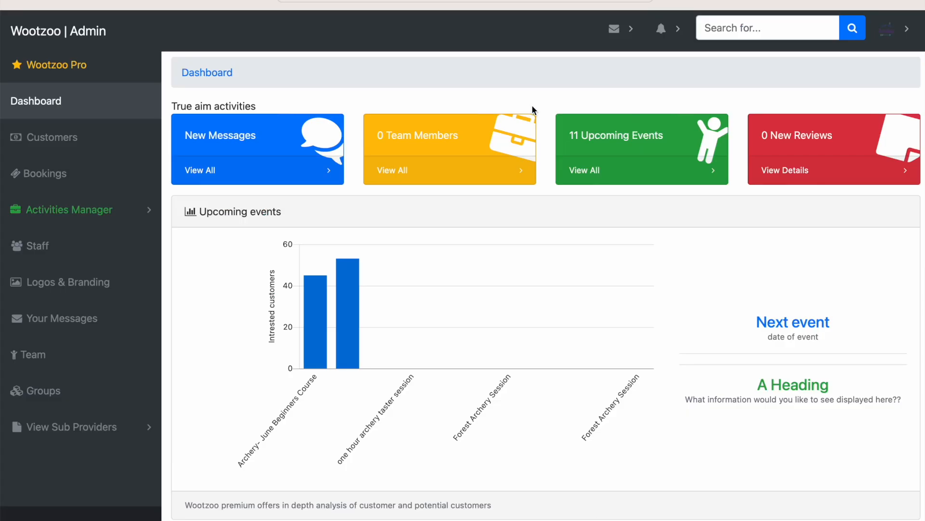
View the True Aim Activities provider's account management page and open its settings page.
{"action": "left_click", "coordinate": [908, 33]}
{"action": "left_click", "coordinate": [858, 86]}
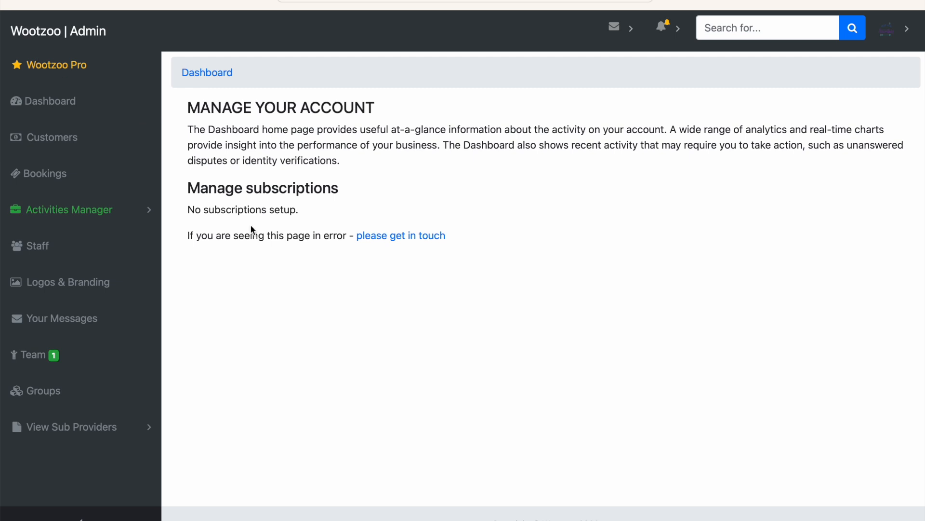
{"action": "left_click", "coordinate": [913, 27]}
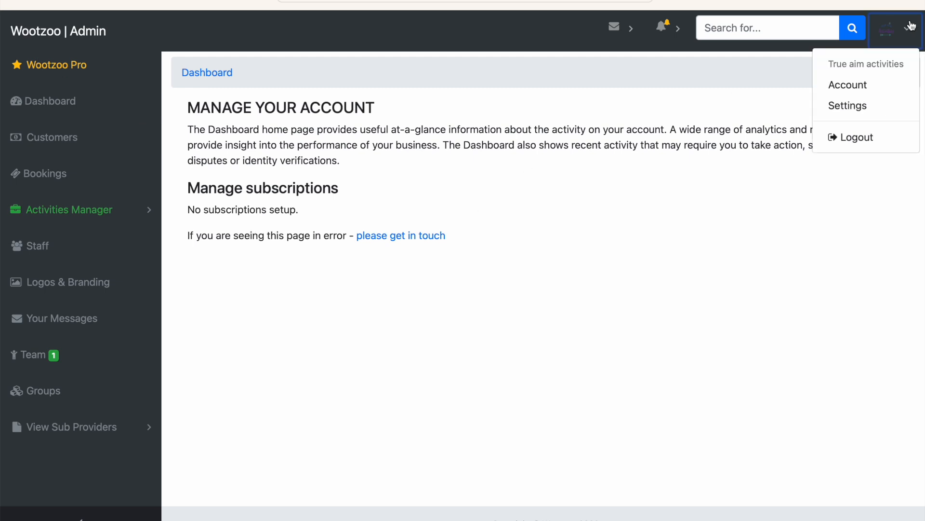
{"action": "left_click", "coordinate": [849, 107]}
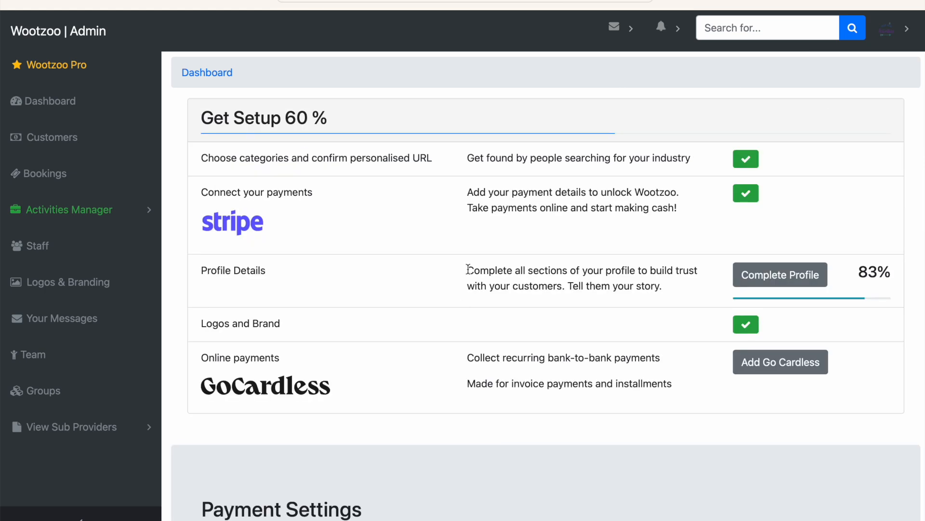
Look through the setup checklist and payment settings, and generate the provider's homepage QR code.
{"action": "scroll", "coordinate": [463, 308], "scroll_direction": "down", "scroll_amount": 4}
{"action": "scroll", "coordinate": [465, 309], "scroll_direction": "up", "scroll_amount": 4}
{"action": "scroll", "coordinate": [464, 305], "scroll_direction": "down", "scroll_amount": 3}
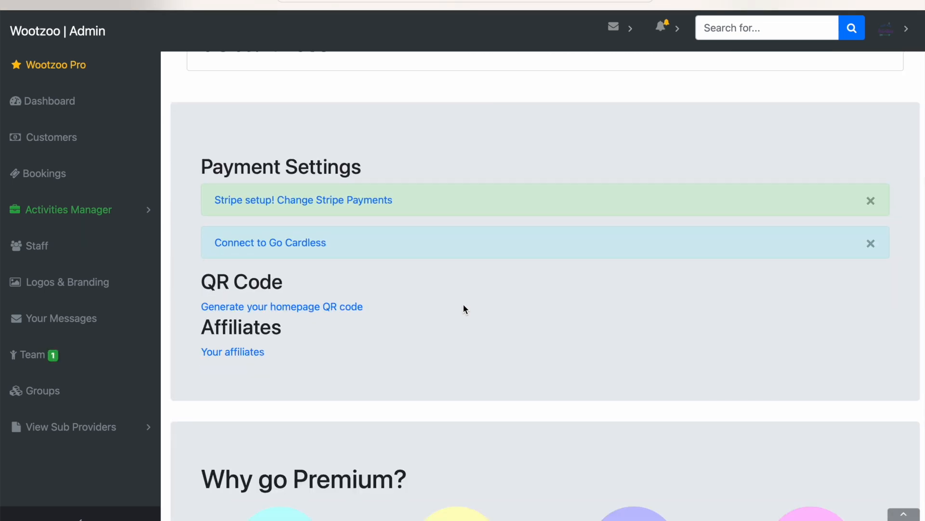
{"action": "scroll", "coordinate": [264, 250], "scroll_direction": "down", "scroll_amount": 2}
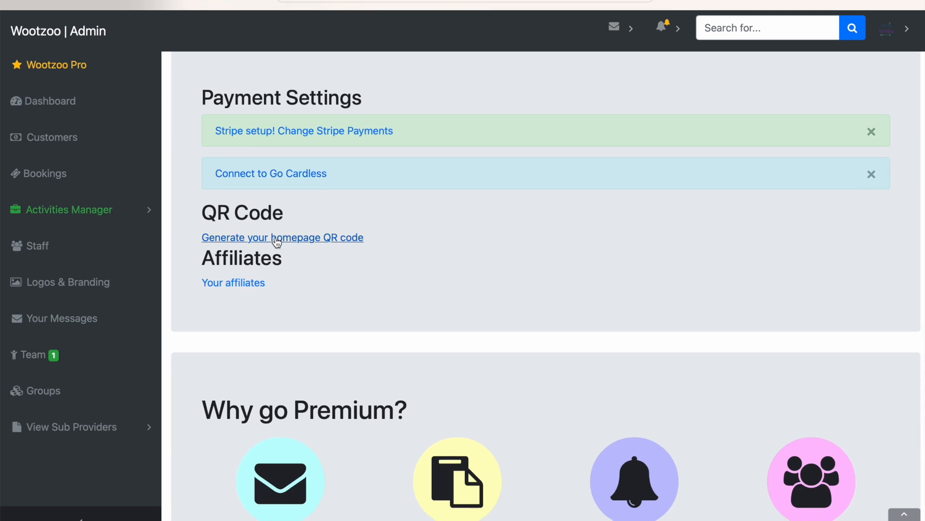
{"action": "left_click", "coordinate": [277, 237]}
{"action": "scroll", "coordinate": [277, 241], "scroll_direction": "down", "scroll_amount": 1}
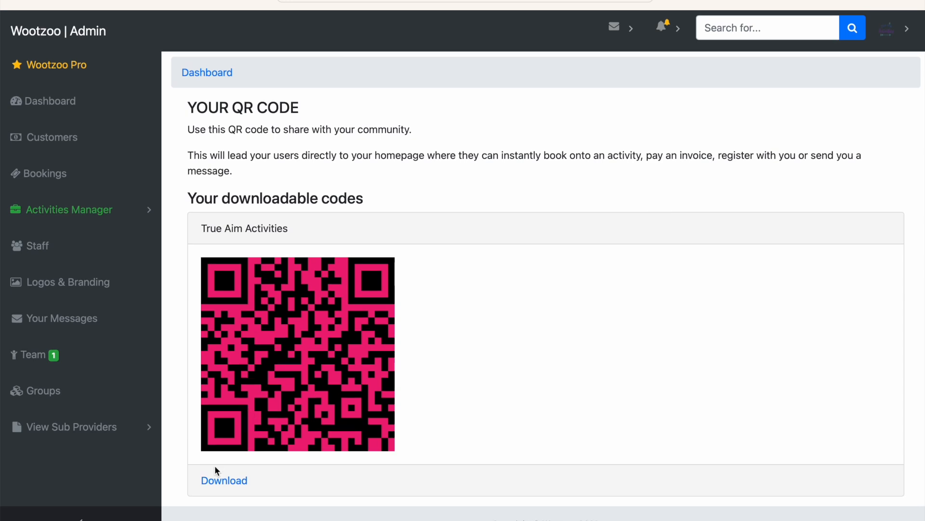